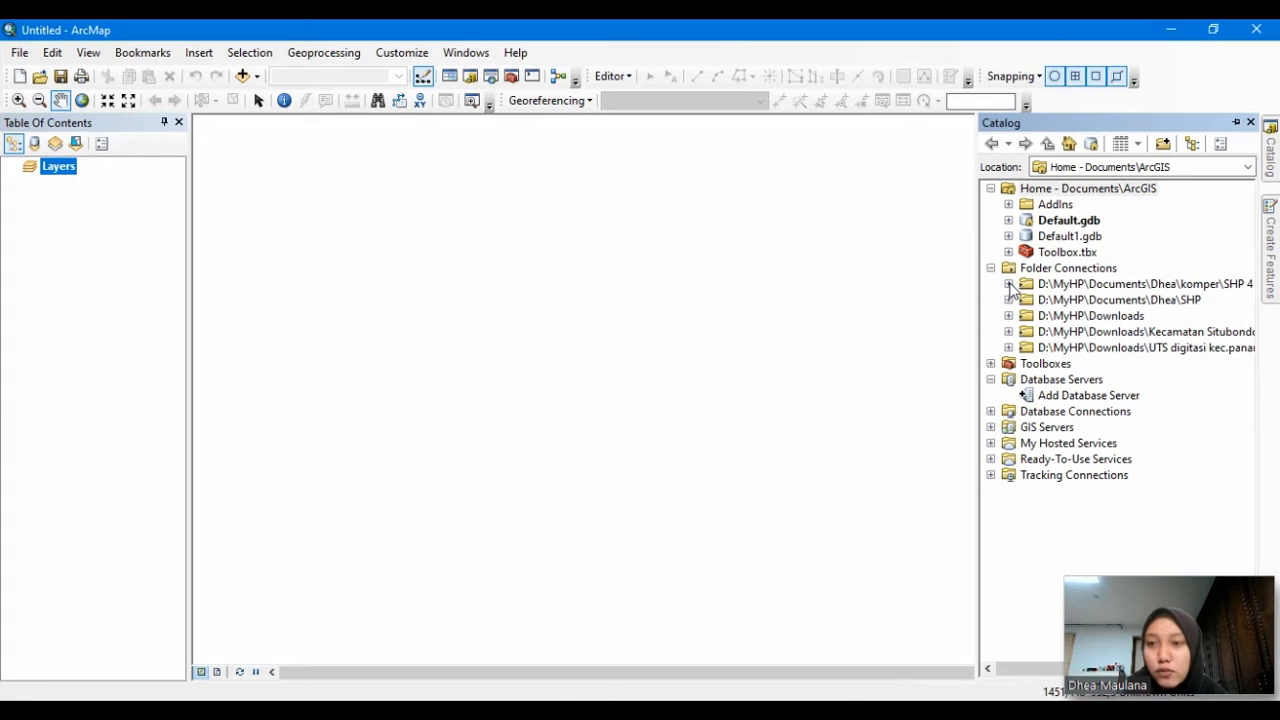
Step: Add Panarukan_Join.shp from the connected komper\SHP 4 folder to the map
left_click(1009, 284)
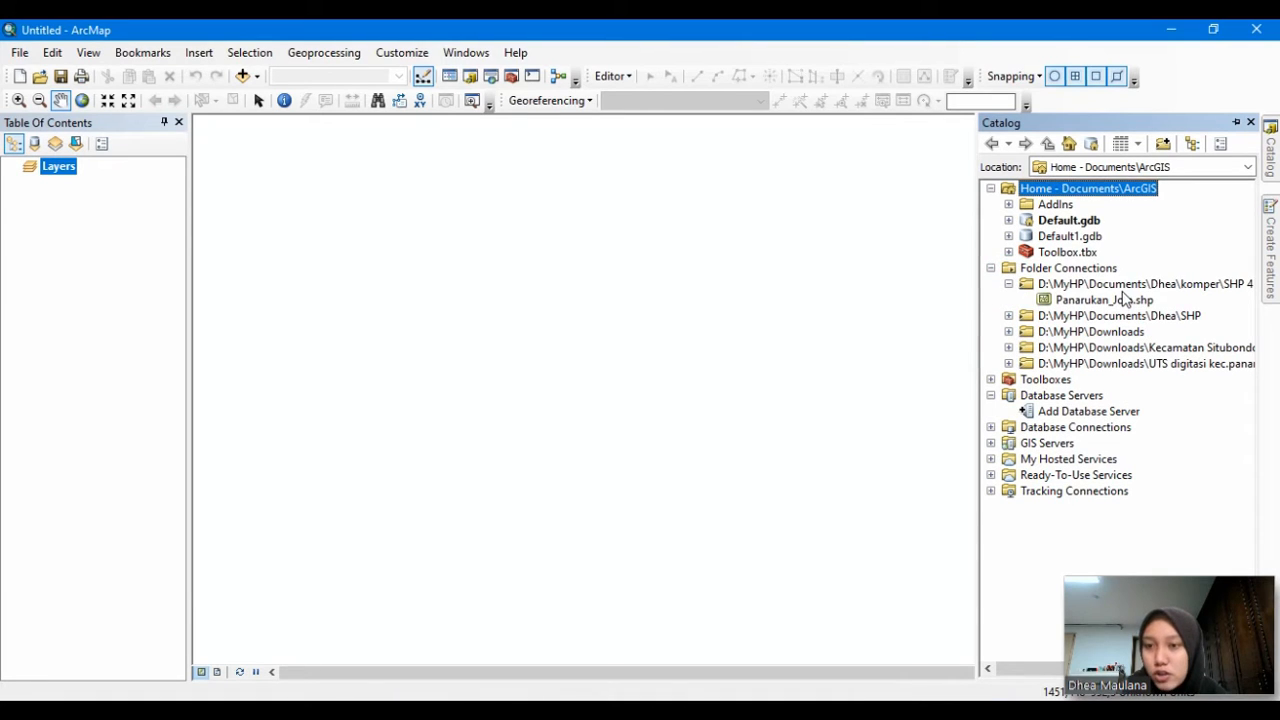
left_click(1115, 299)
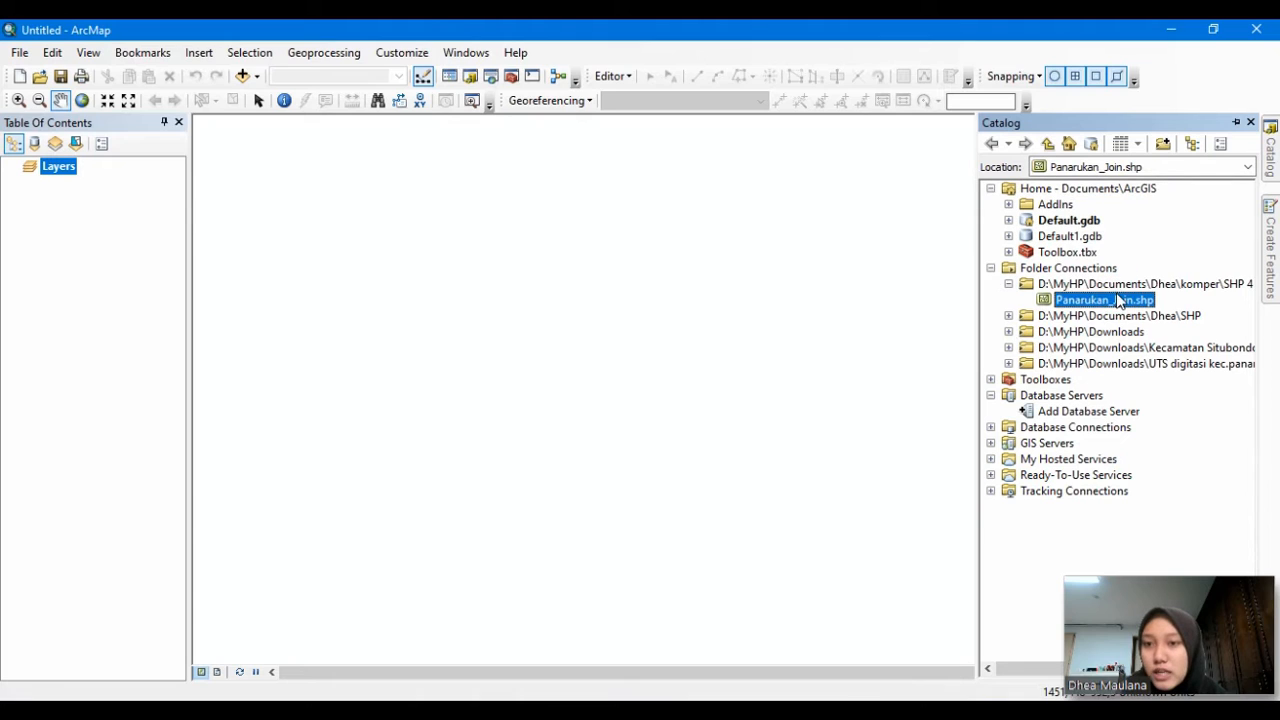
left_click_drag(1093, 302, 722, 331)
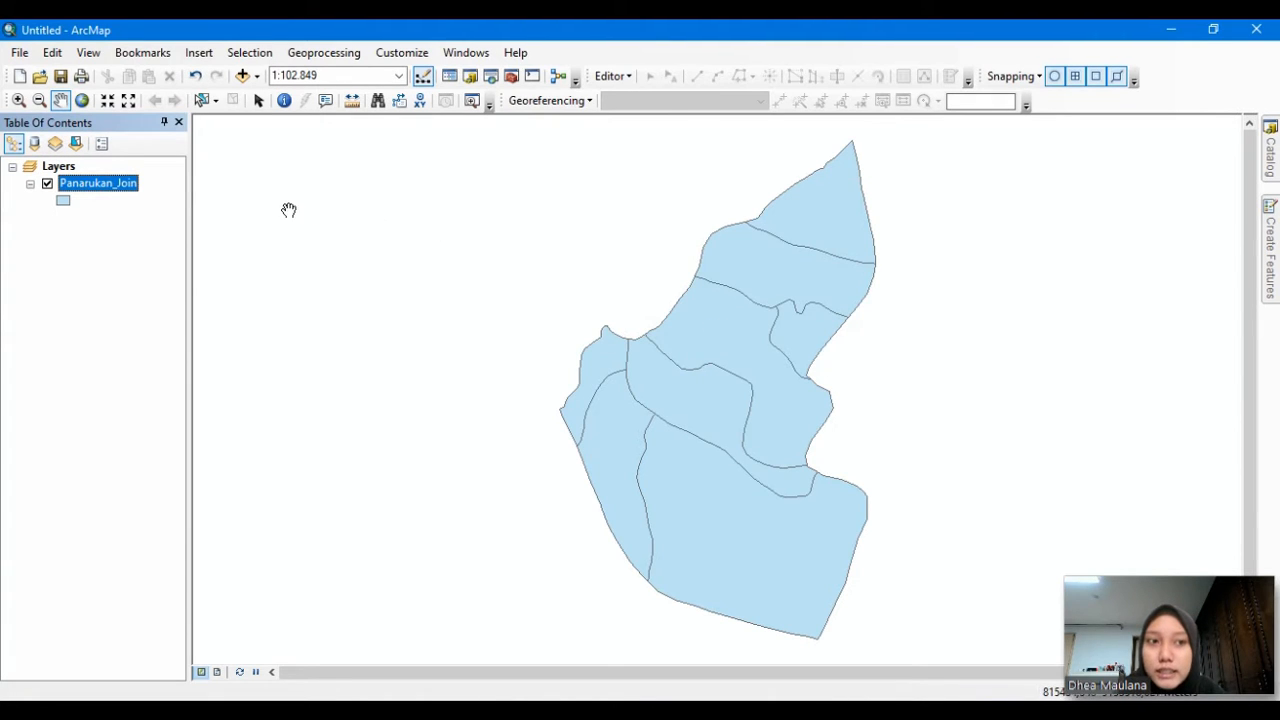
Step: Examine the Panarukan_Join layer's attribute table for its village, population and school fields, and close it
double_click(96, 181)
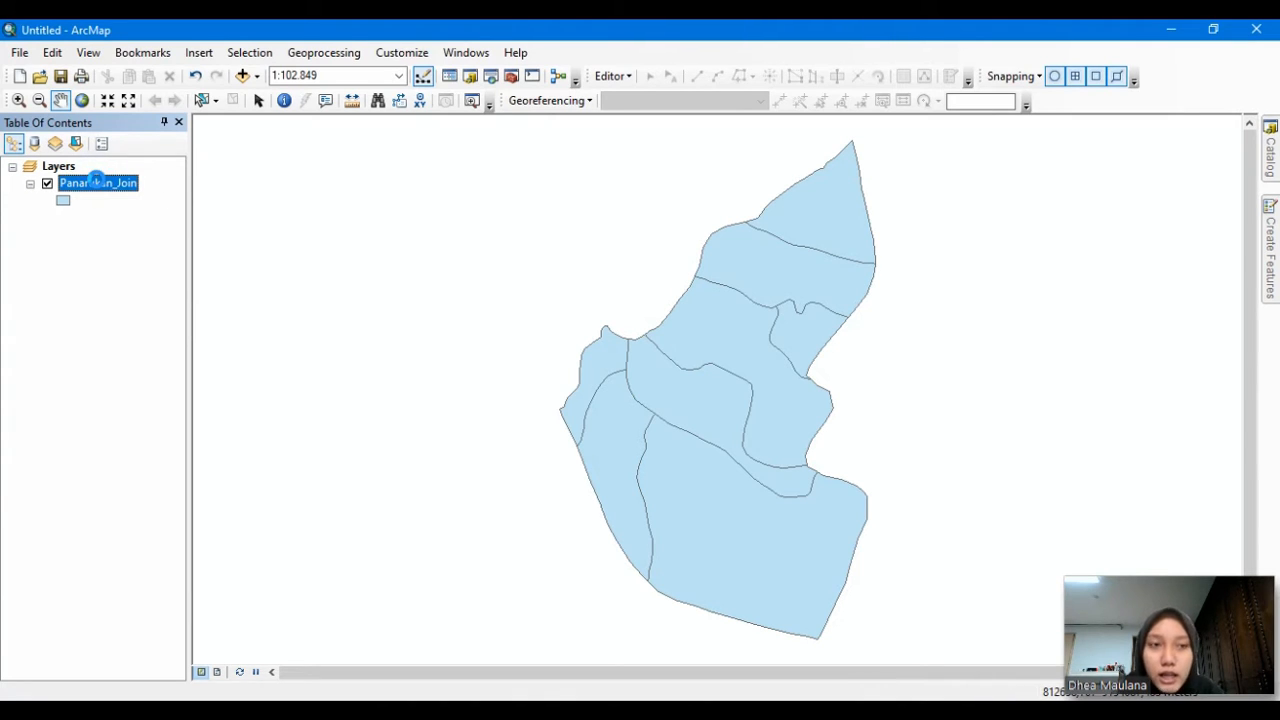
right_click(97, 181)
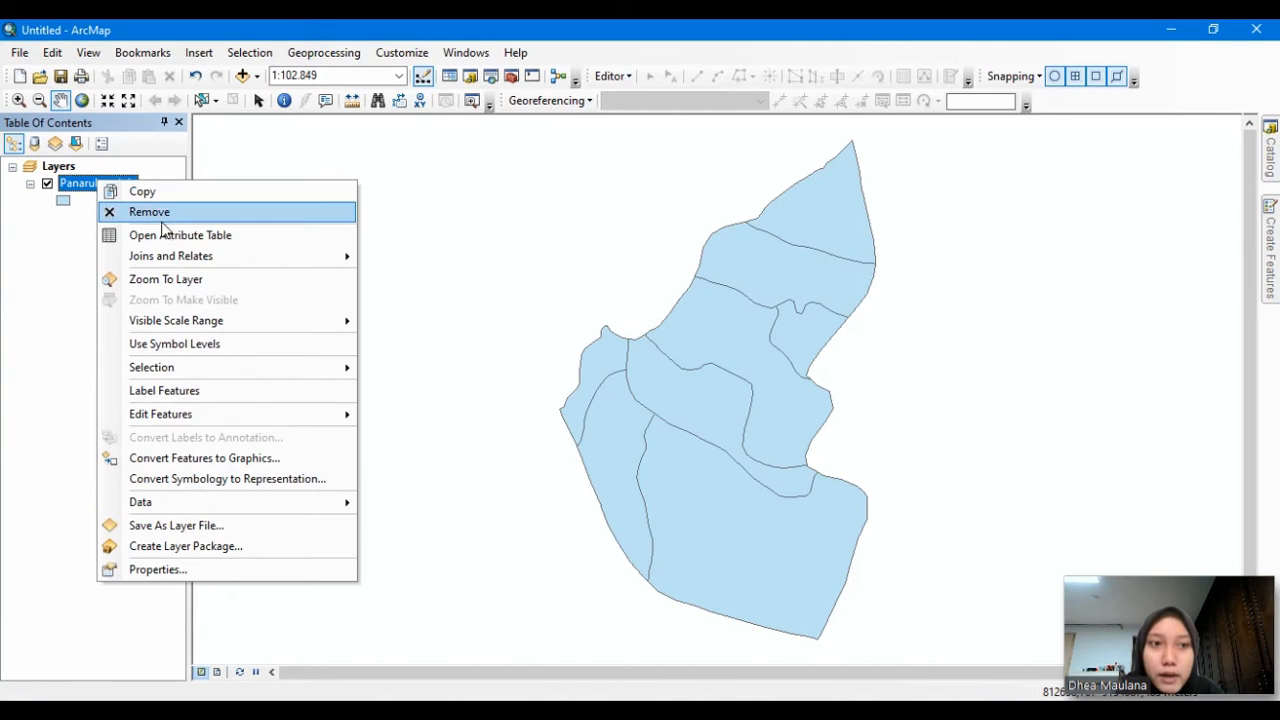
left_click(227, 234)
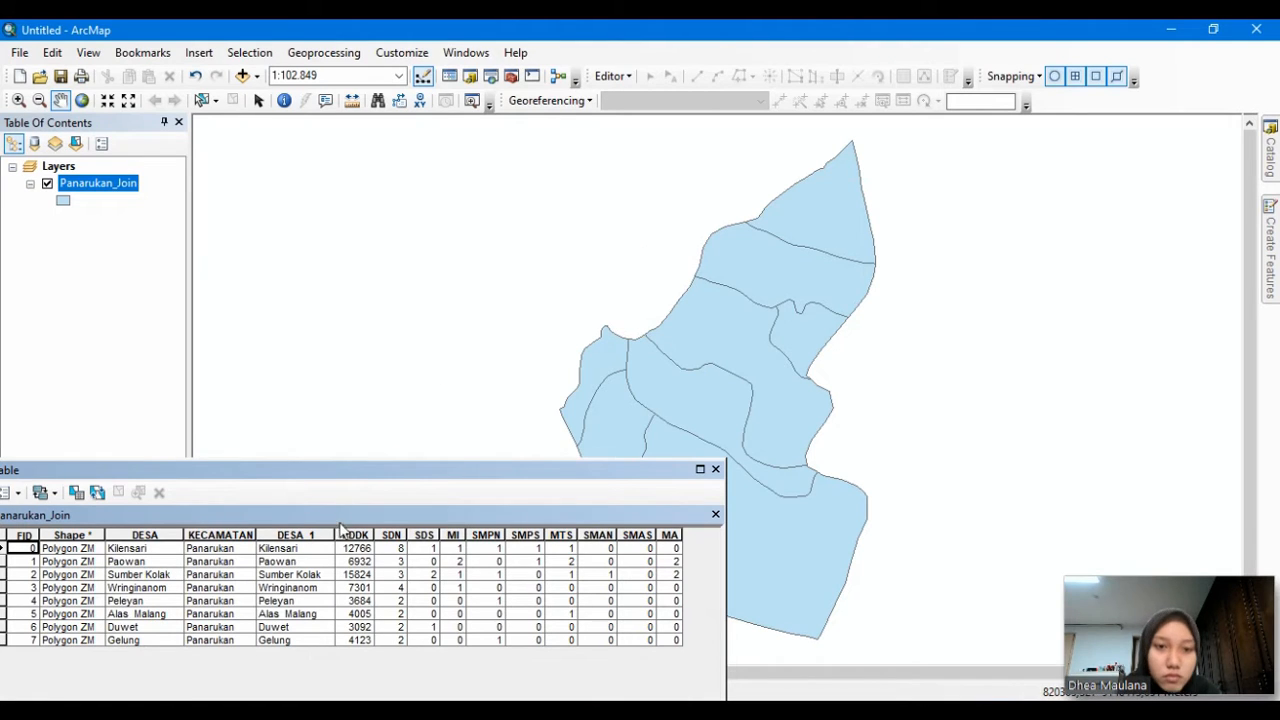
left_click_drag(362, 474, 594, 432)
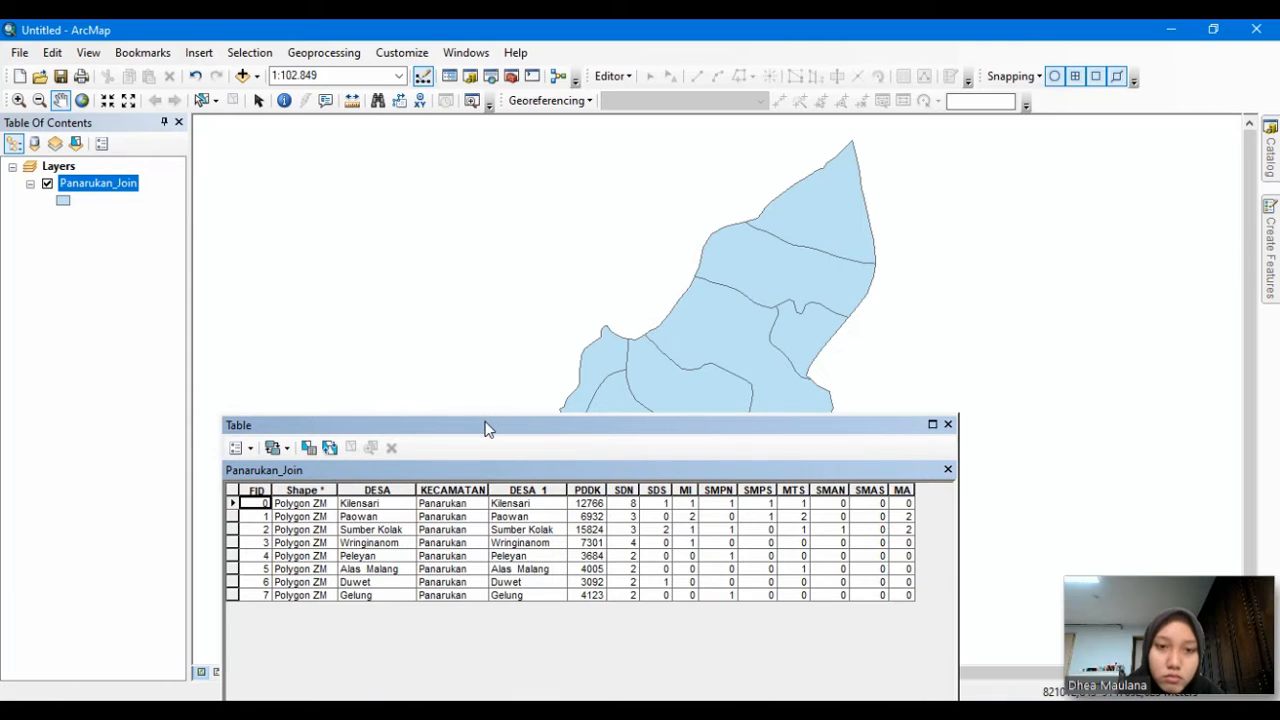
left_click_drag(486, 423, 697, 232)
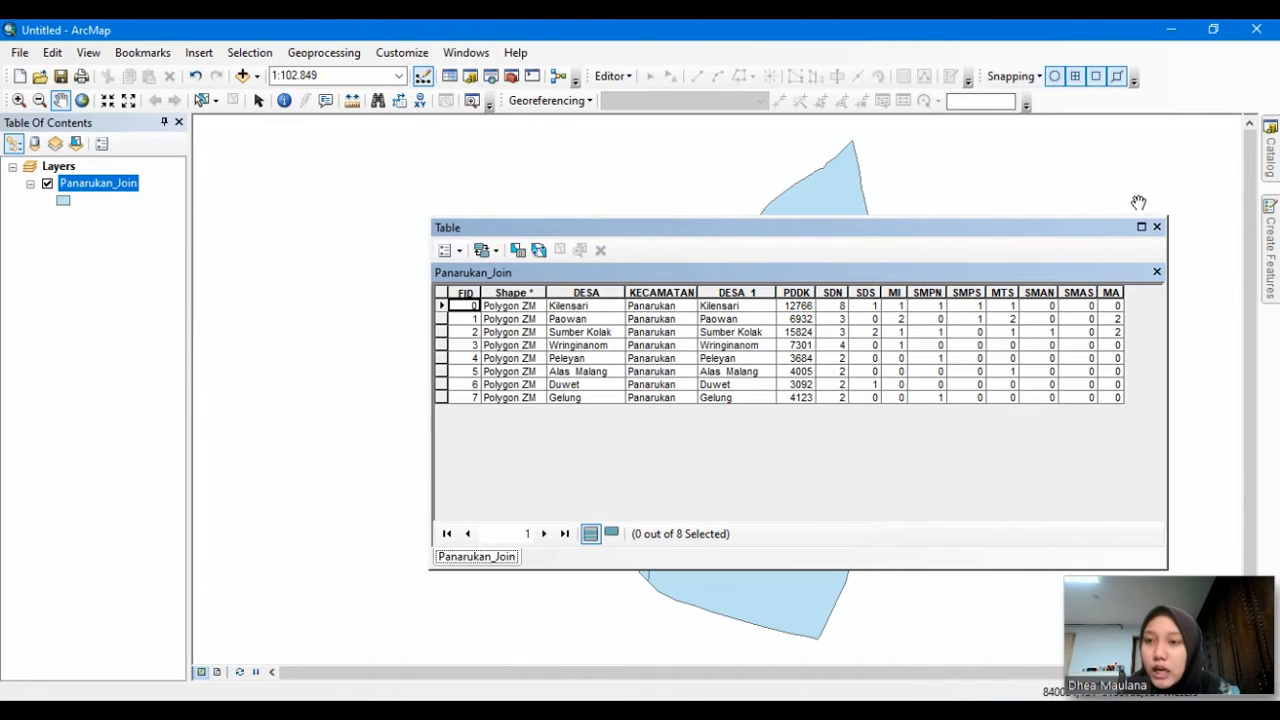
left_click(1157, 228)
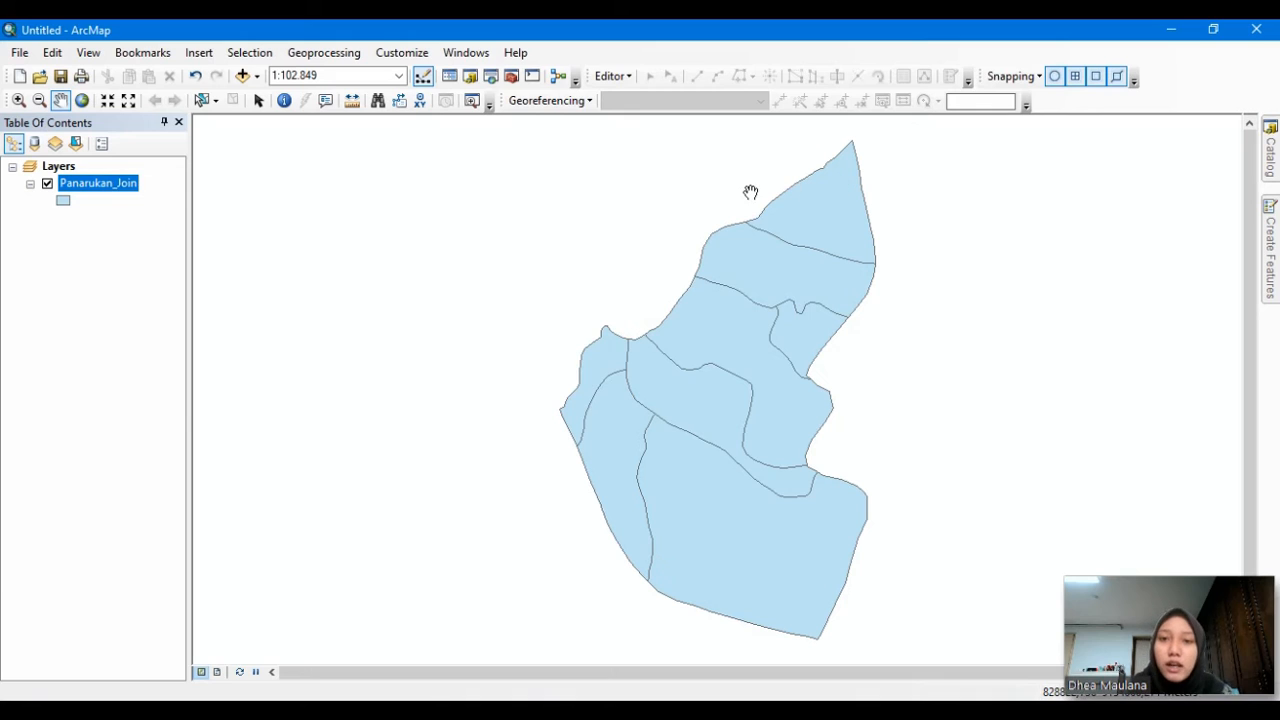
Step: Switch the map display from data view to layout view
left_click(224, 677)
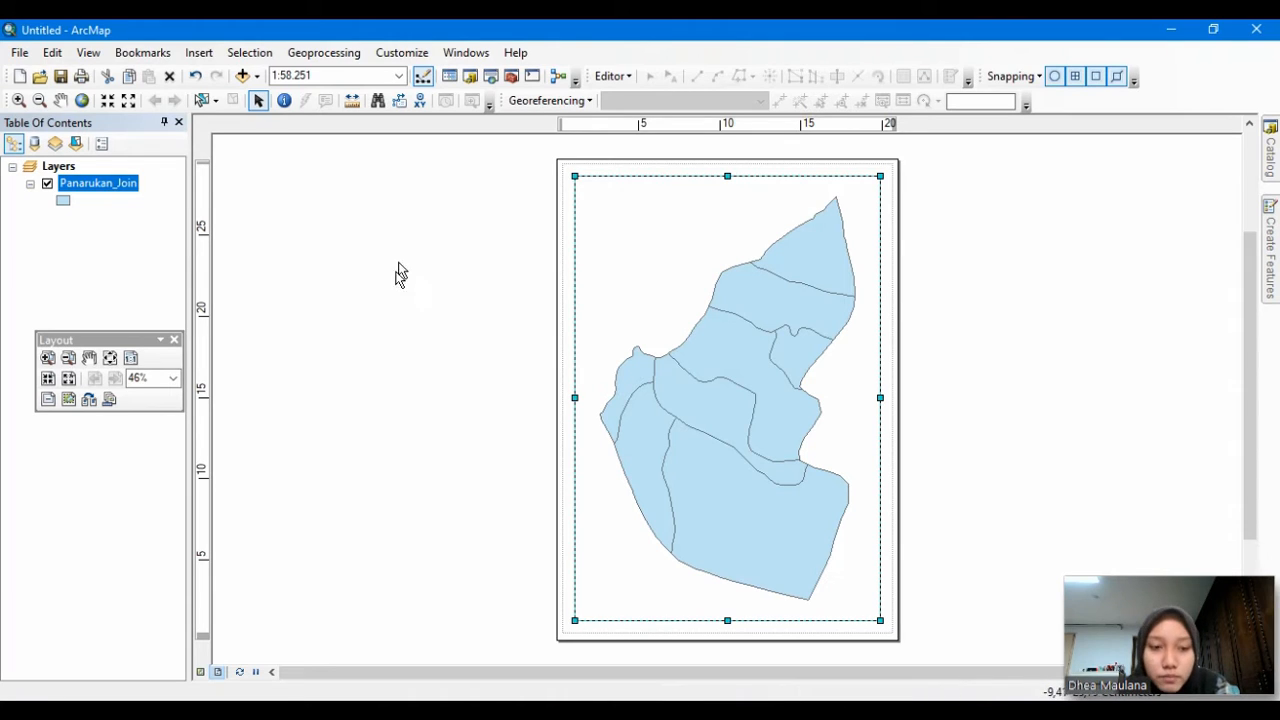
left_click(201, 673)
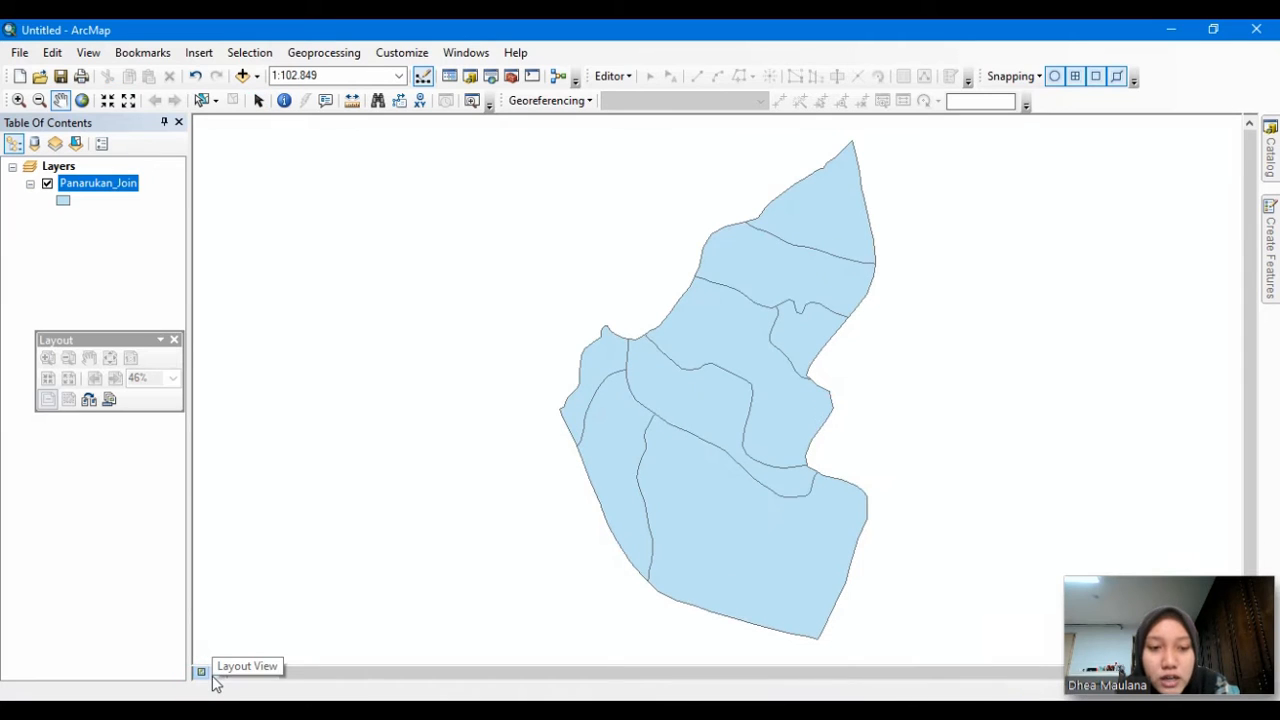
left_click(216, 673)
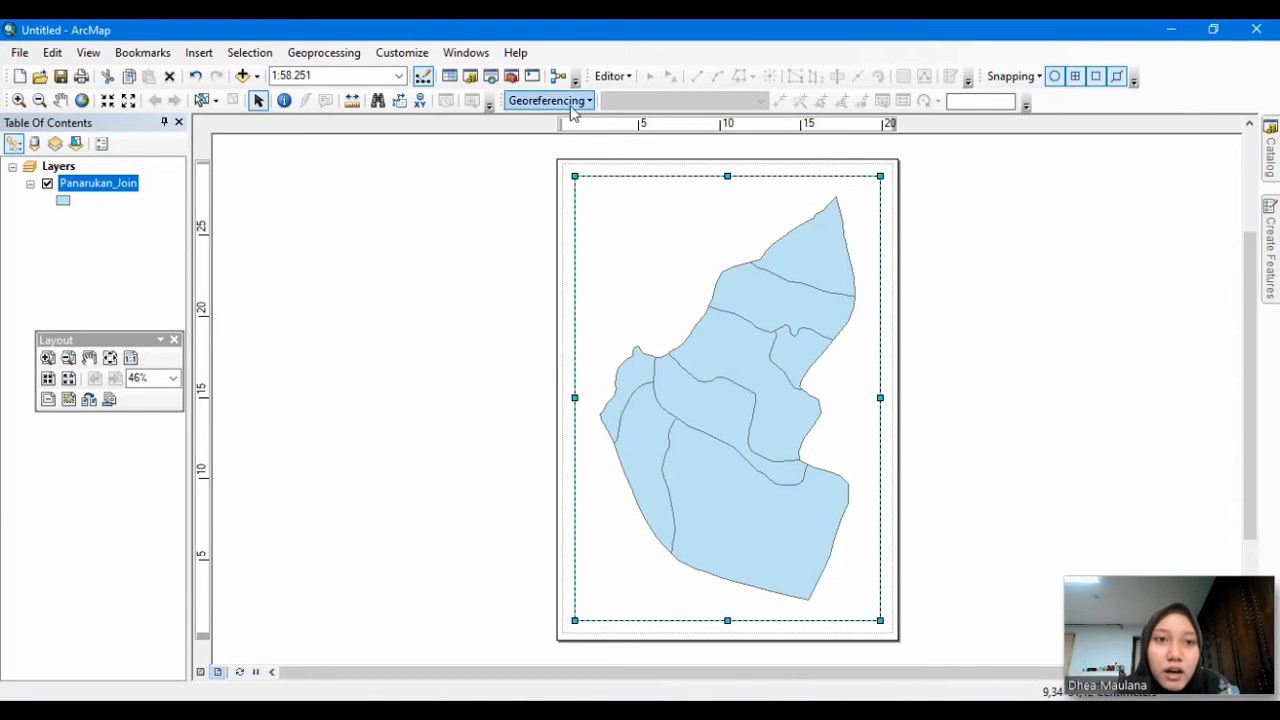
Step: Set up the layout page with A3 (Scaled) paper in landscape orientation
left_click(22, 53)
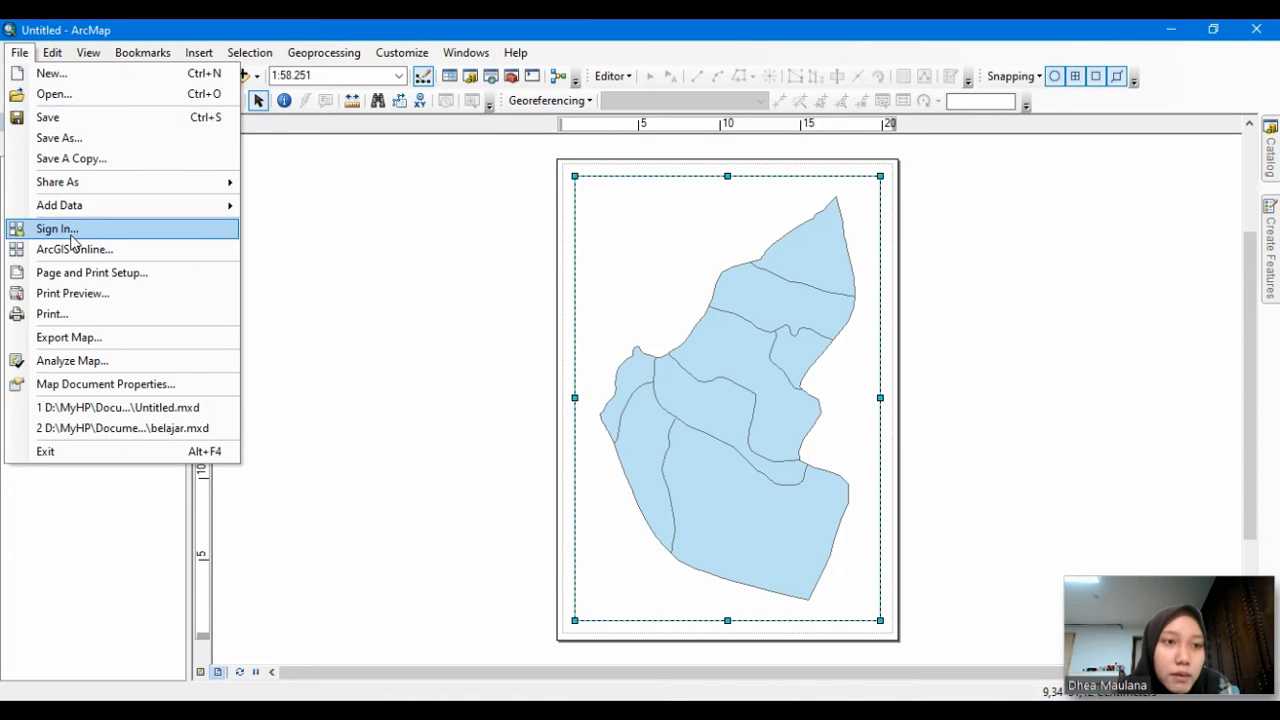
left_click(152, 274)
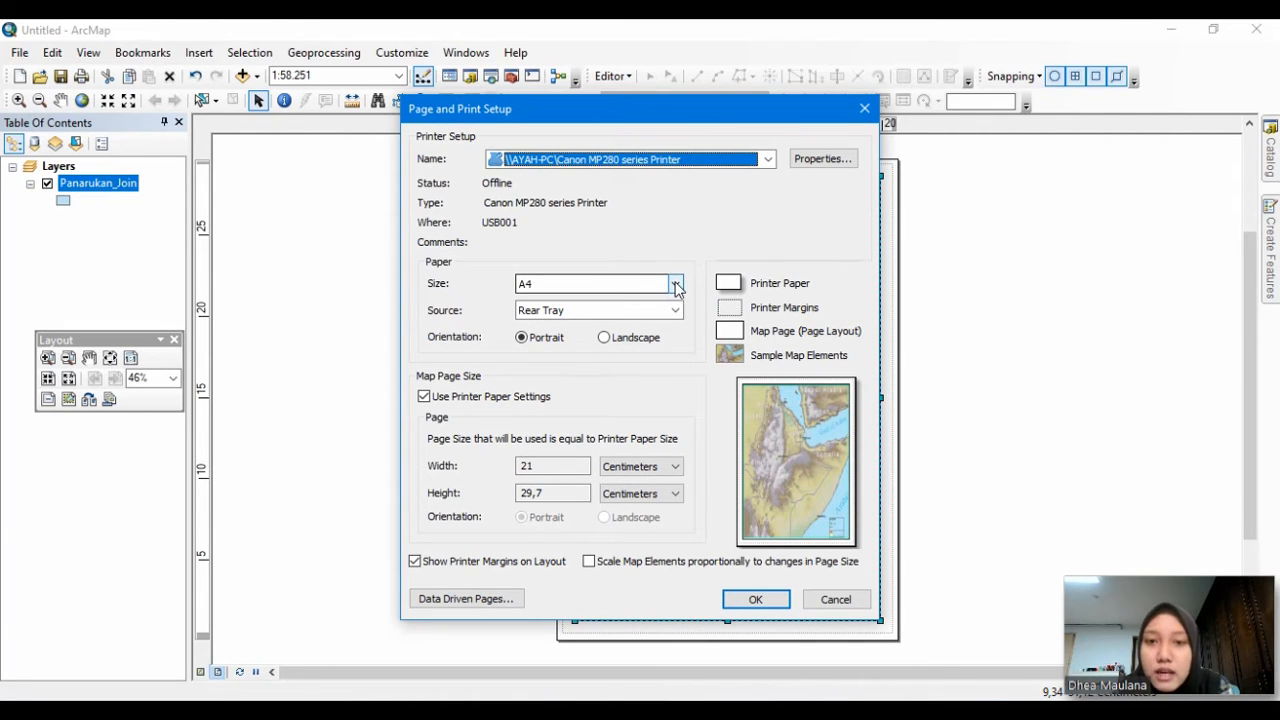
left_click_drag(804, 118, 559, 151)
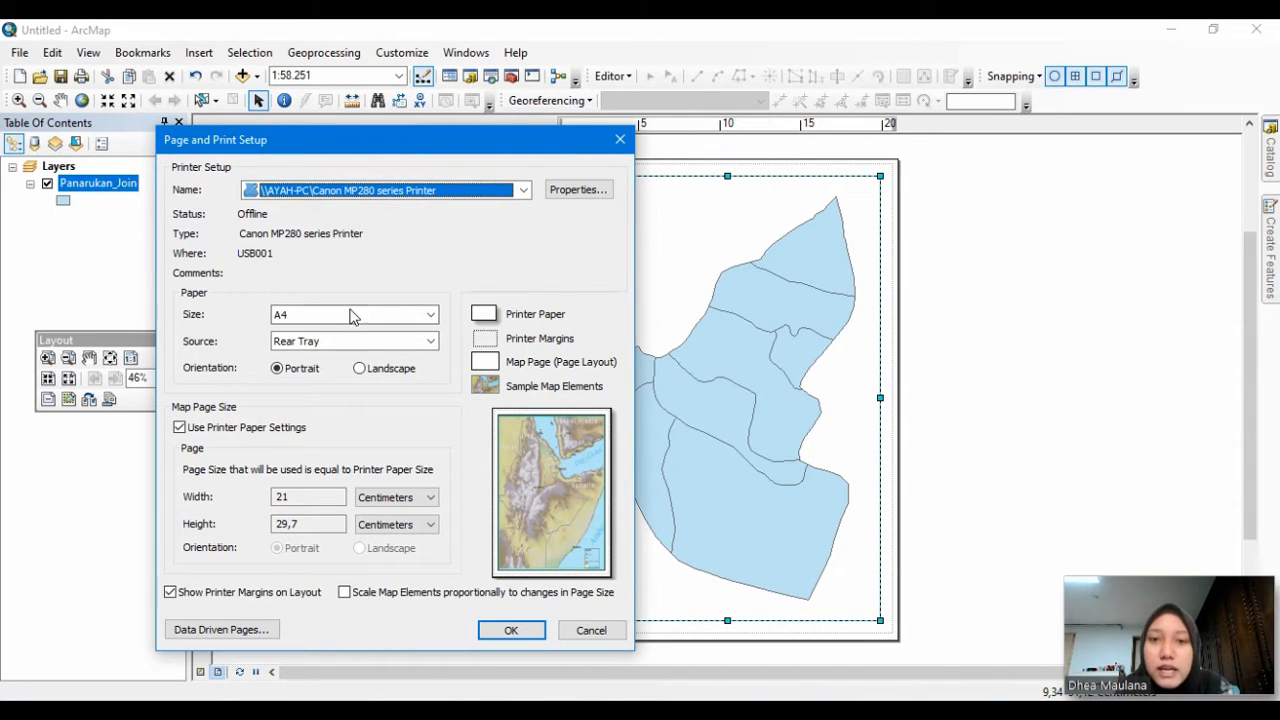
left_click(430, 315)
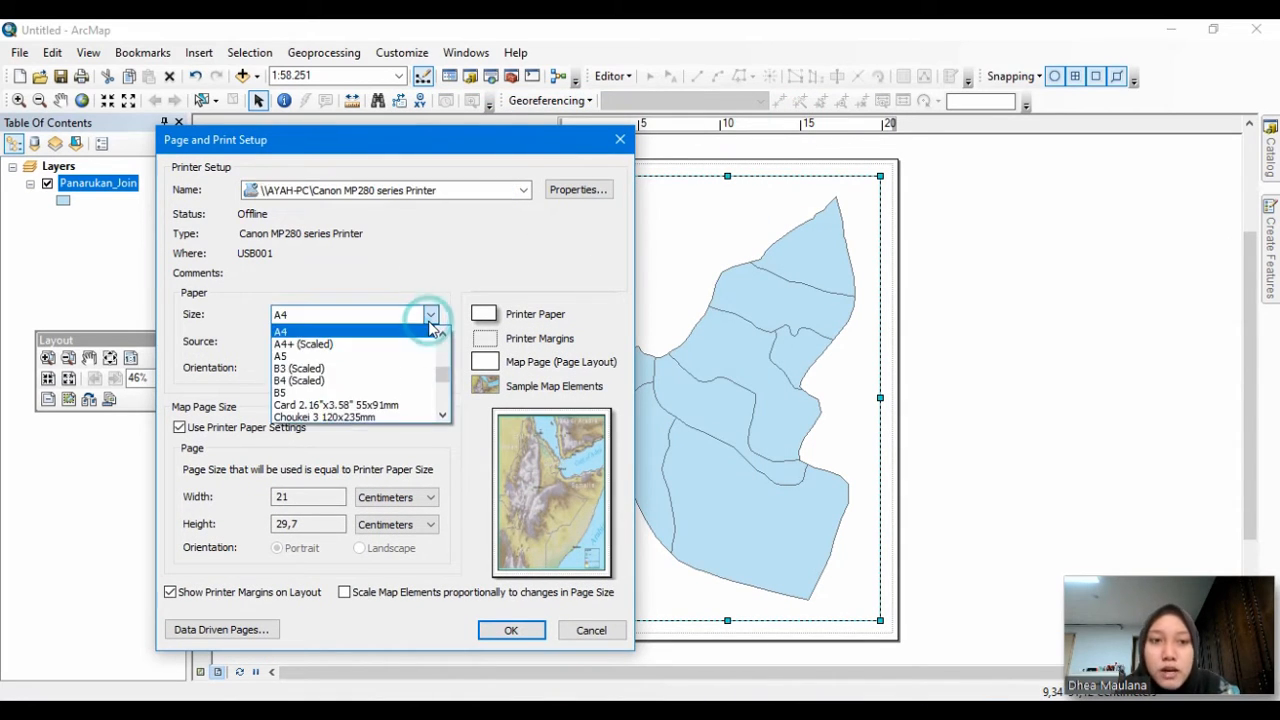
left_click(443, 334)
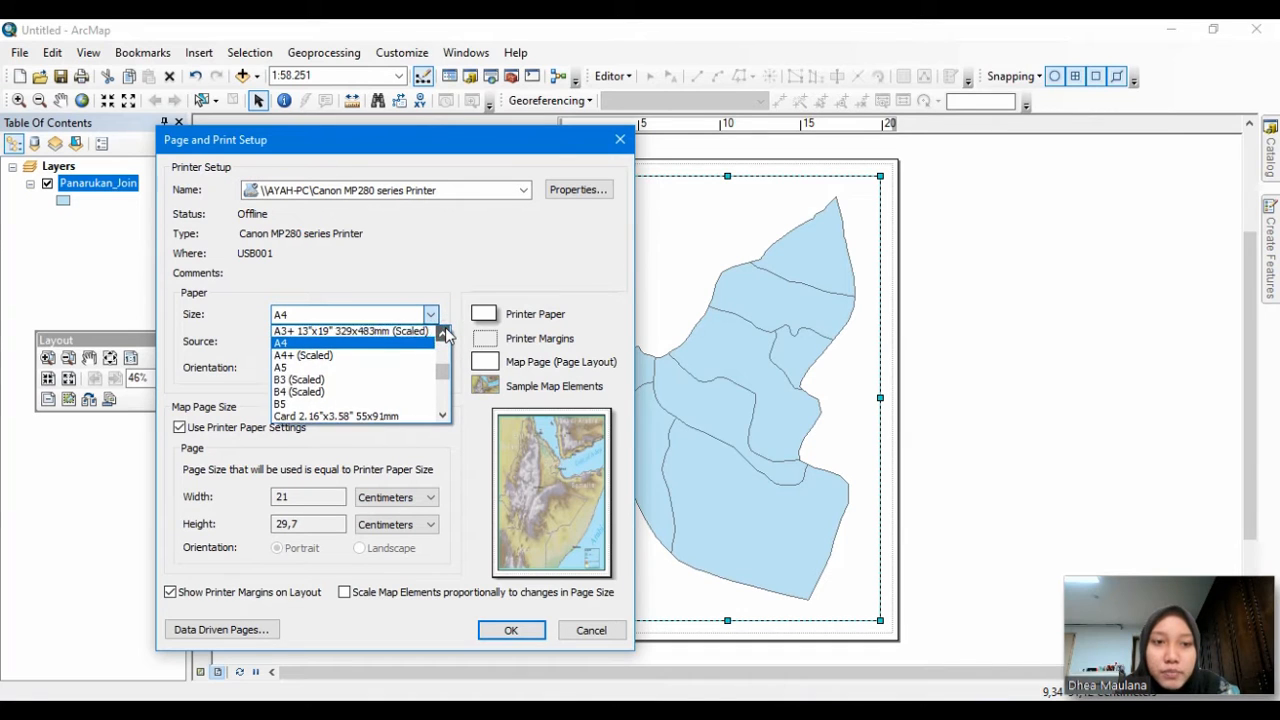
left_click(443, 334)
left_click(443, 334)
left_click(443, 334)
left_click(443, 334)
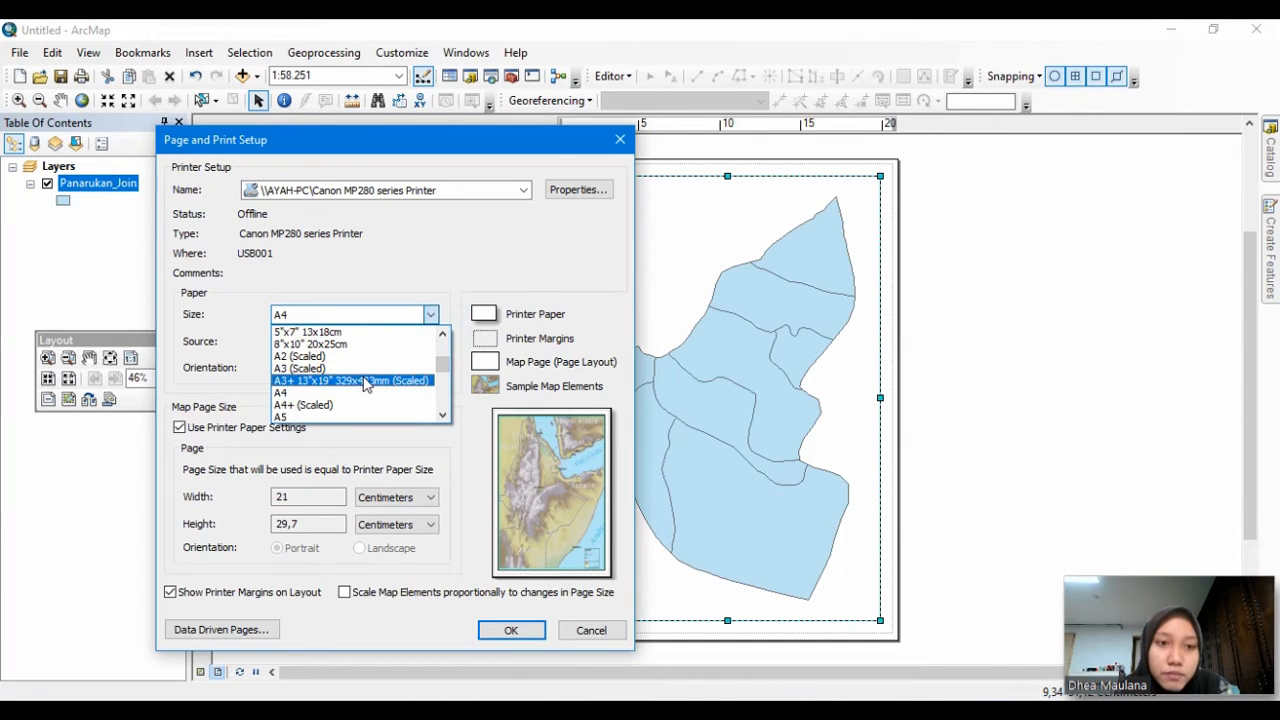
left_click(360, 368)
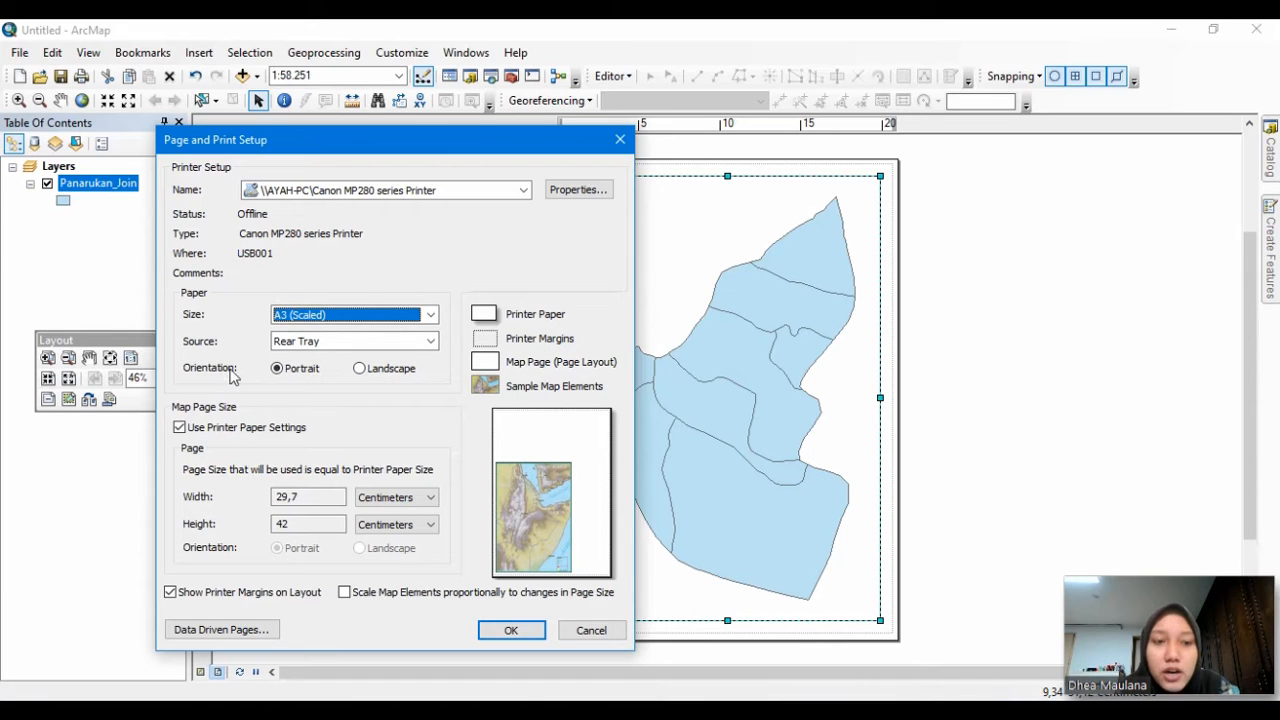
left_click(360, 369)
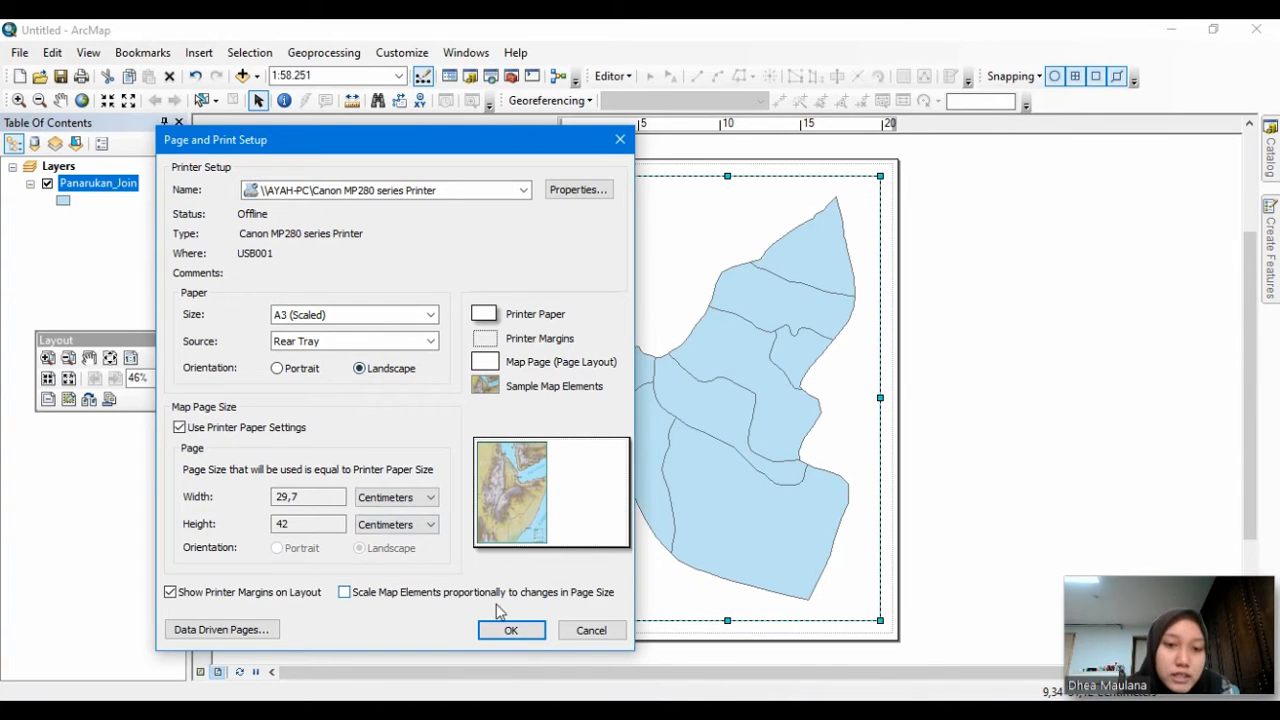
left_click(483, 636)
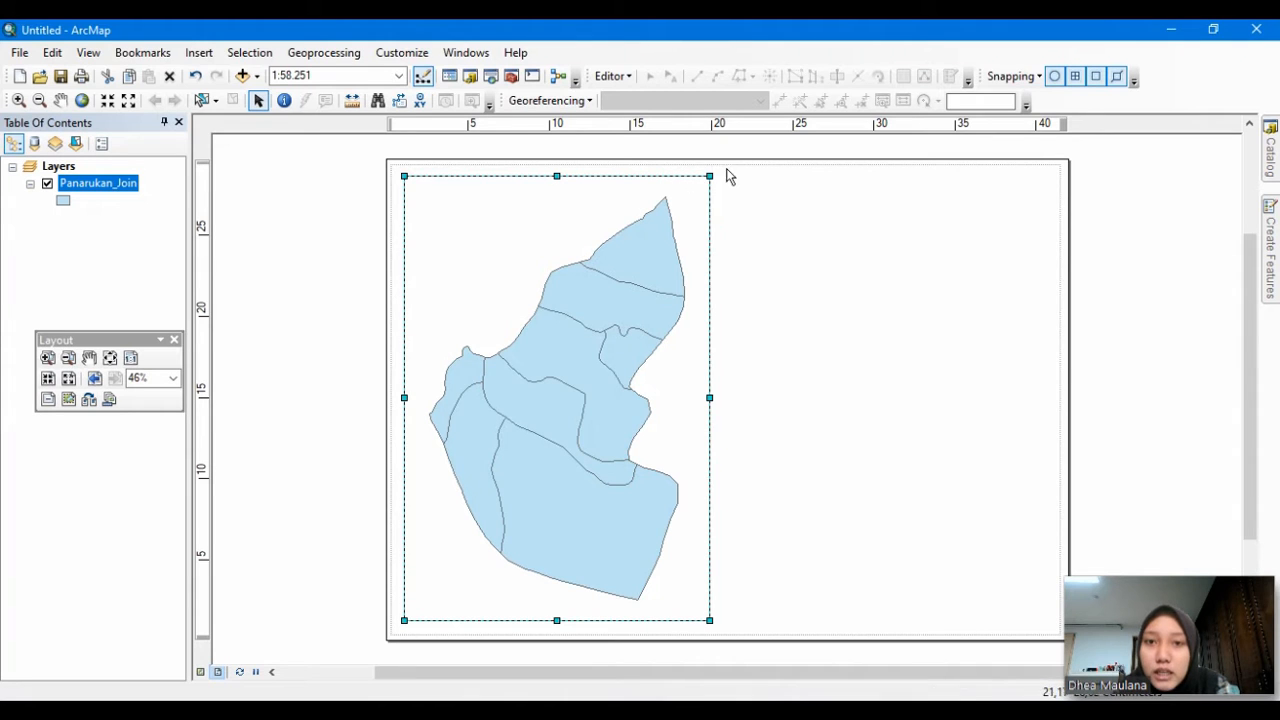
Step: Shrink the data frame to about 14 by 20 cm and move it to the page's upper-left corner
left_click_drag(711, 175, 651, 248)
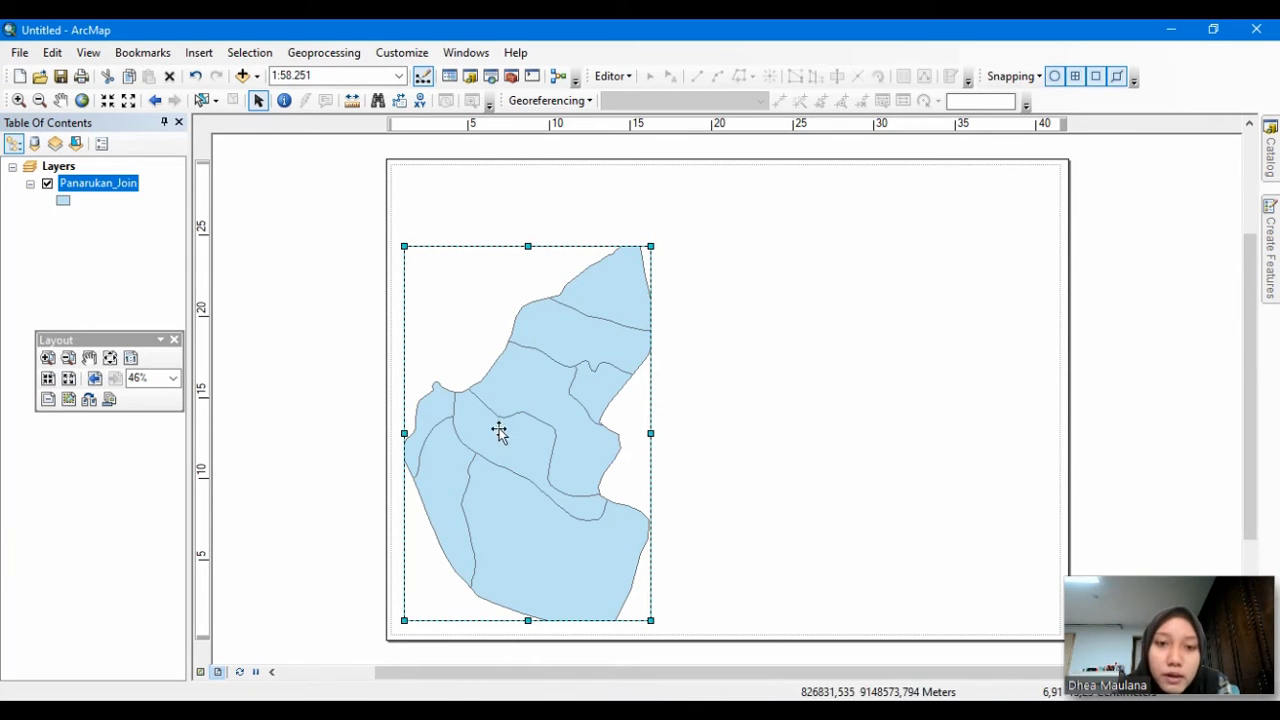
left_click_drag(509, 446, 512, 380)
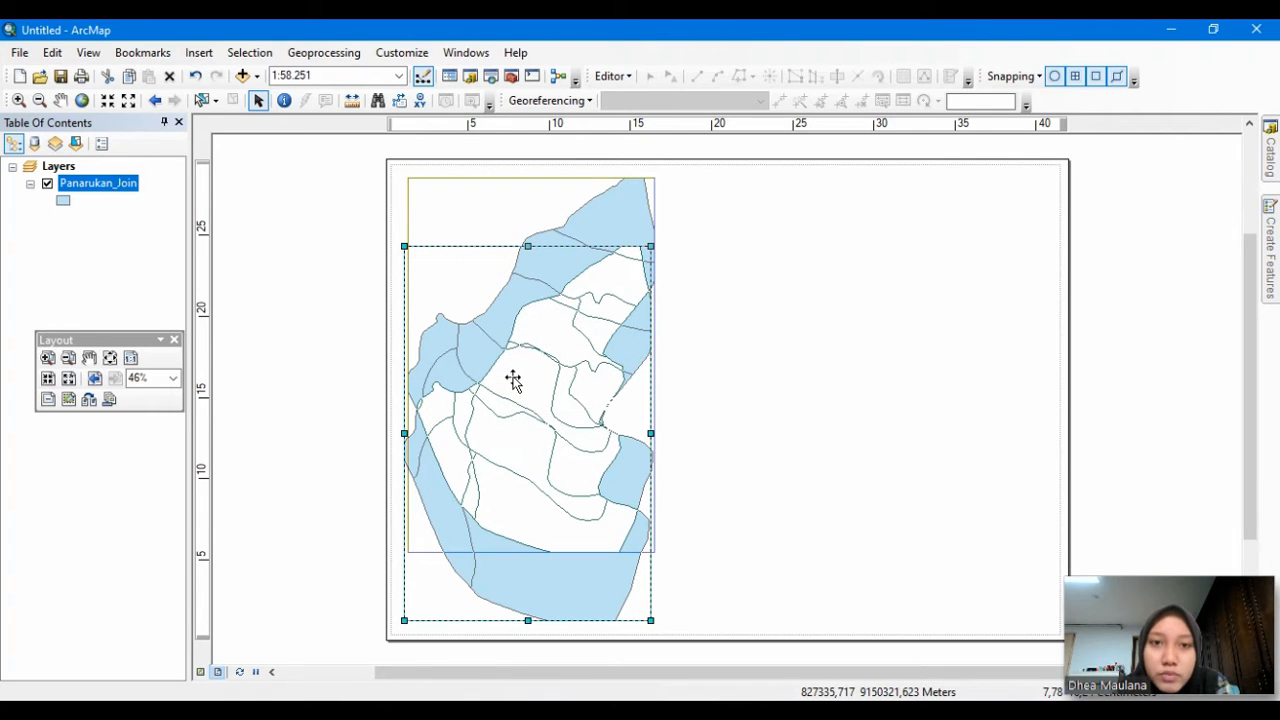
mouse_move(512, 380)
left_mouse_down()
mouse_move(491, 377)
mouse_move(512, 380)
left_mouse_up()
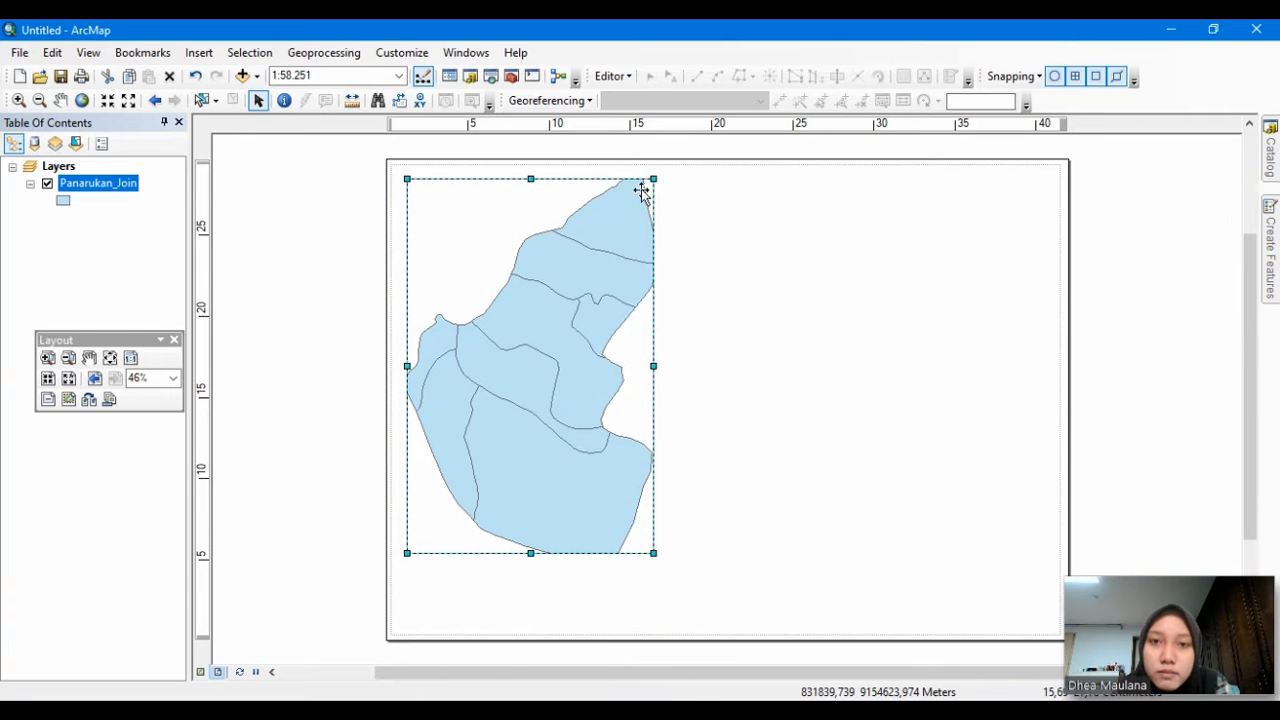
left_click_drag(653, 178, 632, 219)
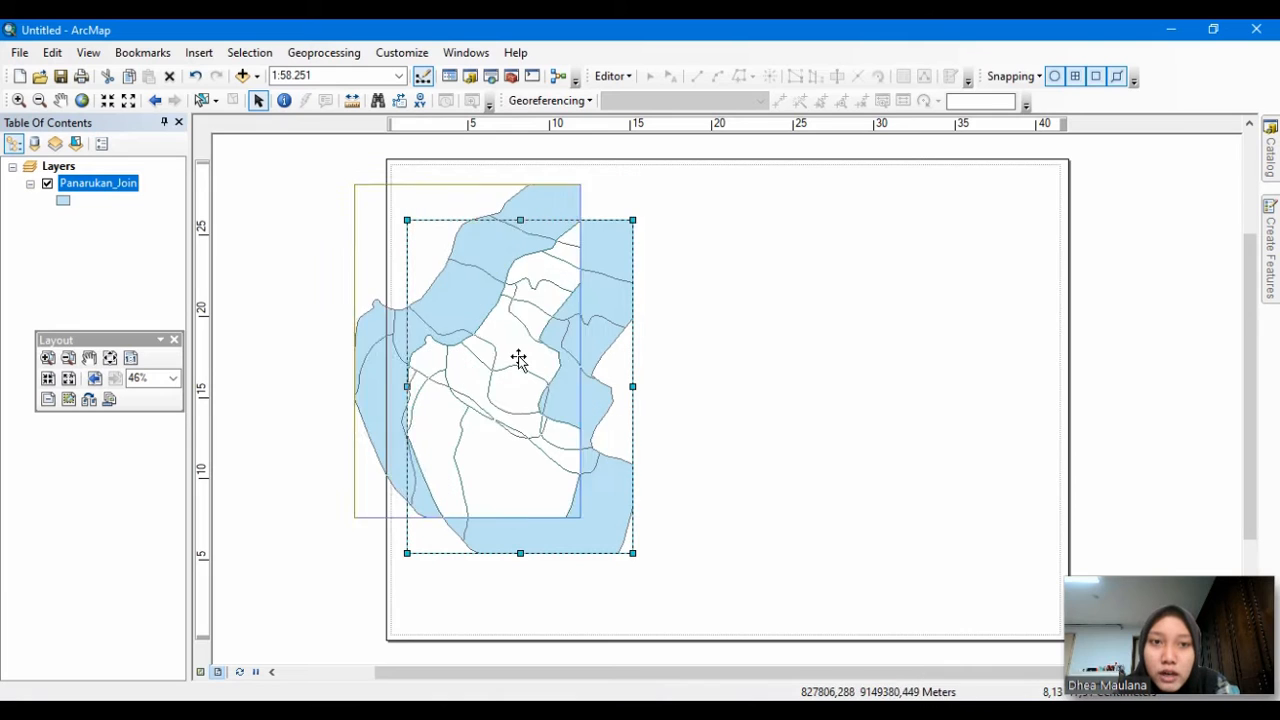
left_click_drag(571, 393, 575, 354)
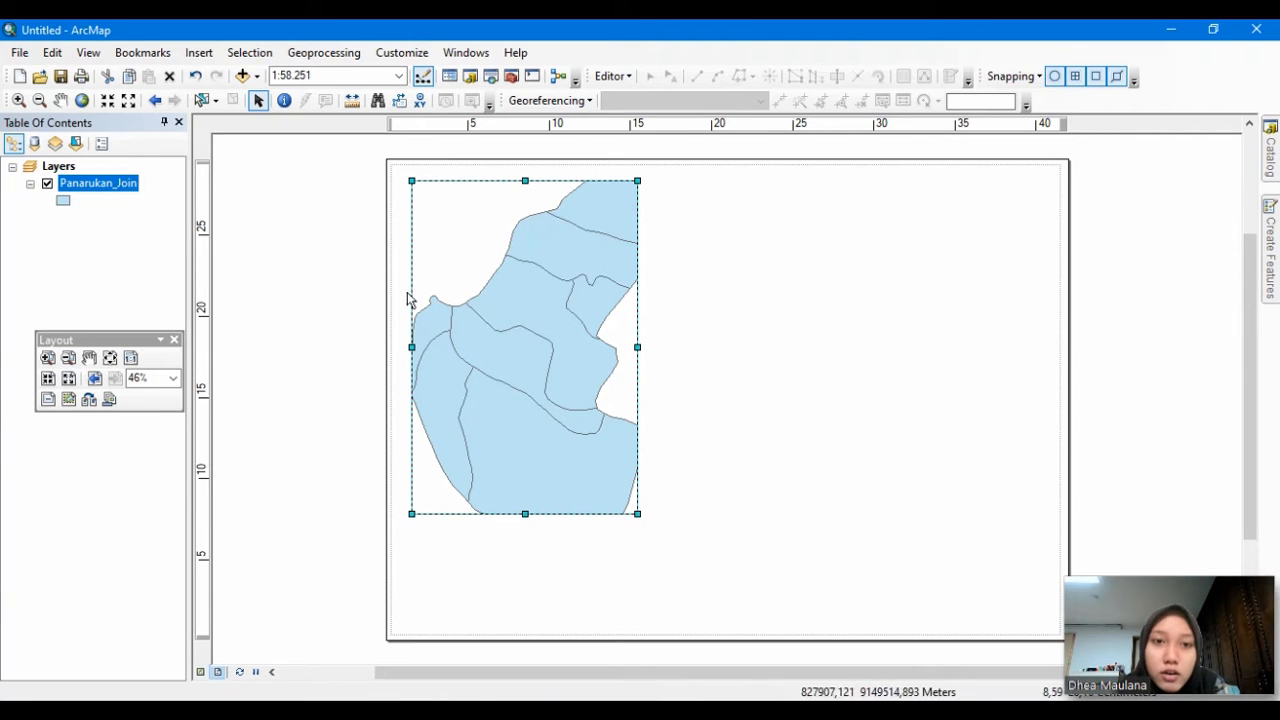
Step: Scale the map to about 1:85.674 so the whole Panarukan area fits the data frame, and centre it in the frame
left_click(39, 100)
left_click(519, 364)
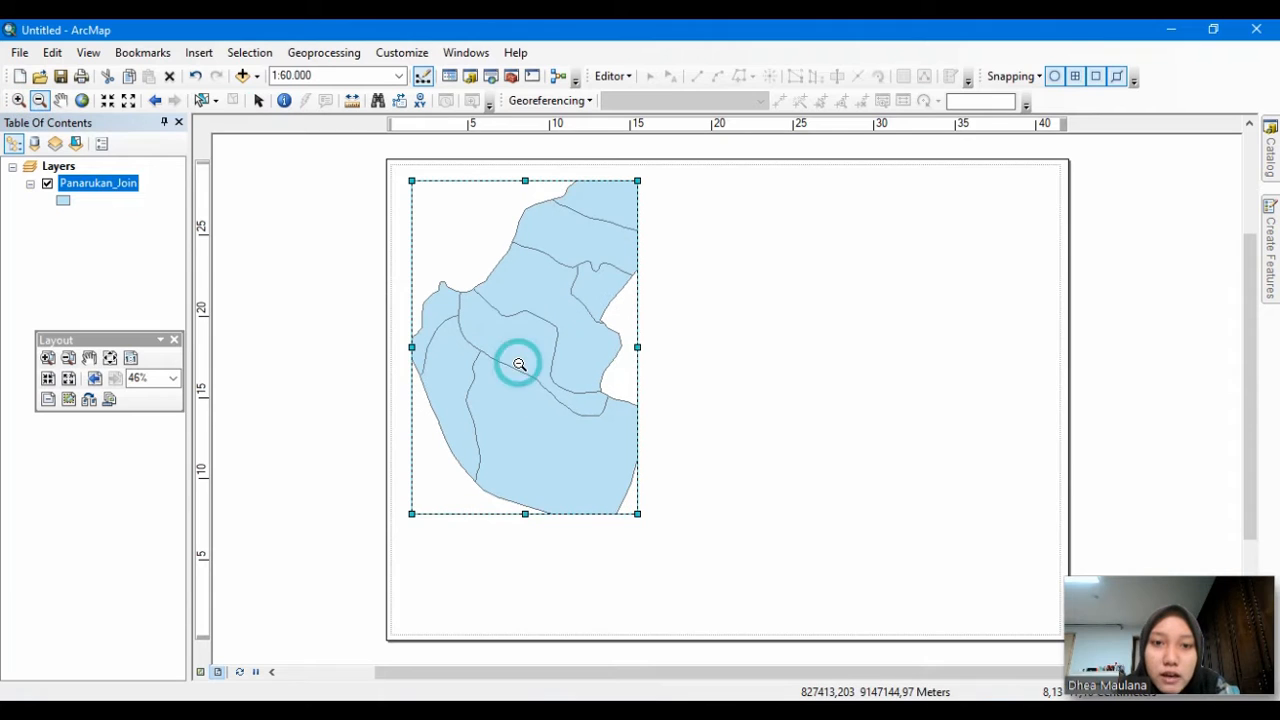
left_click(534, 323)
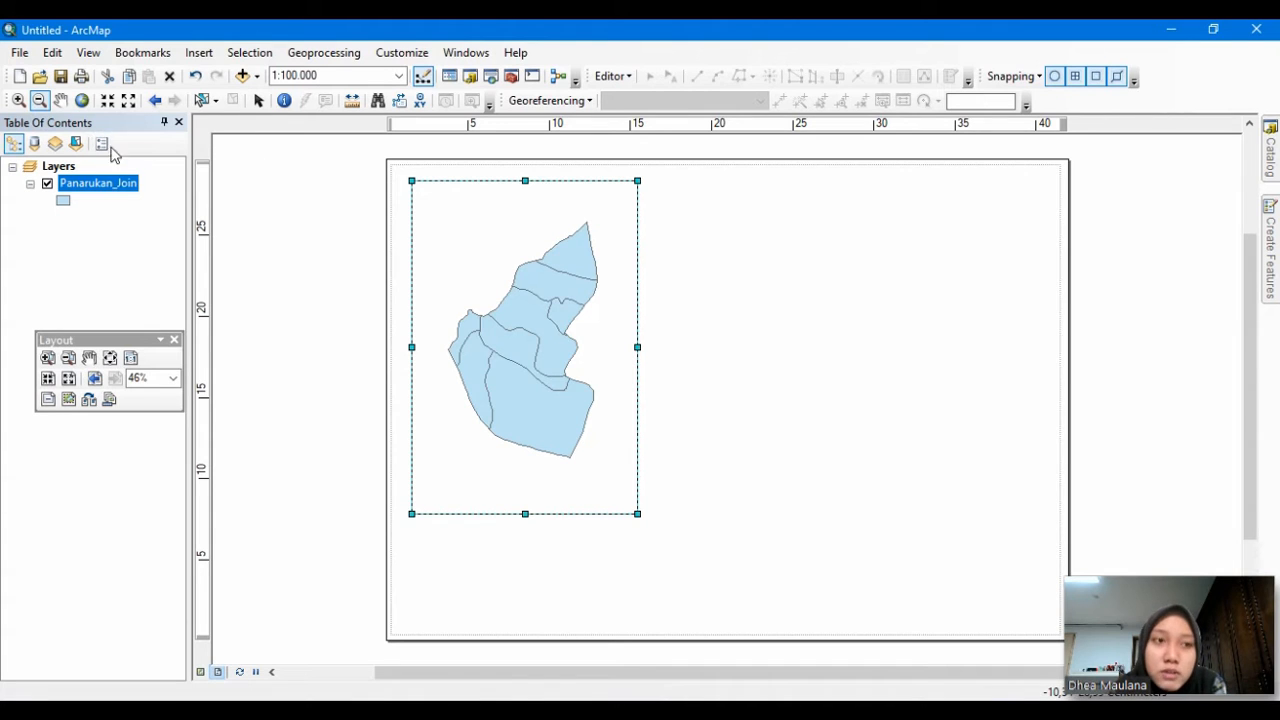
left_click(18, 100)
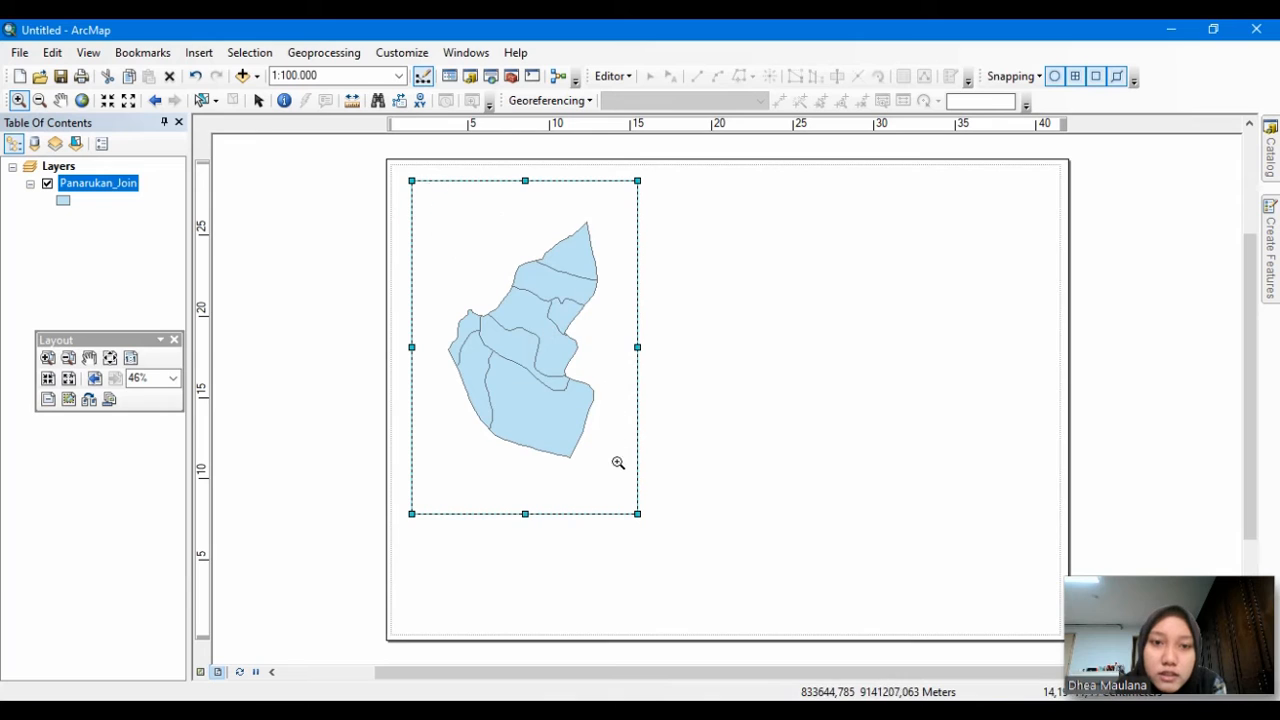
left_click_drag(434, 206, 617, 491)
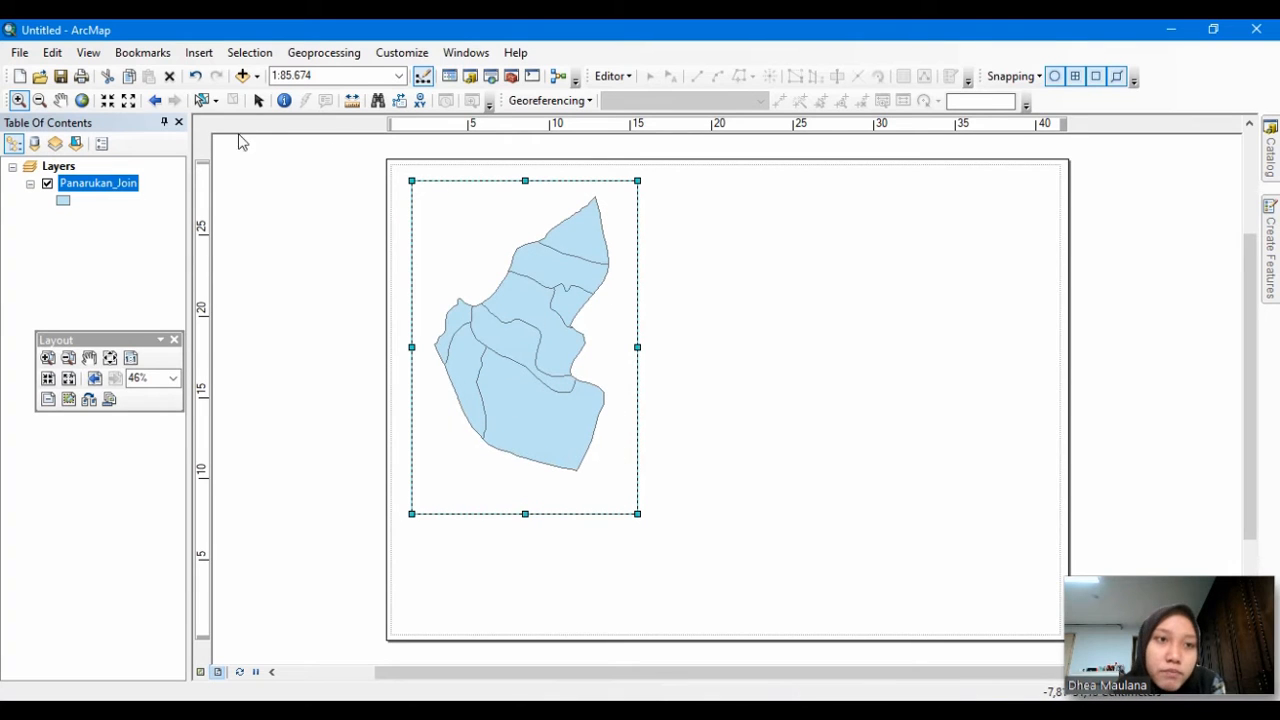
left_click(60, 100)
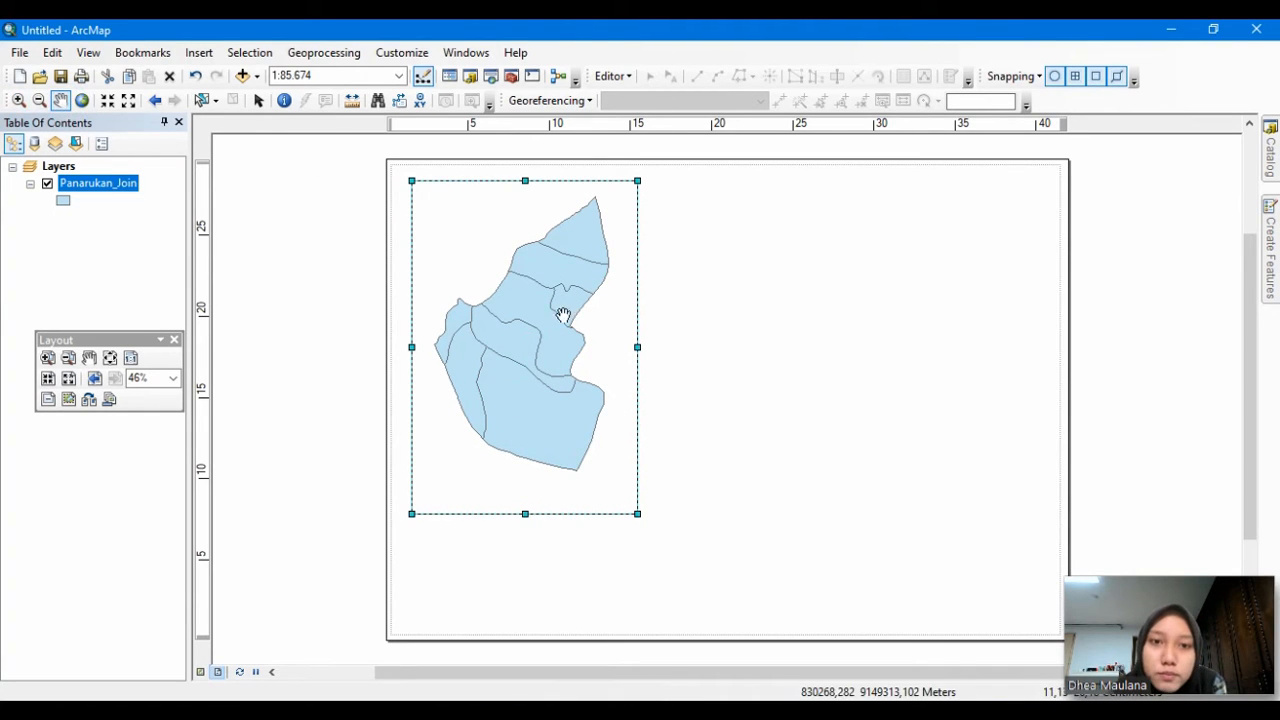
mouse_move(543, 314)
left_mouse_down()
mouse_move(517, 308)
mouse_move(527, 320)
left_mouse_up()
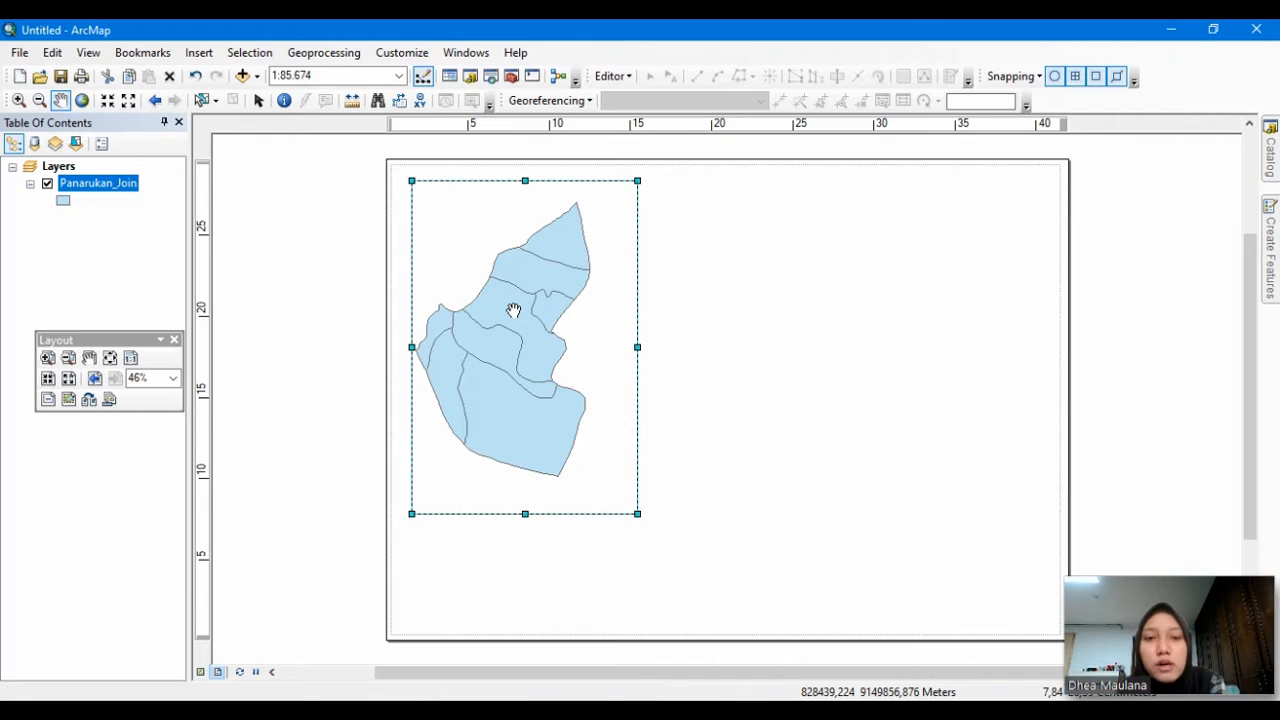
left_click_drag(513, 310, 528, 310)
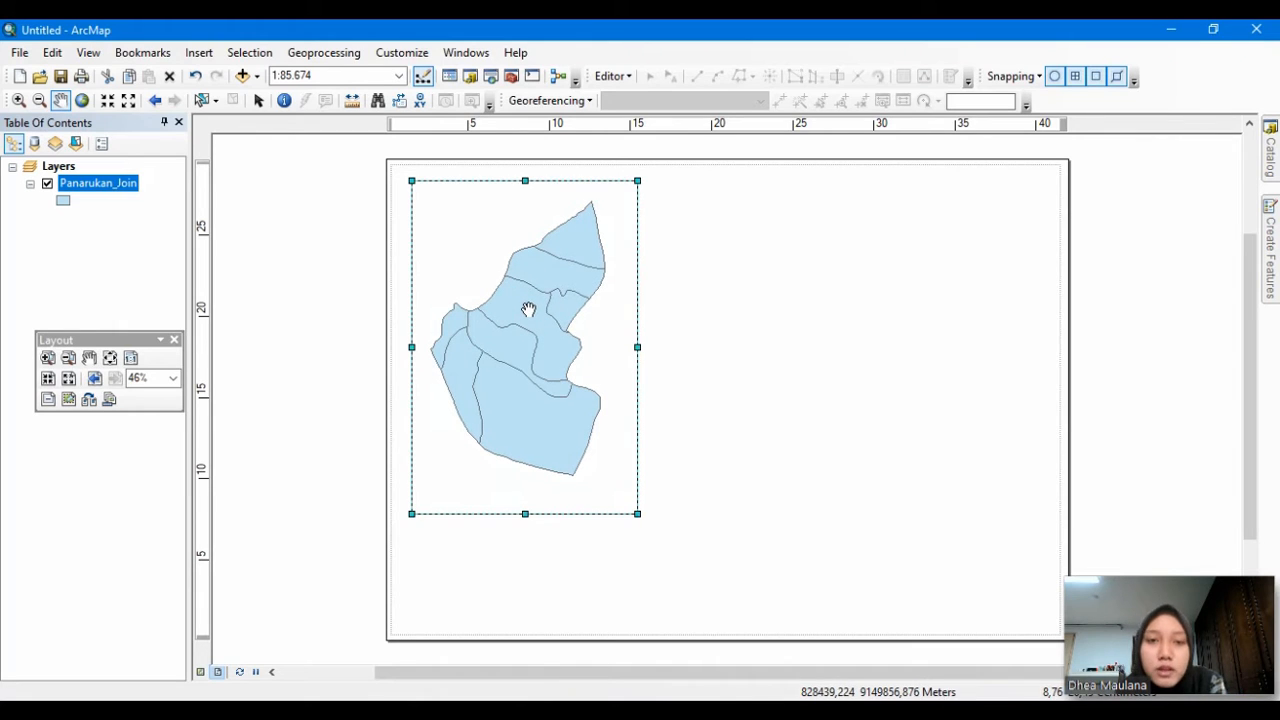
Step: Open the Panarukan_Join attribute table and start creating a graph from it
right_click(110, 190)
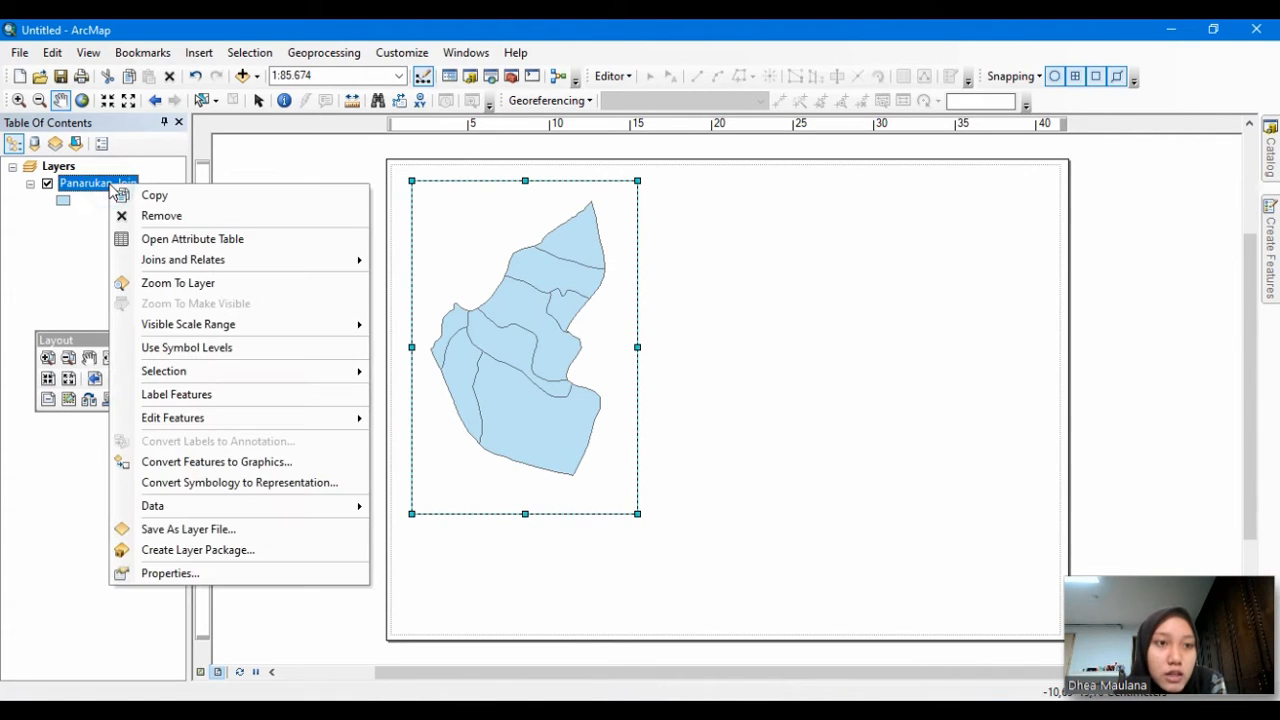
left_click(240, 240)
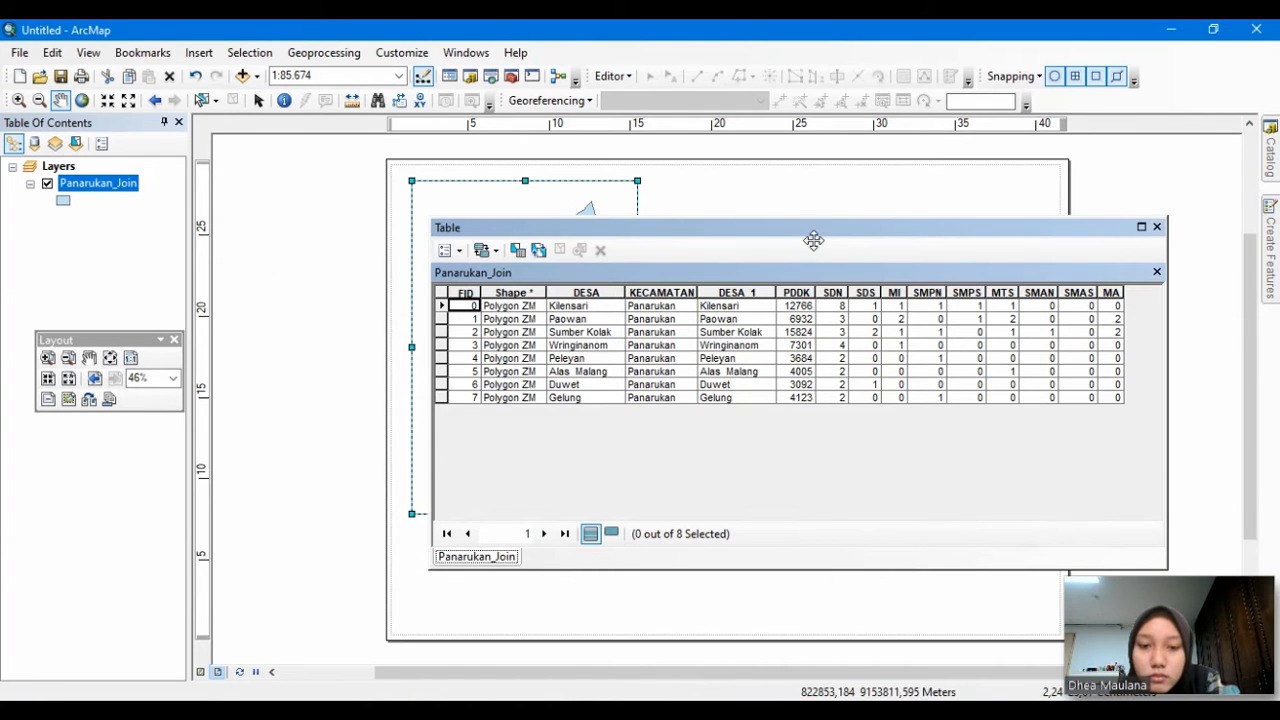
left_click_drag(870, 233, 790, 215)
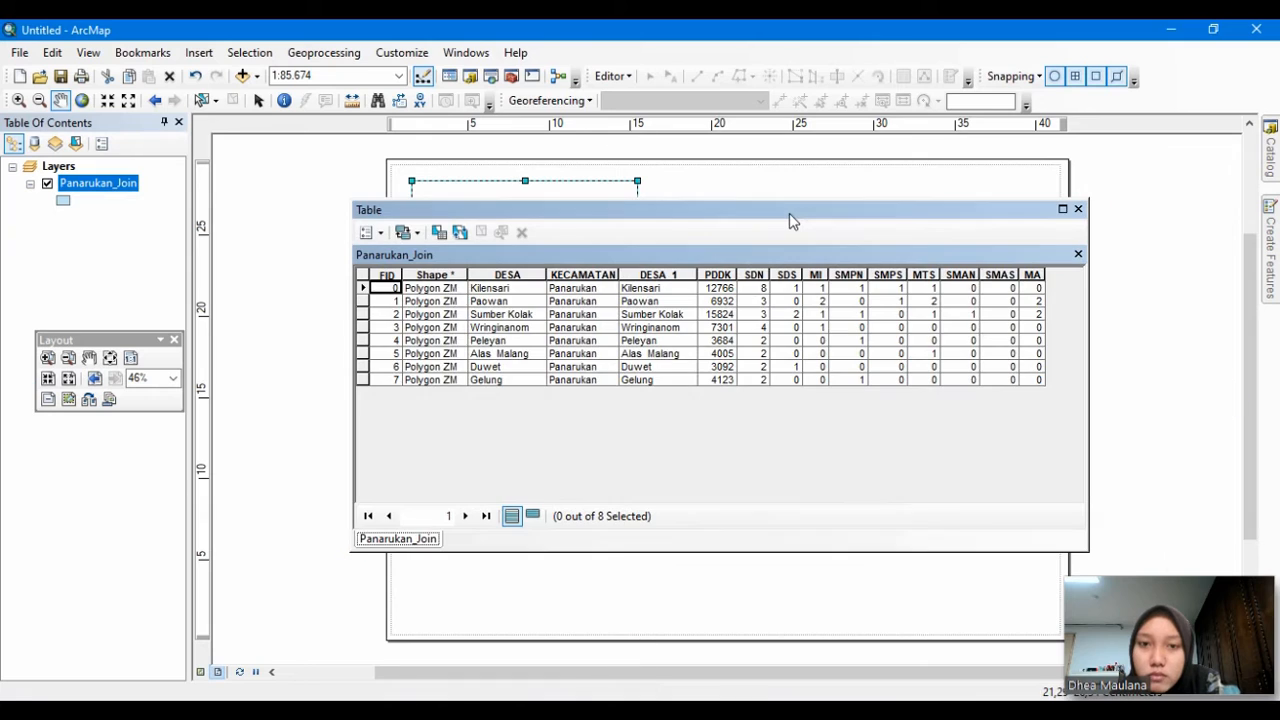
left_click(380, 236)
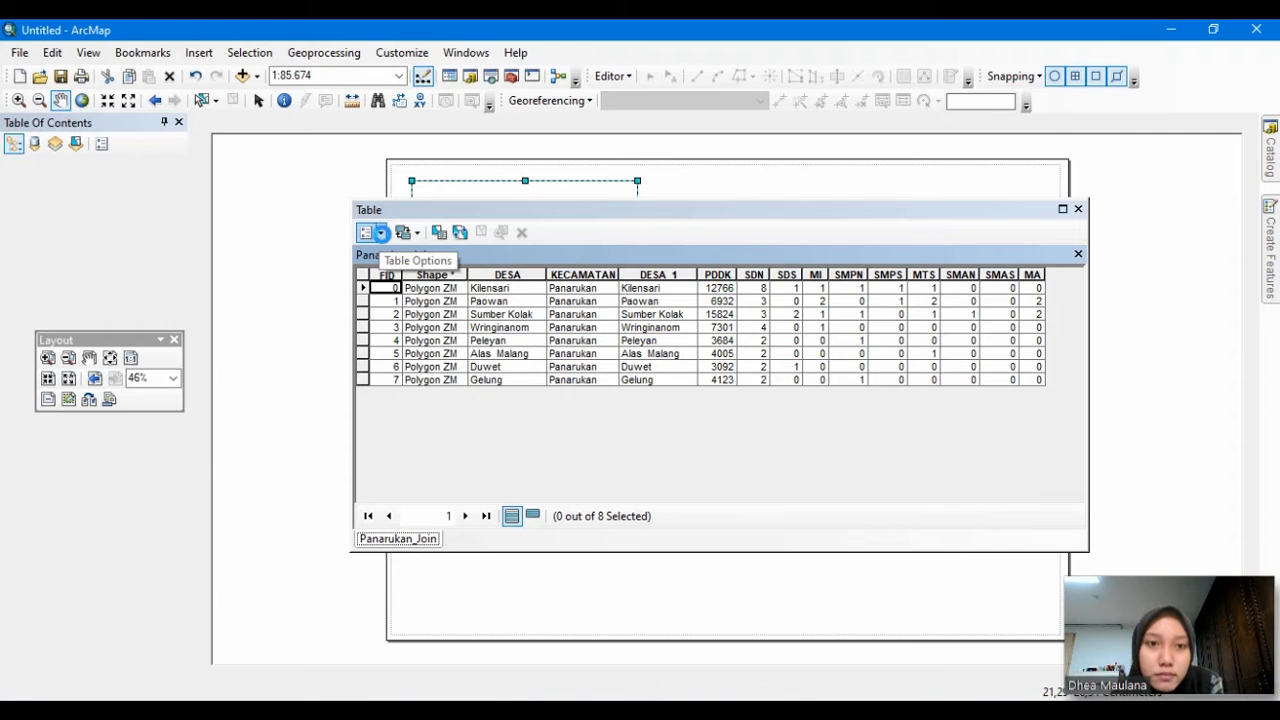
left_click(381, 233)
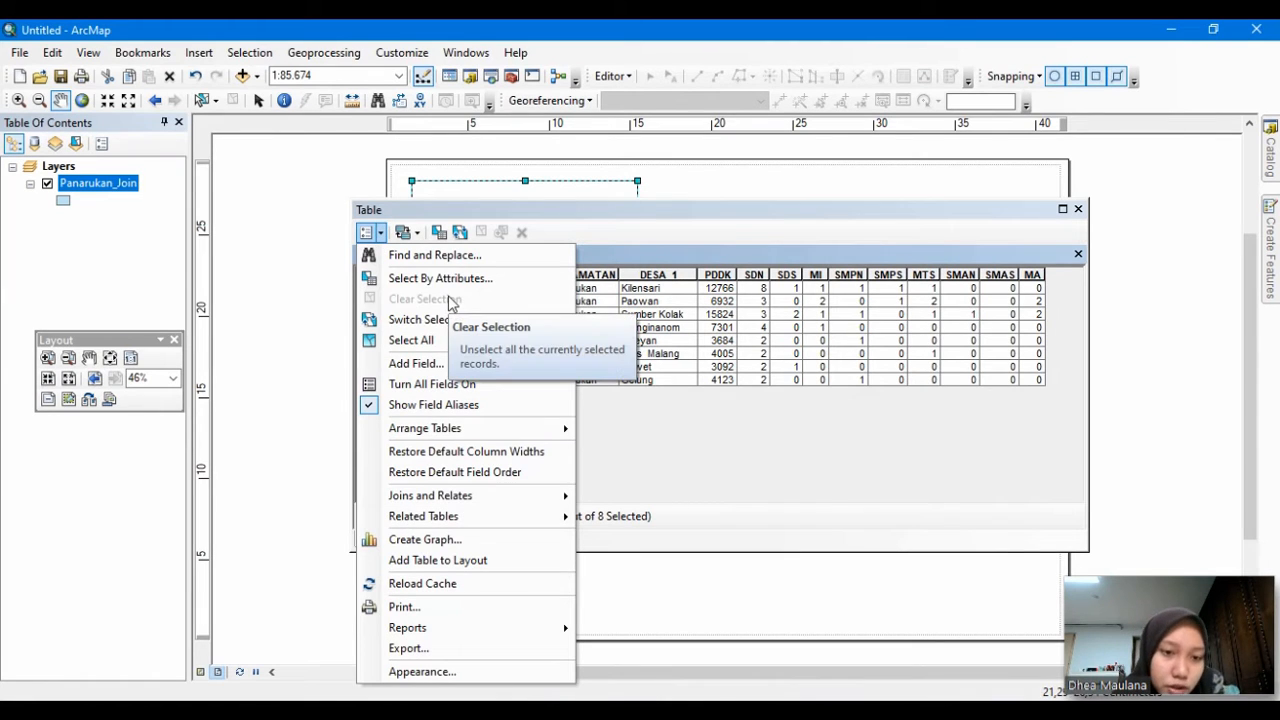
left_click(463, 540)
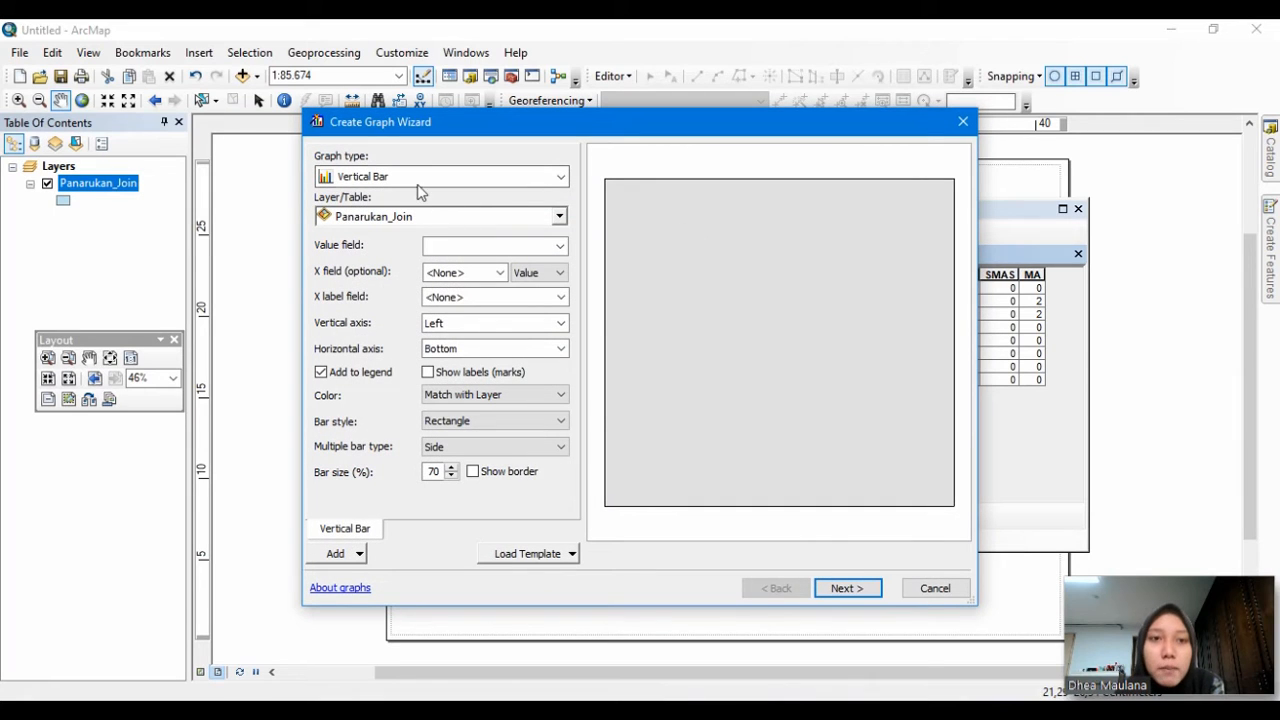
Step: Choose Vertical Bar as the graph type and Panarukan_Join as the graph's source layer
left_click(561, 178)
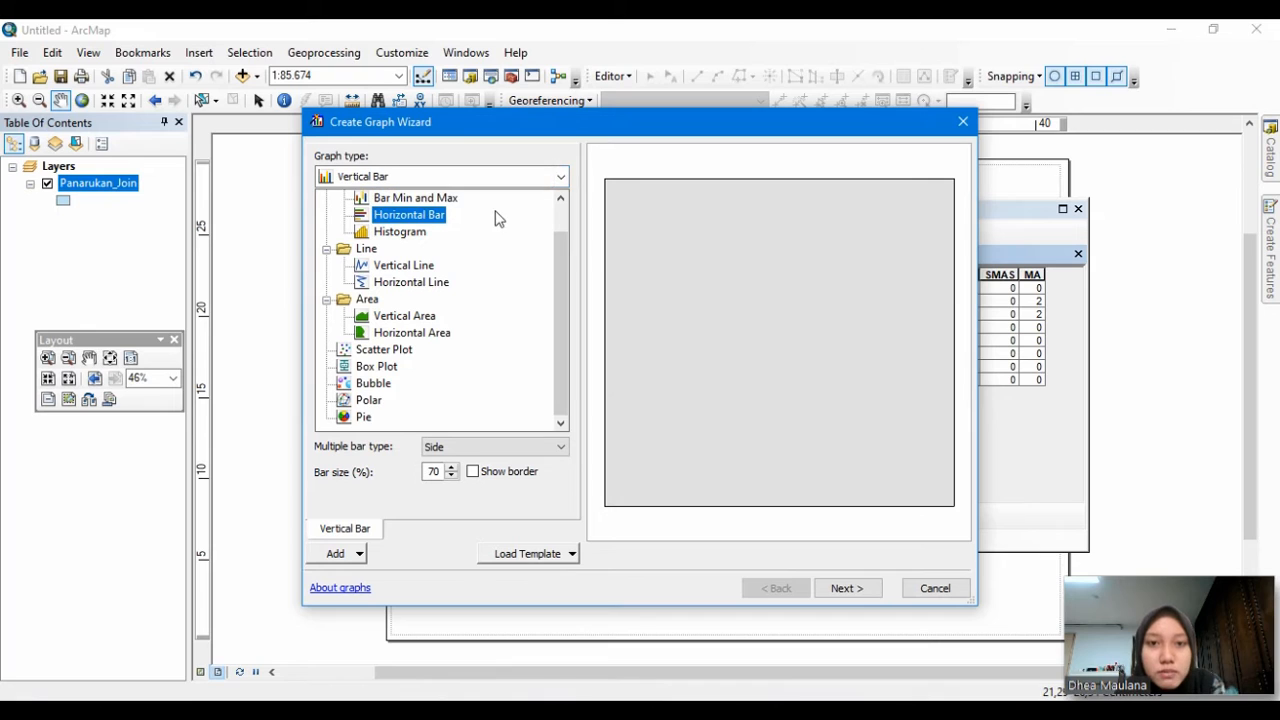
left_click(563, 198)
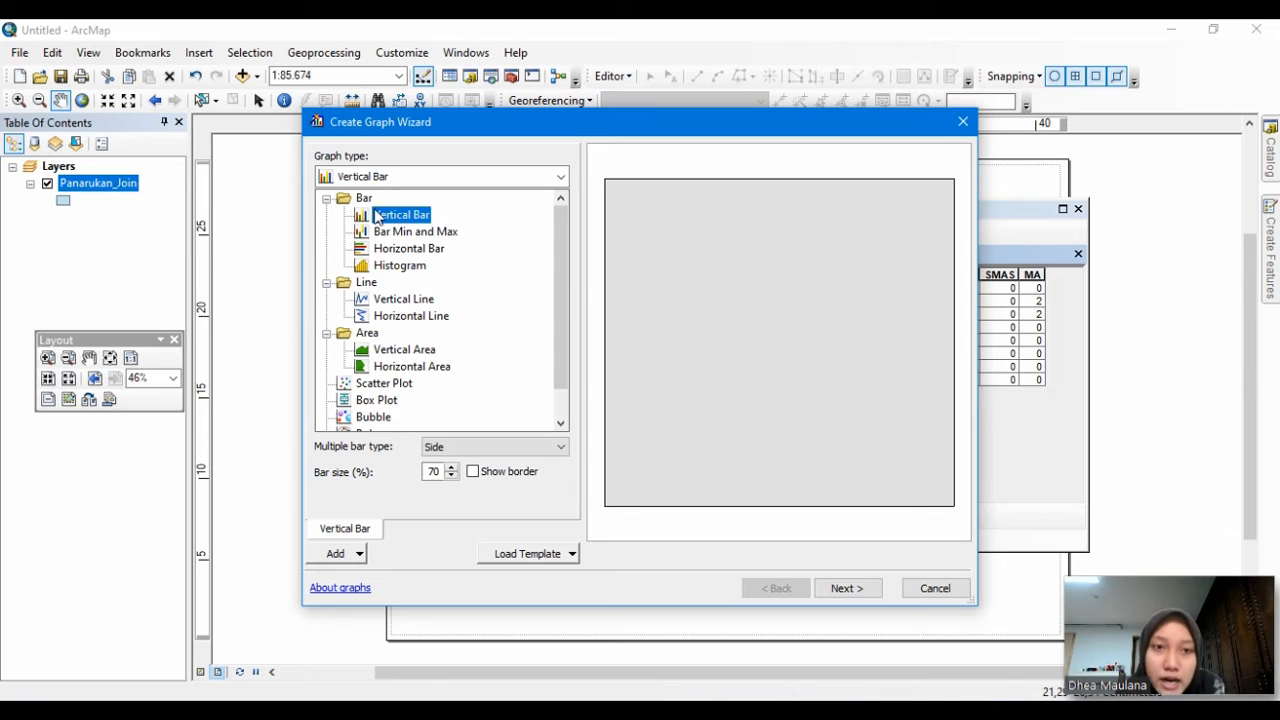
scroll(510, 420, "down", 1)
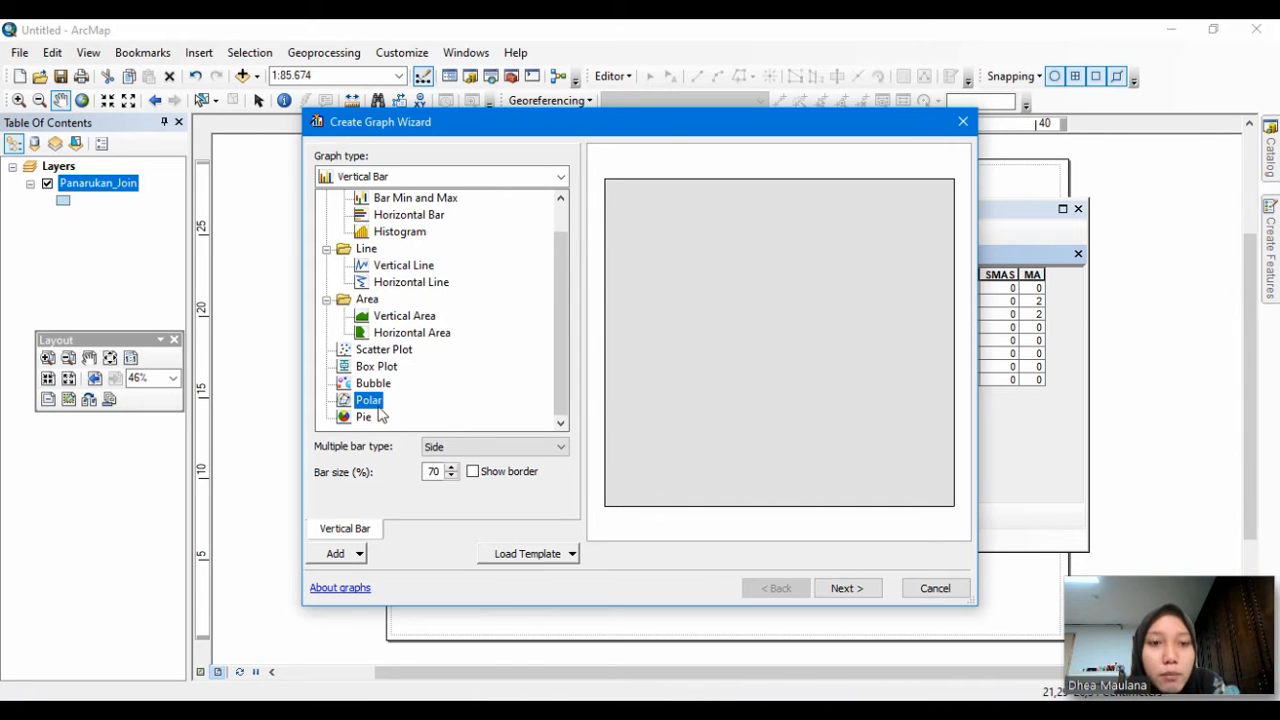
scroll(491, 370, "up", 1)
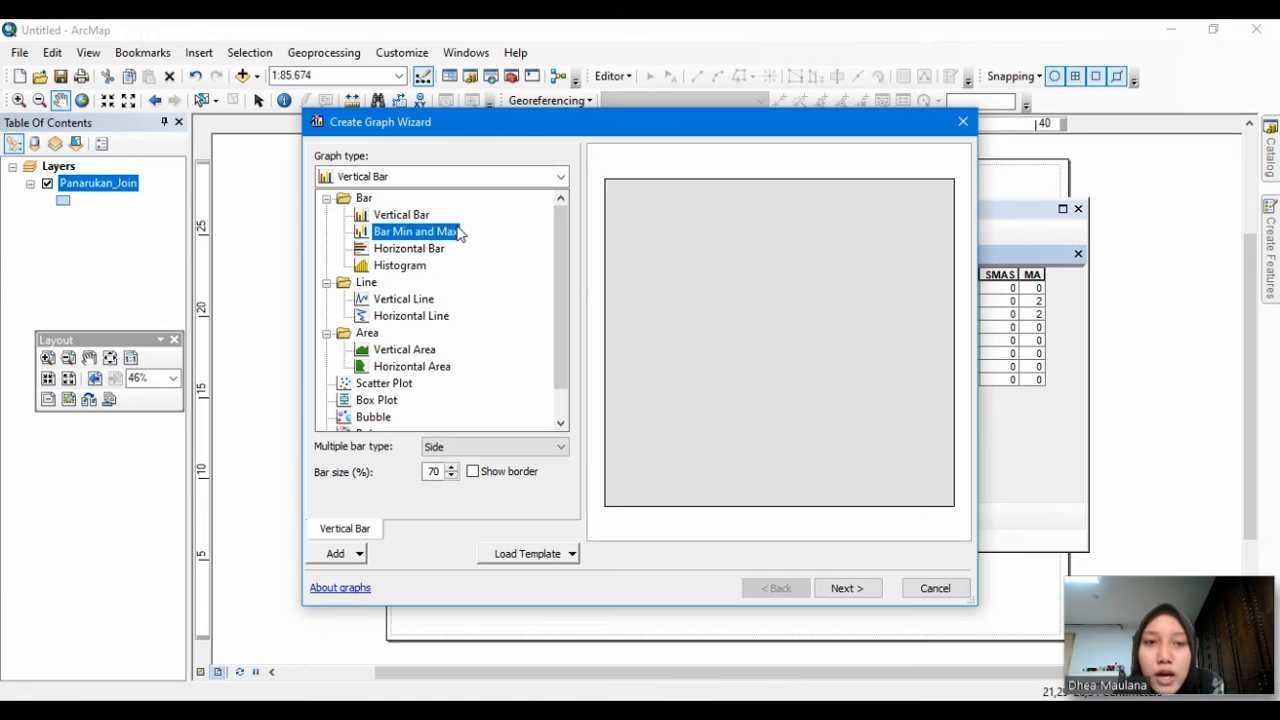
left_click(425, 216)
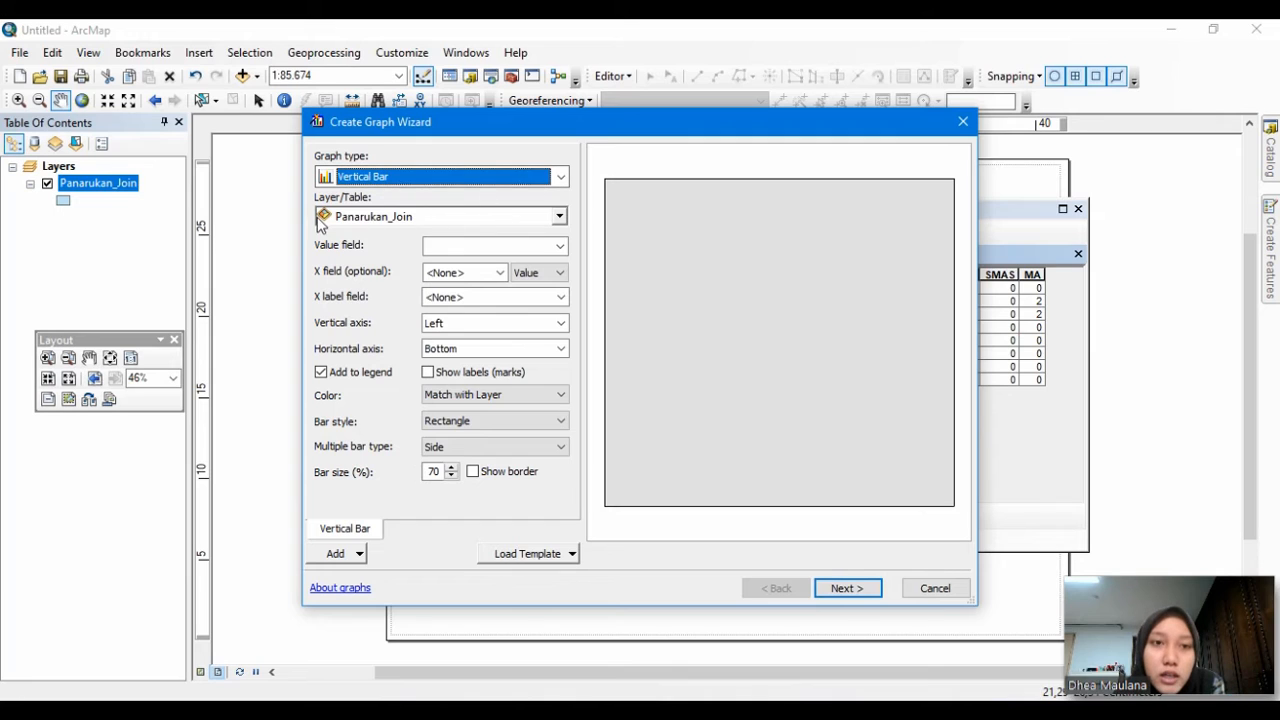
left_click(561, 217)
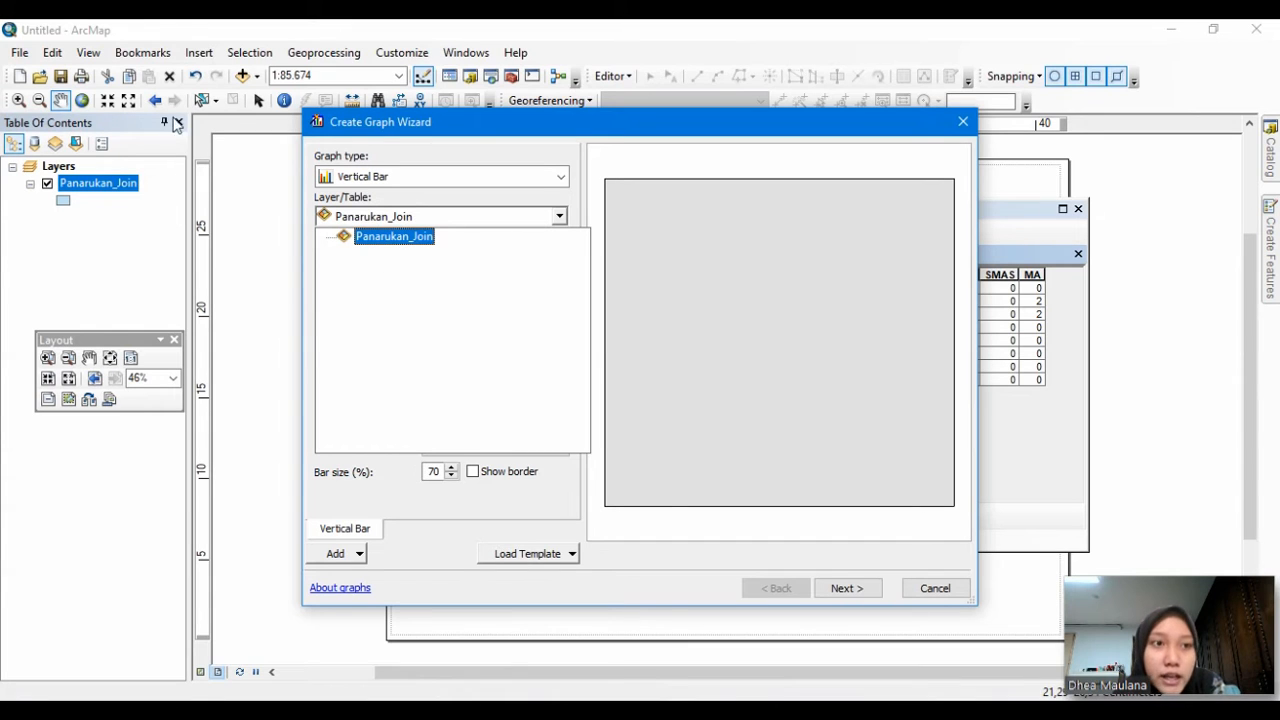
left_click(395, 238)
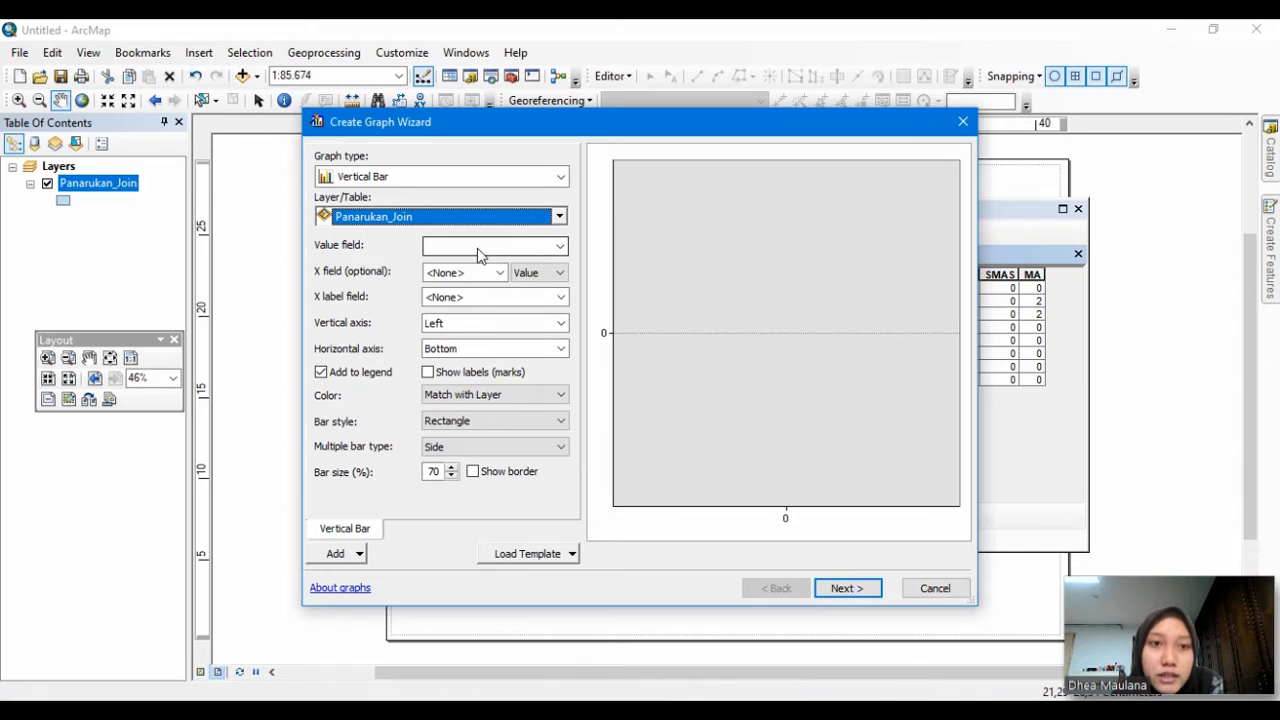
Step: Set the graph's value field to PDDK and both its X field and X label field to DESA
left_click(502, 248)
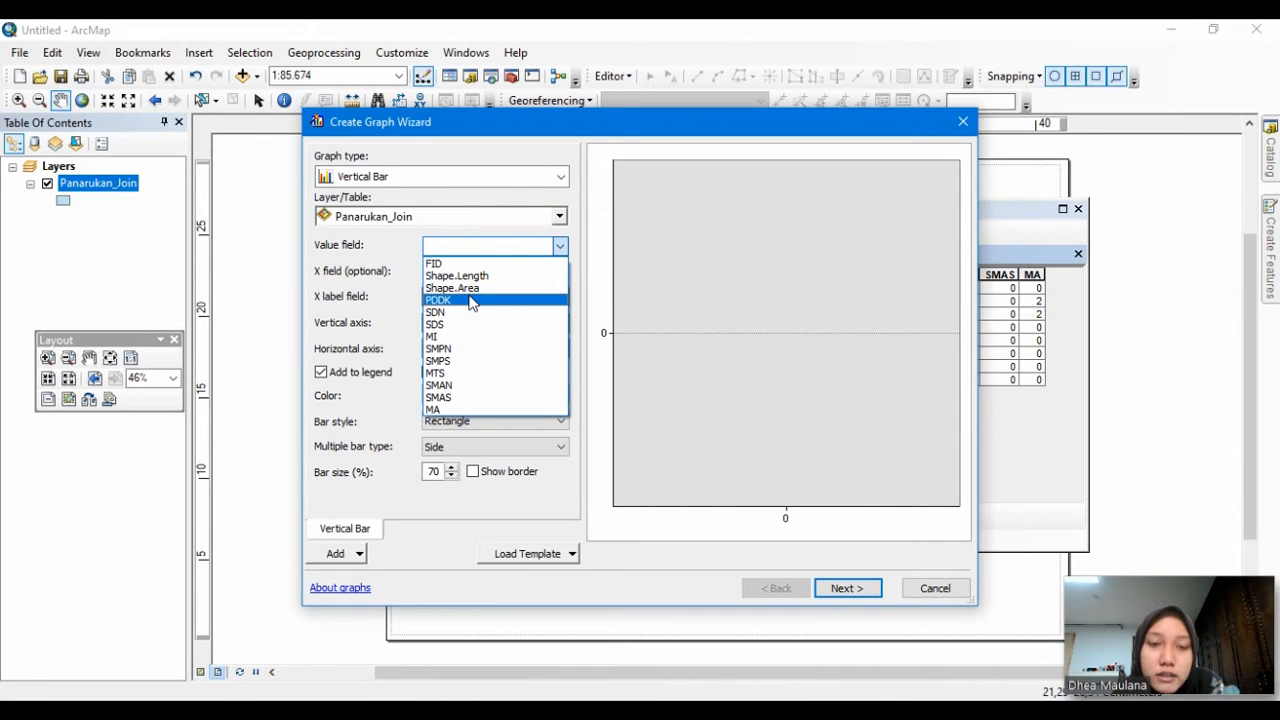
left_click(470, 301)
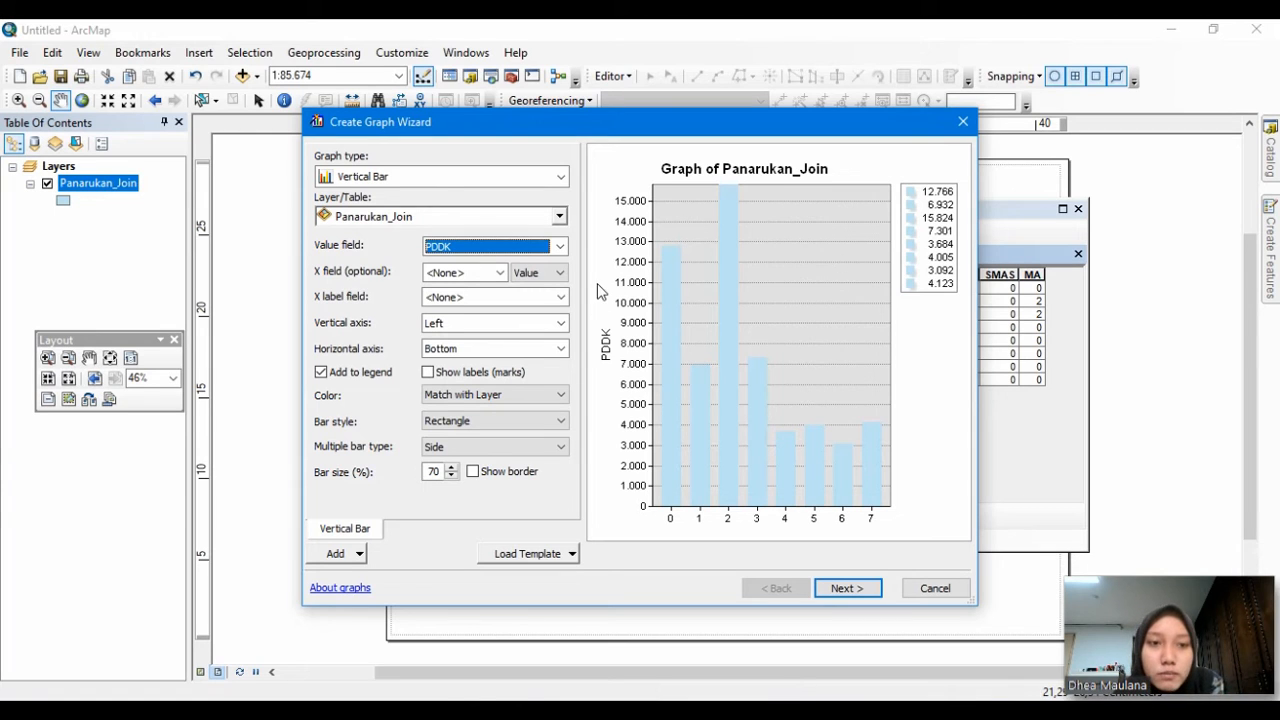
left_click(498, 273)
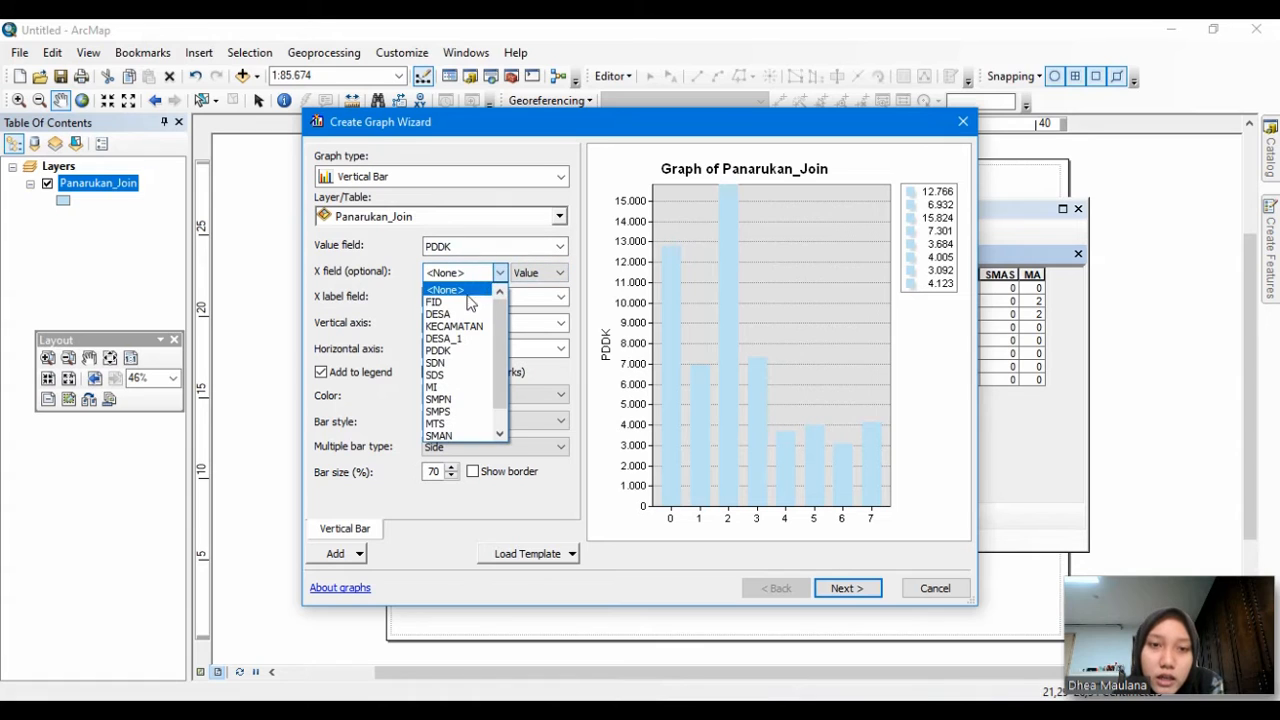
left_click(443, 315)
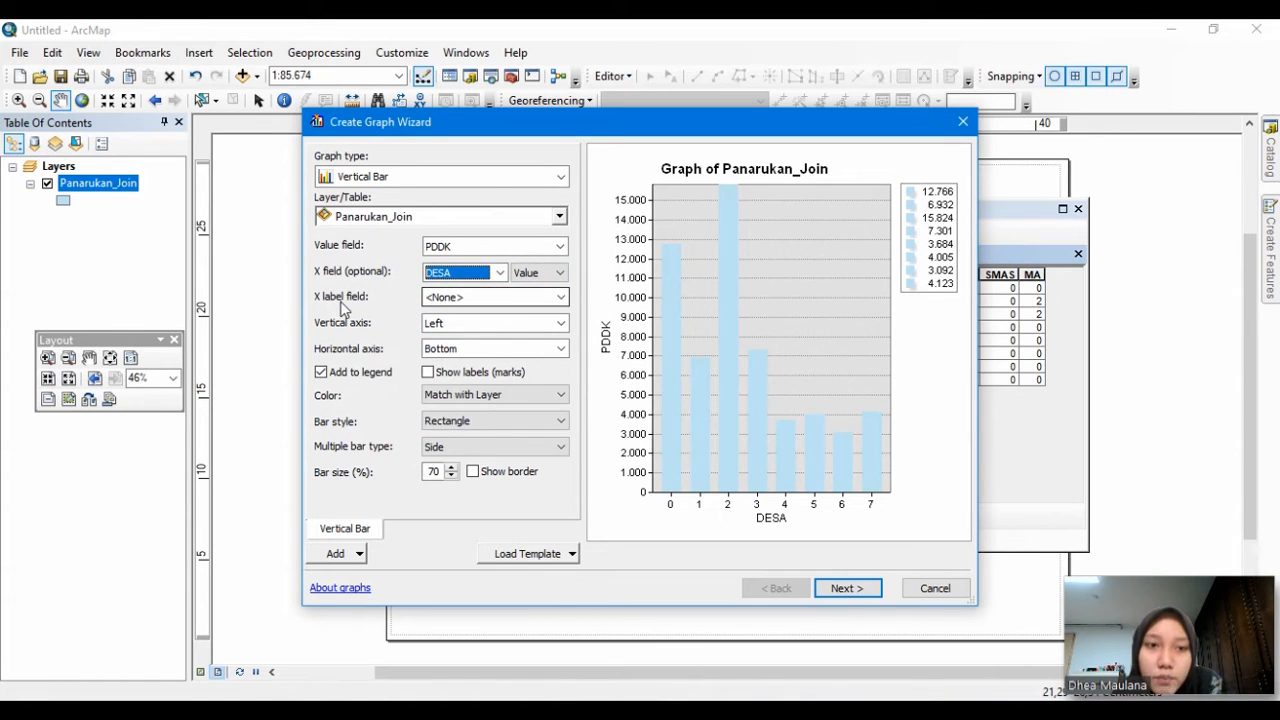
left_click(538, 299)
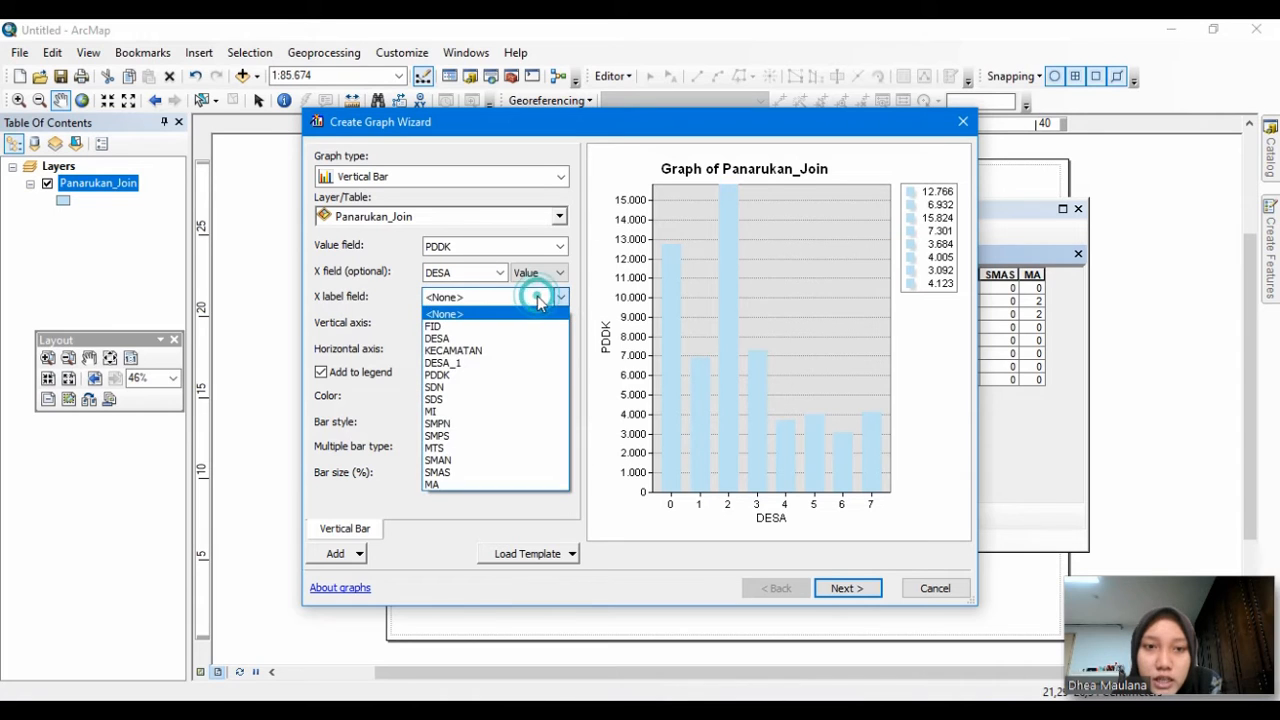
left_click(480, 338)
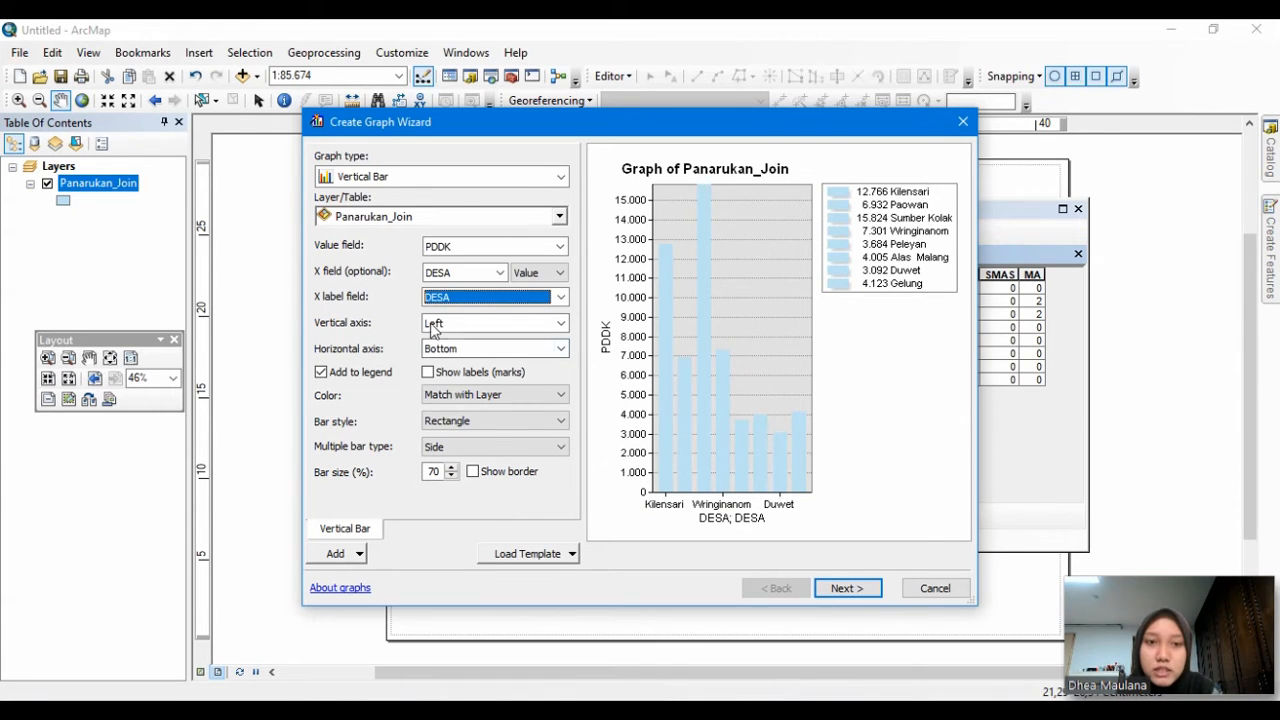
Step: Try the graph's vertical axis at Right and at Left and Right, and return it to Left
left_click(523, 323)
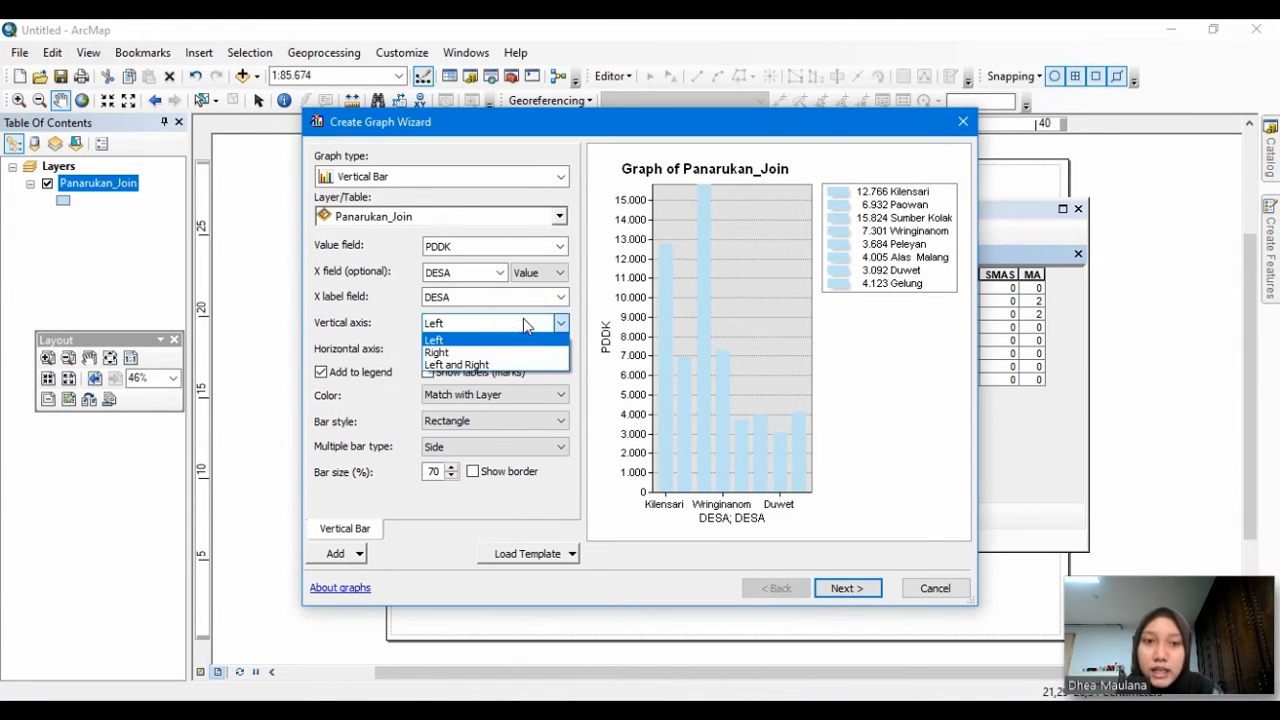
left_click(480, 354)
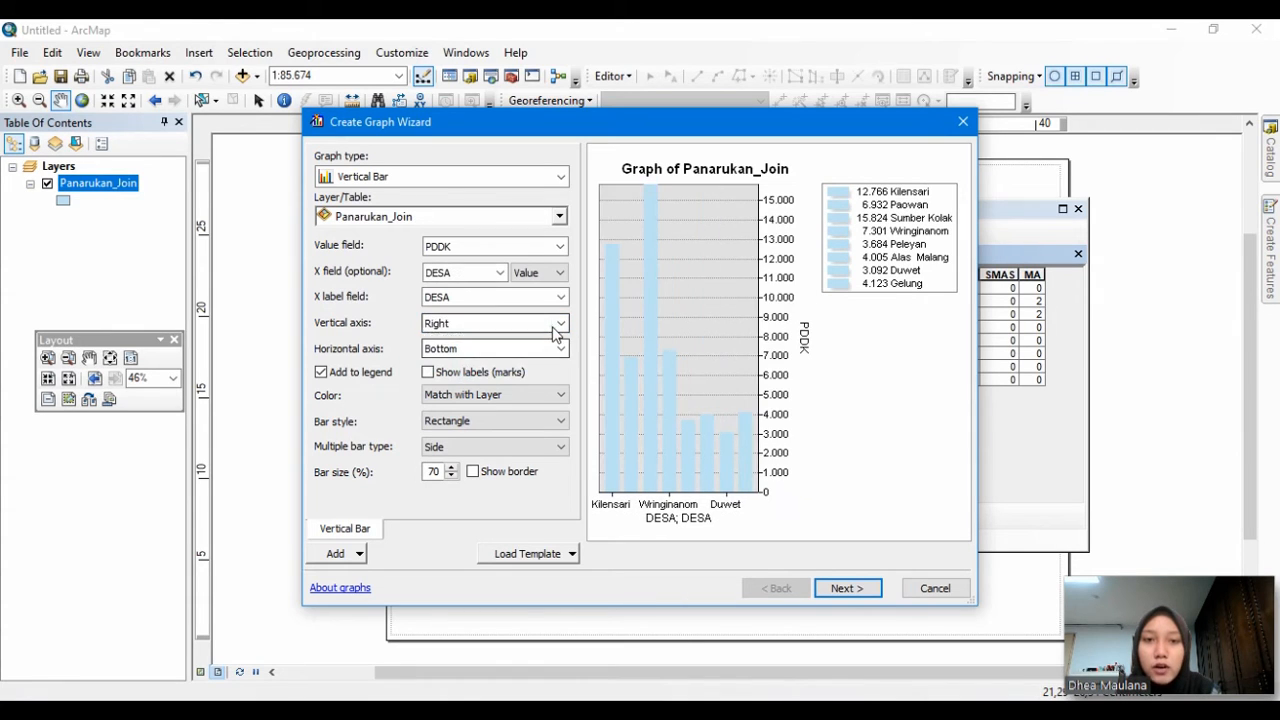
left_click(559, 324)
left_click(505, 367)
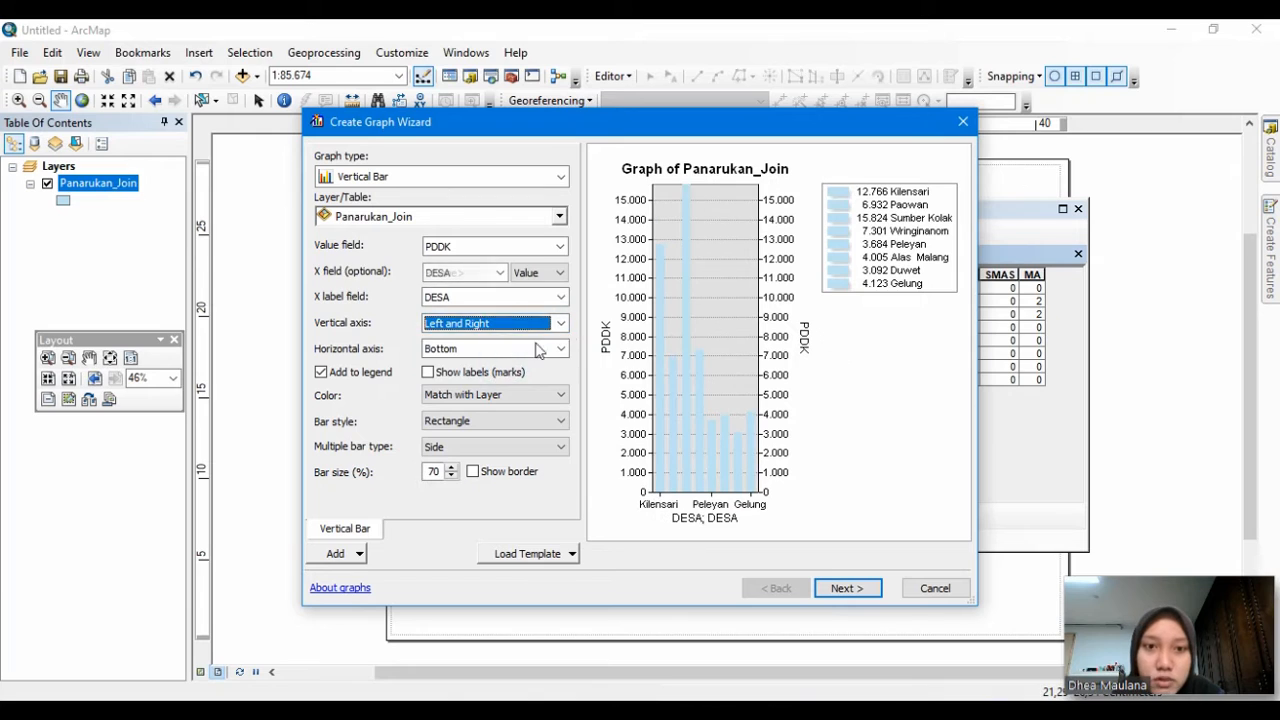
left_click(560, 330)
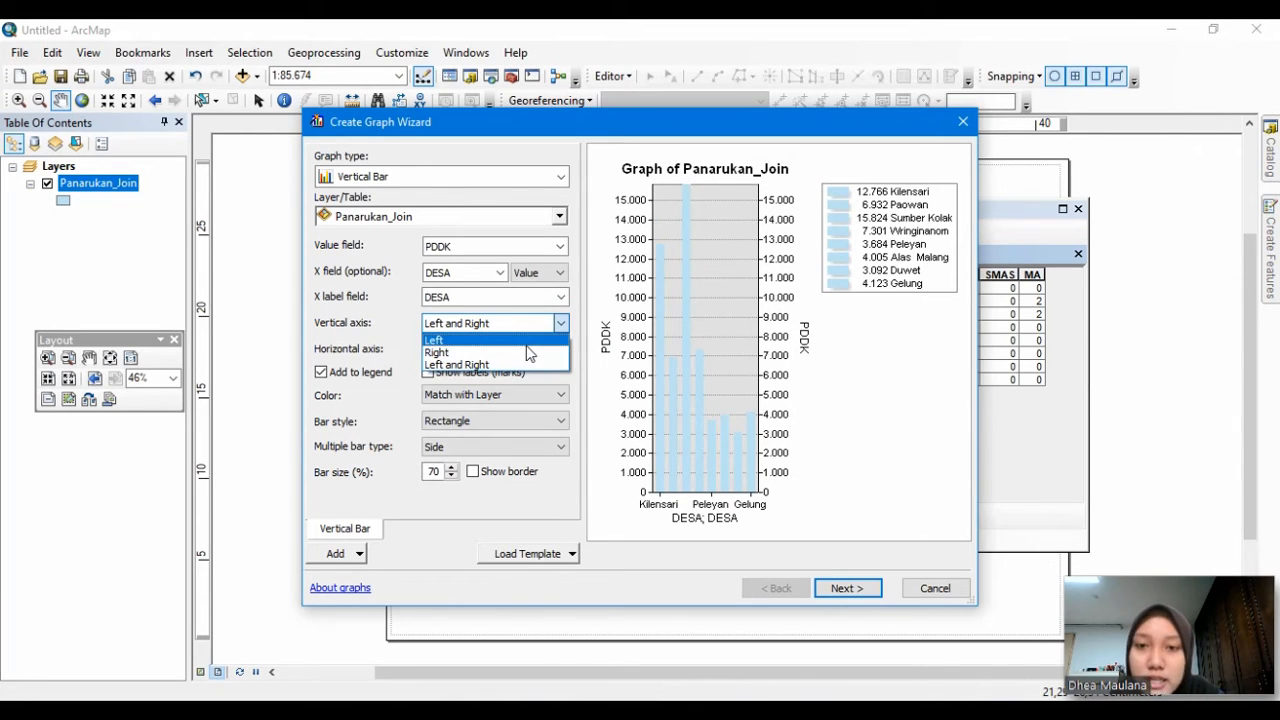
left_click(524, 341)
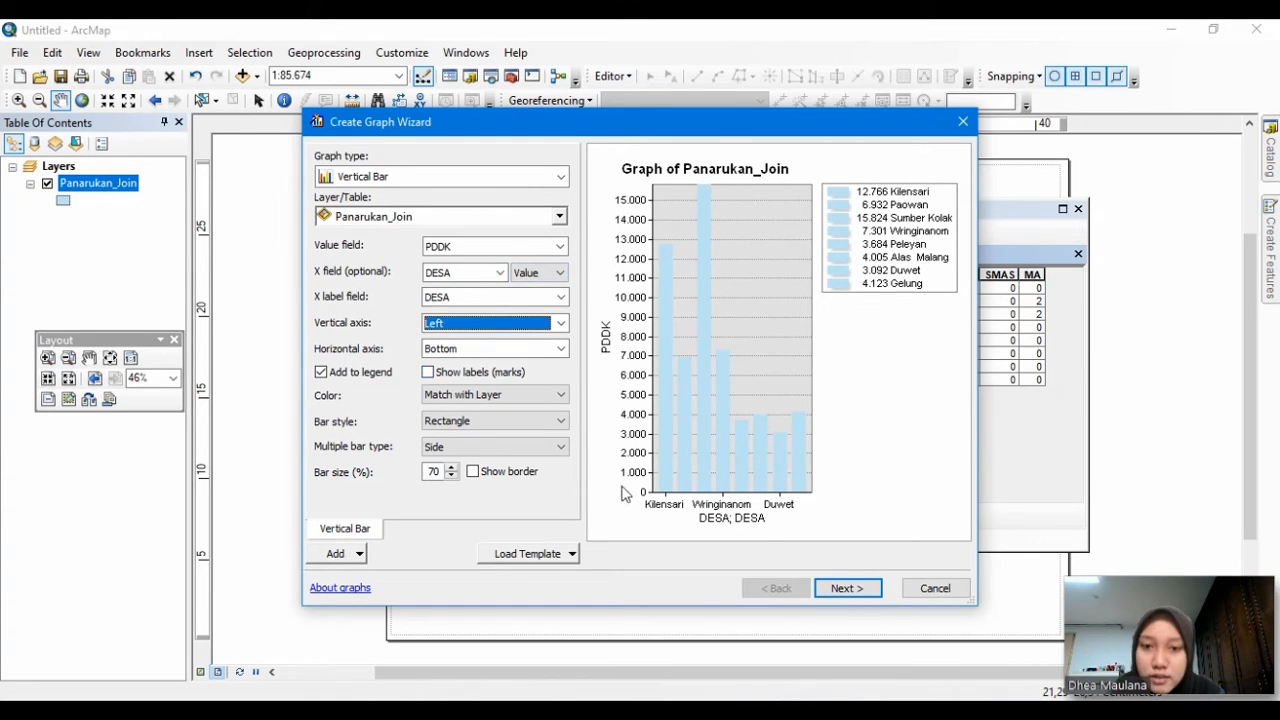
Step: Try the graph's horizontal axis at Top and return it to Bottom
left_click(559, 349)
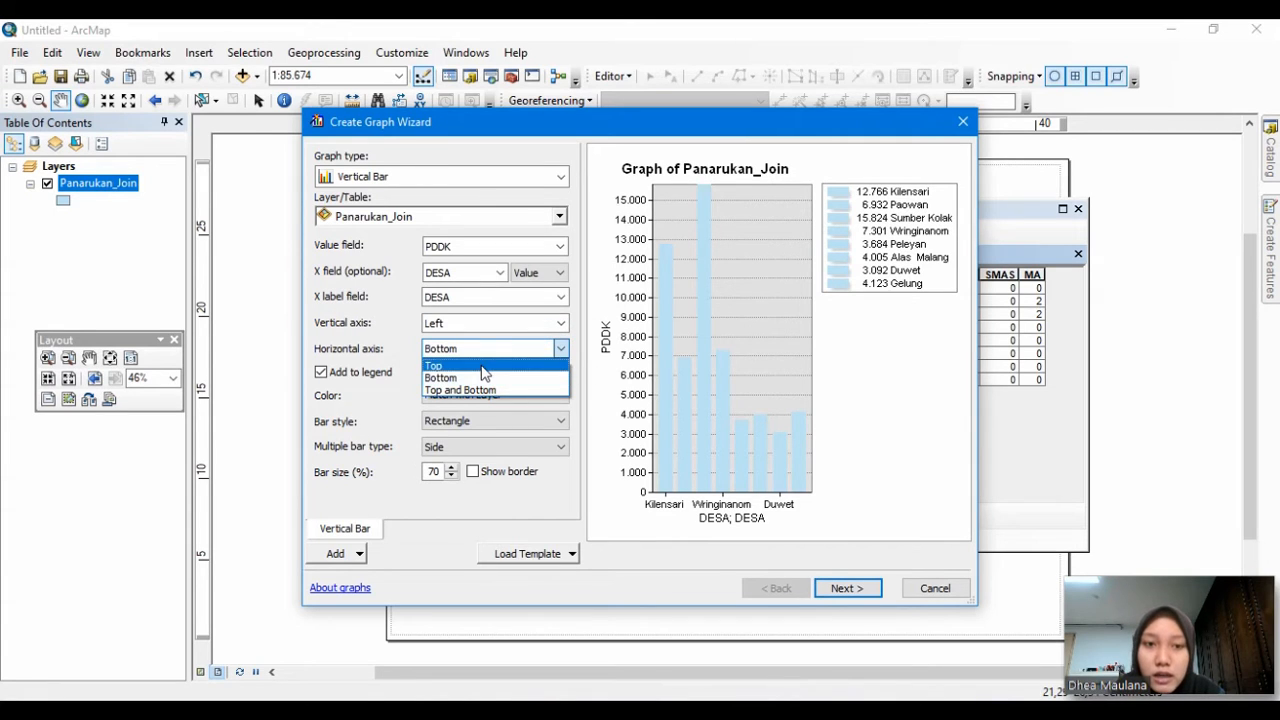
left_click(483, 366)
left_click(558, 350)
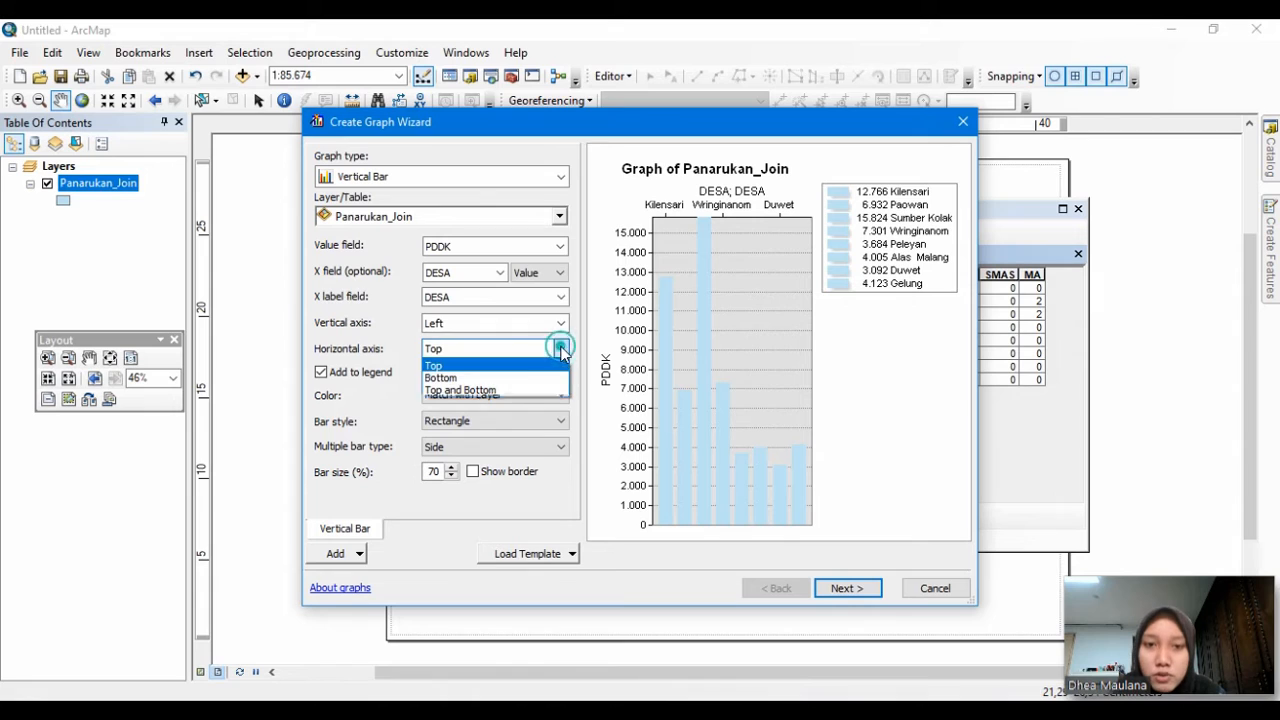
left_click(485, 380)
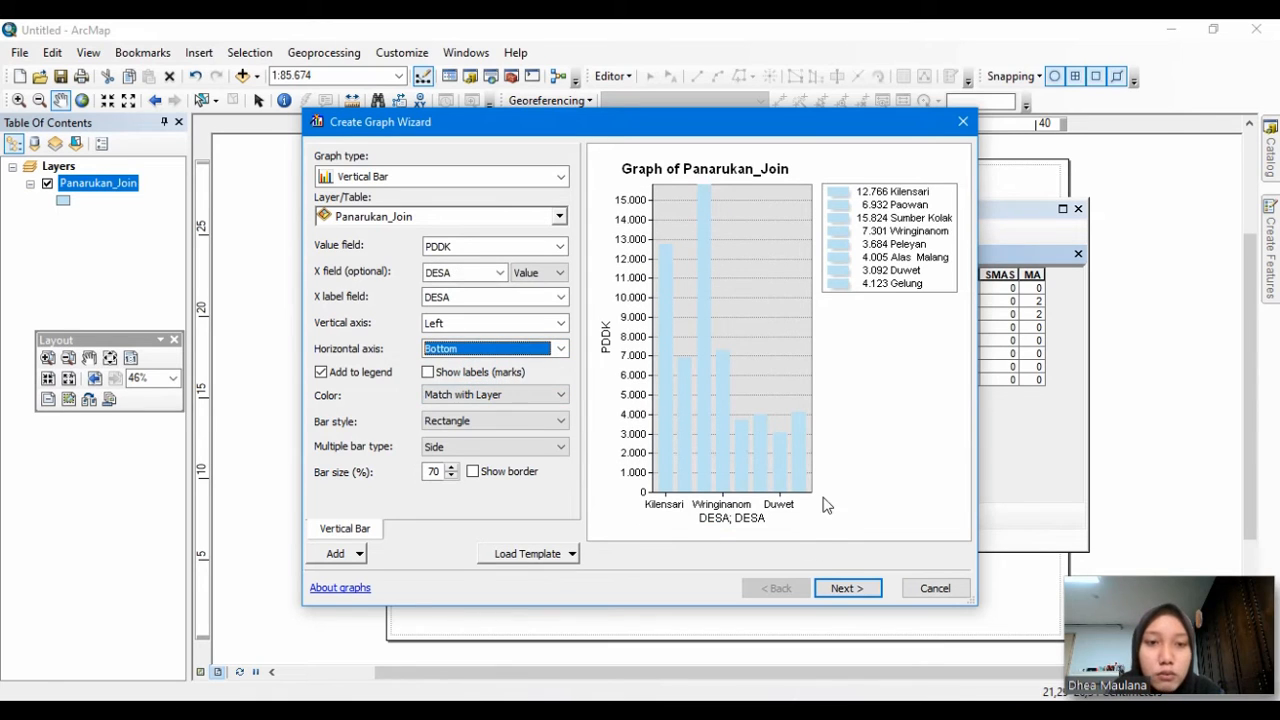
Step: Try the graph without its legend and with bar labels shown, restoring both options to their original settings
left_click(385, 377)
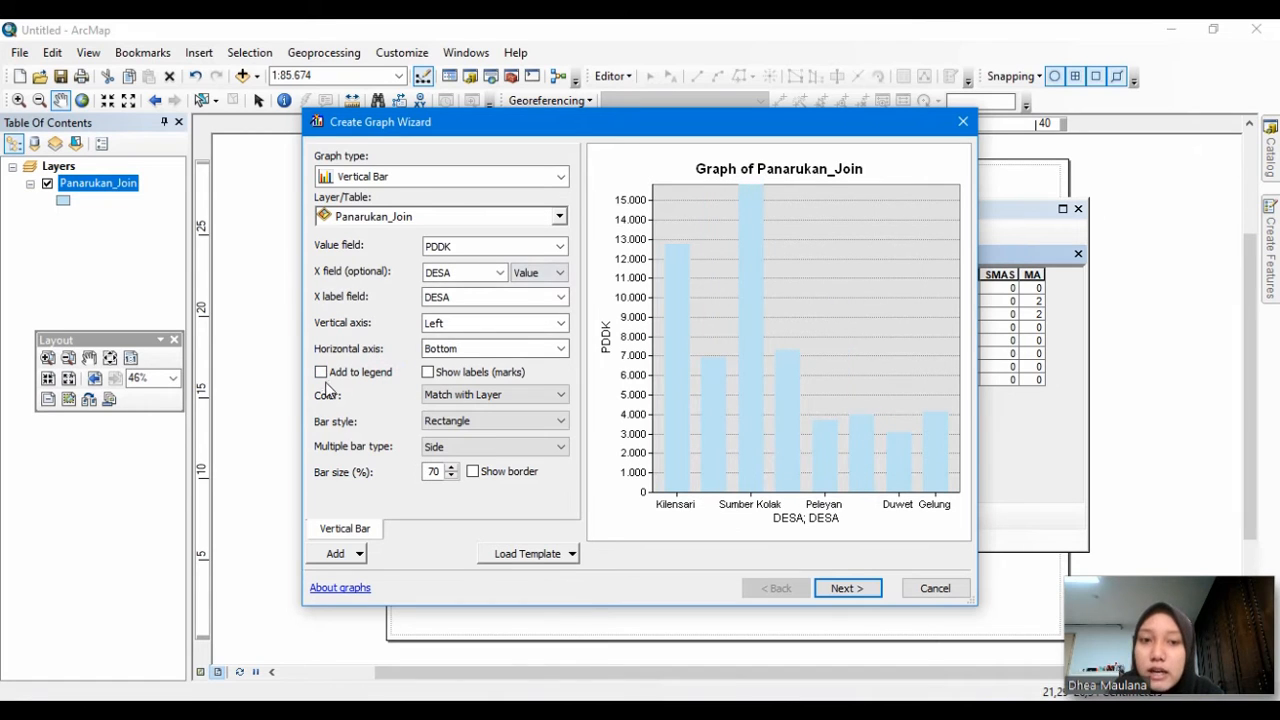
left_click(343, 373)
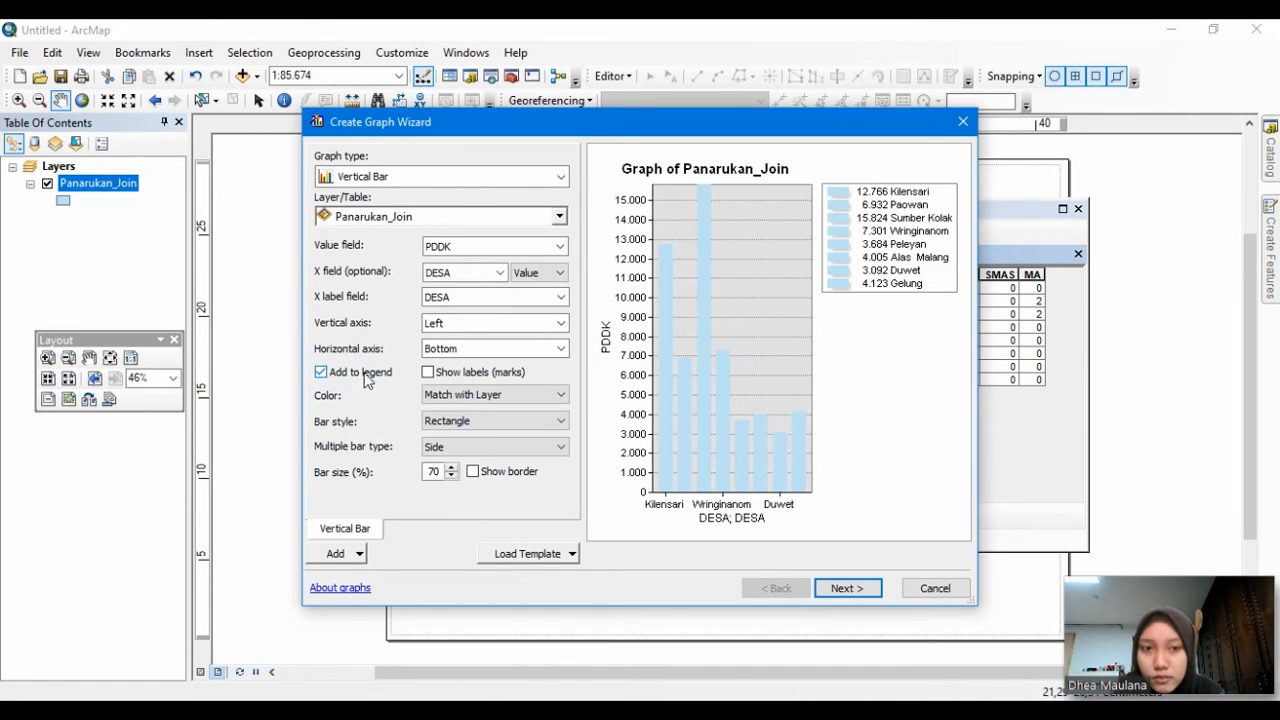
left_click(446, 376)
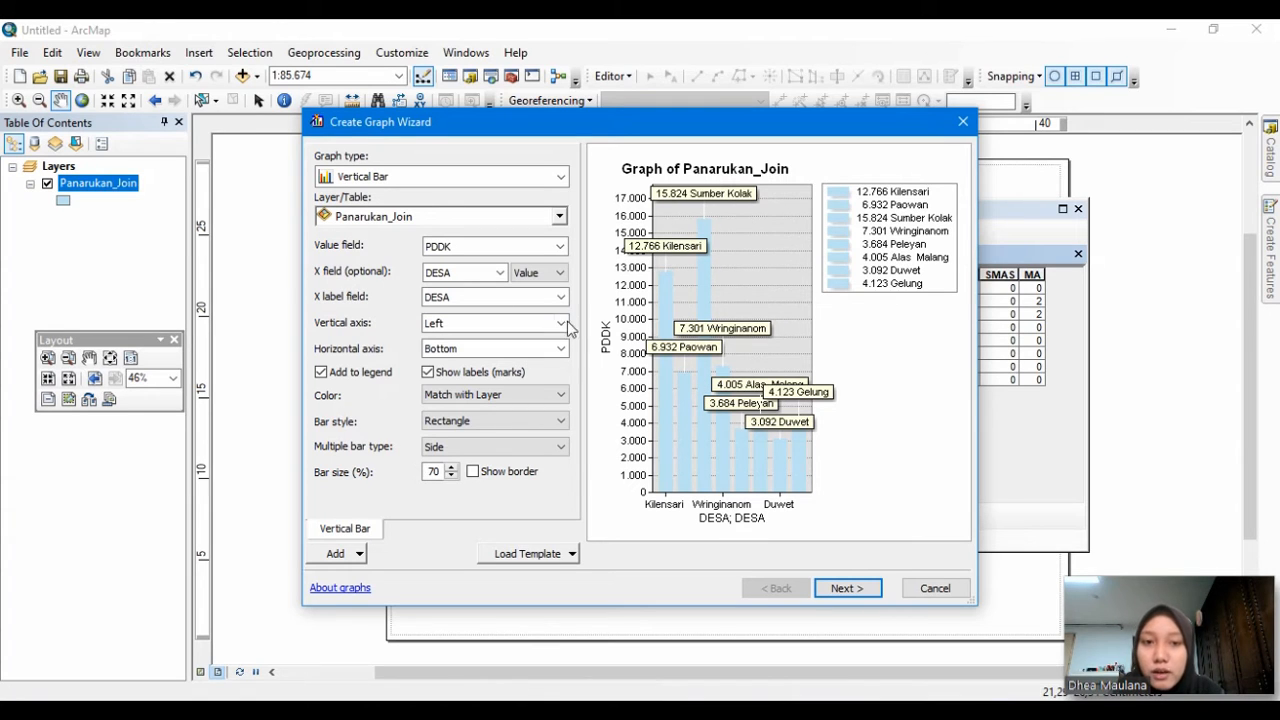
left_click(428, 372)
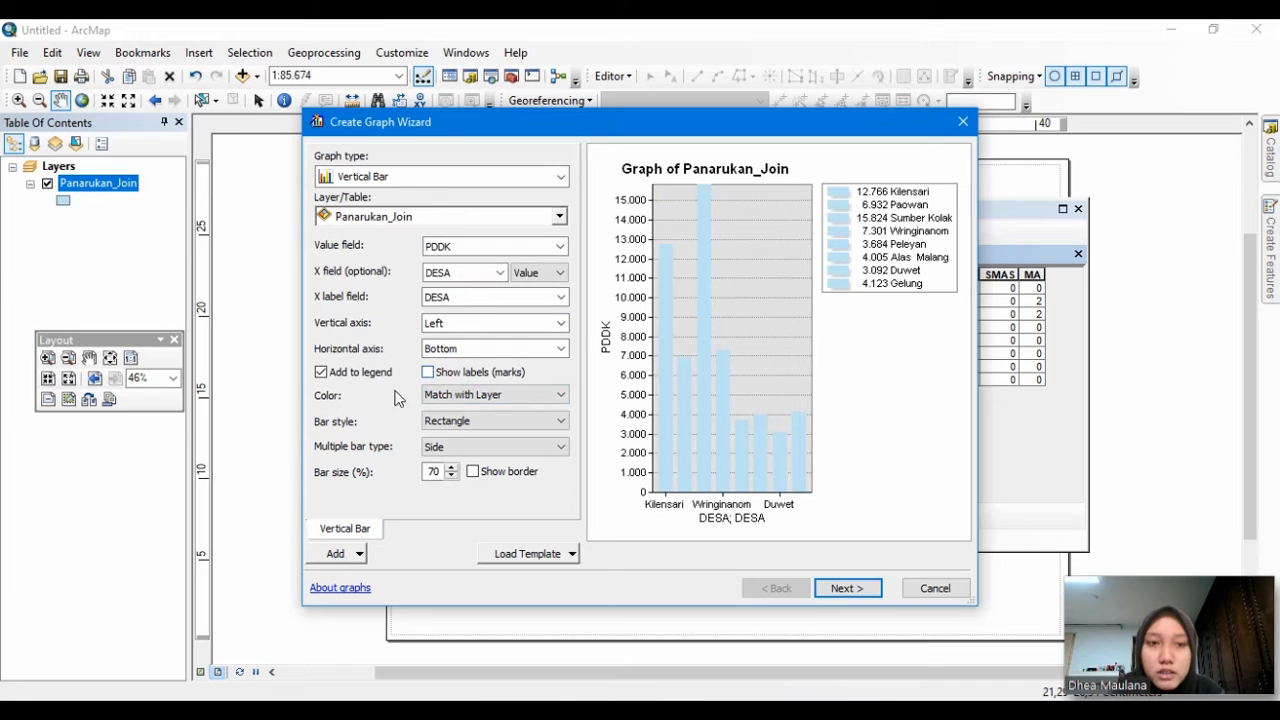
Step: Switch the bar colours to Palette, try the Classic scheme and select the Default scheme
left_click(548, 398)
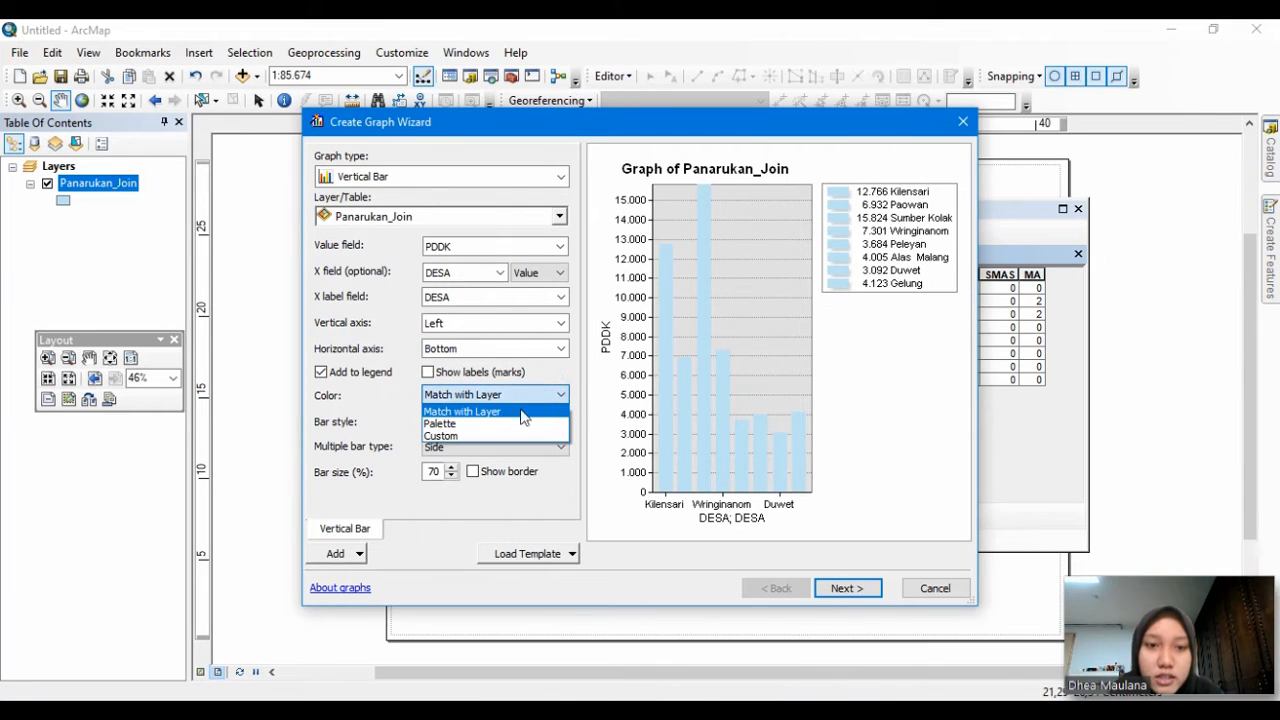
left_click(476, 428)
left_click(526, 396)
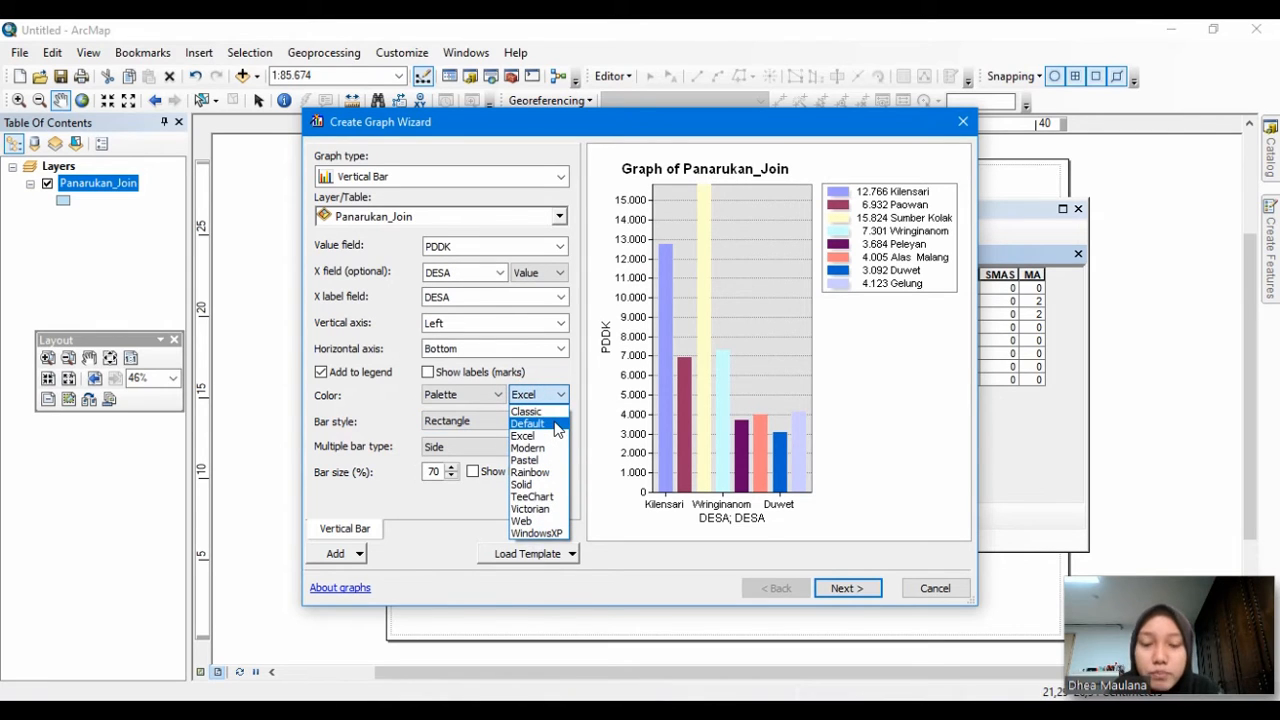
left_click(540, 411)
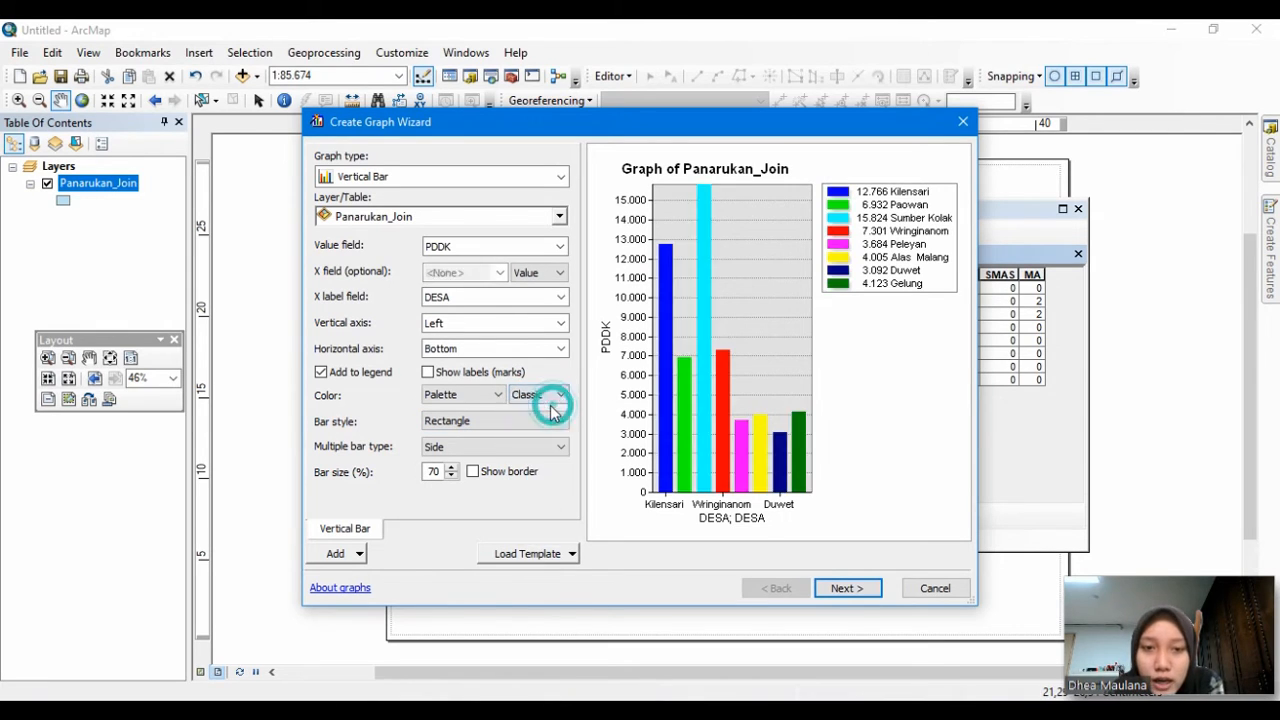
left_click(545, 394)
left_click(533, 423)
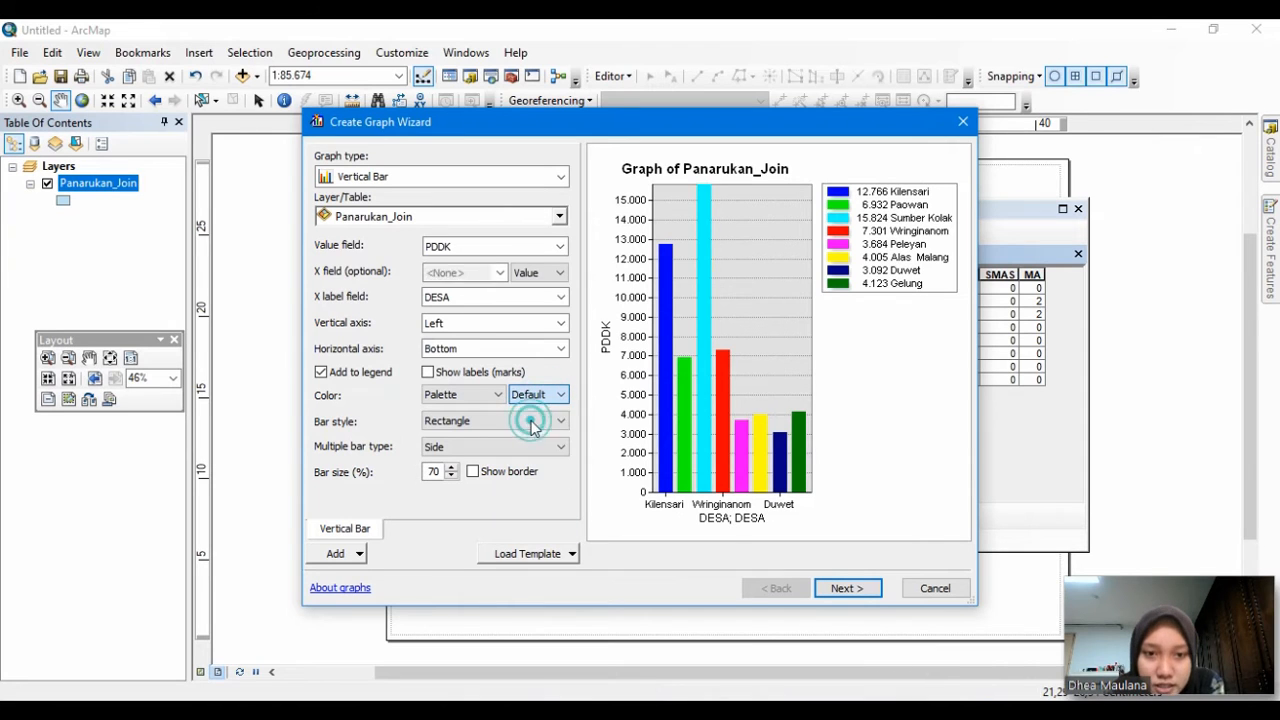
Step: Set the colour palette of the graph's bars to the Excel scheme
left_click(545, 396)
left_click(525, 436)
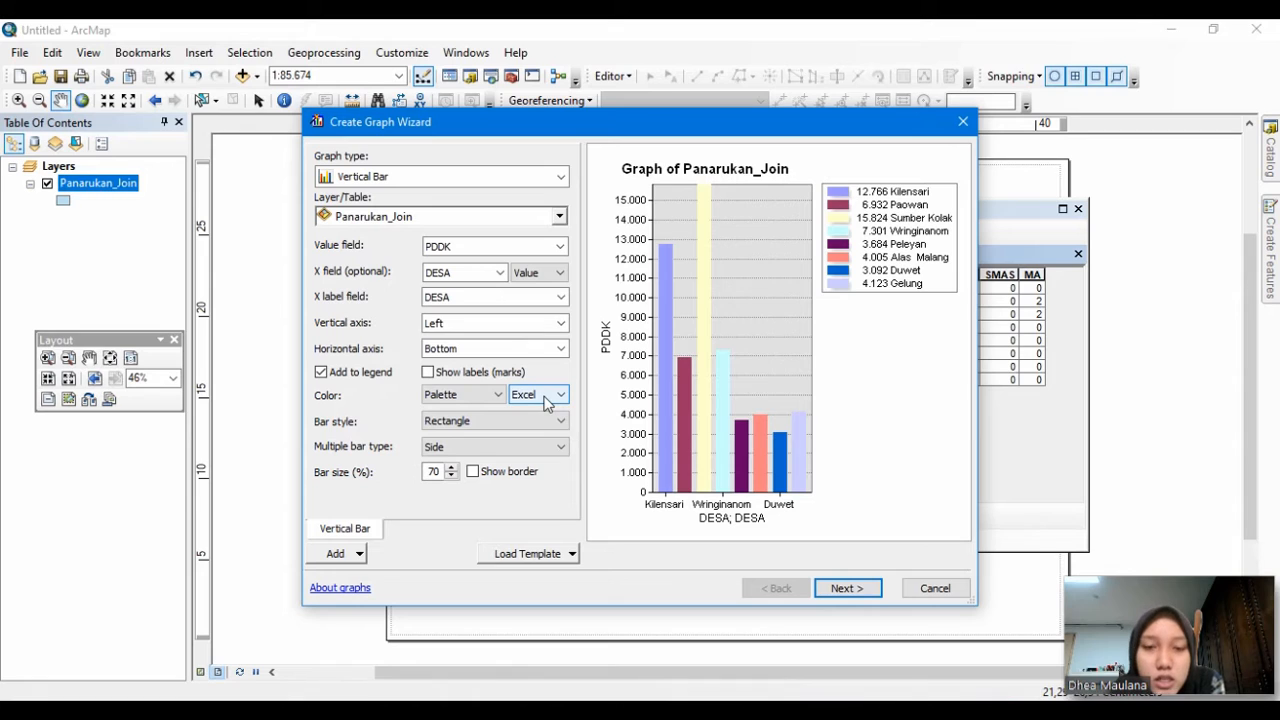
left_click(545, 398)
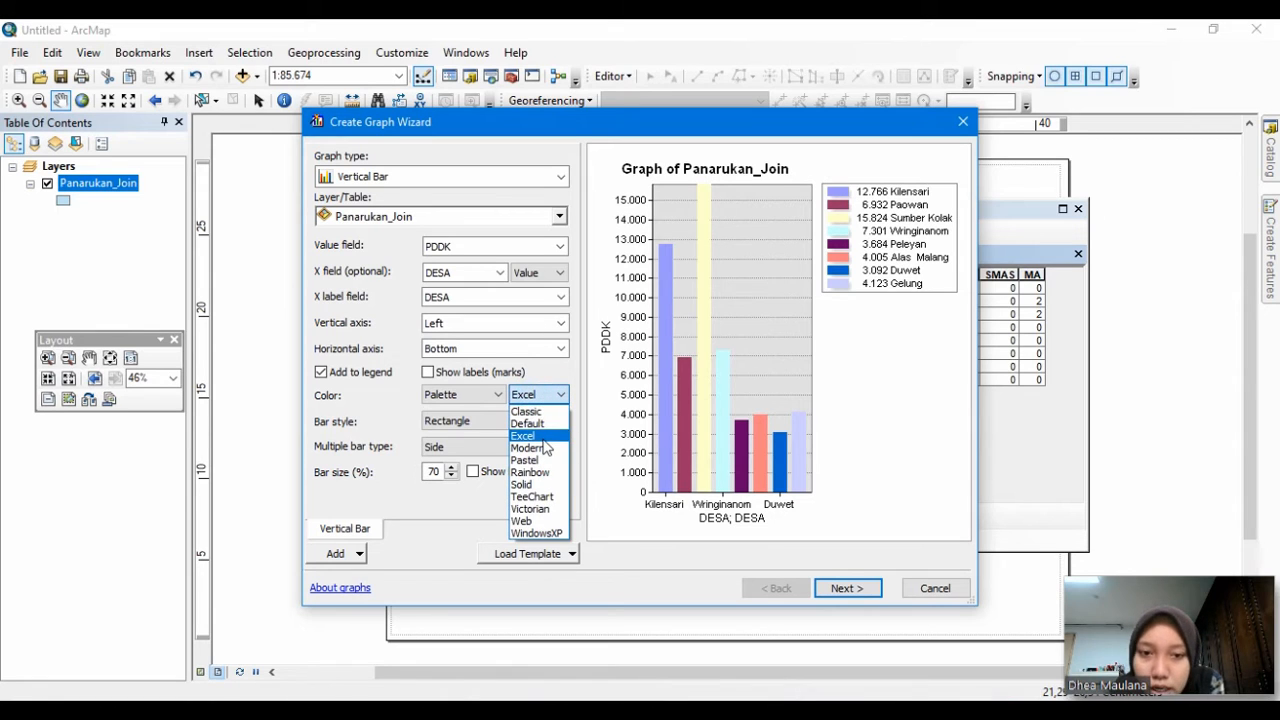
left_click(543, 440)
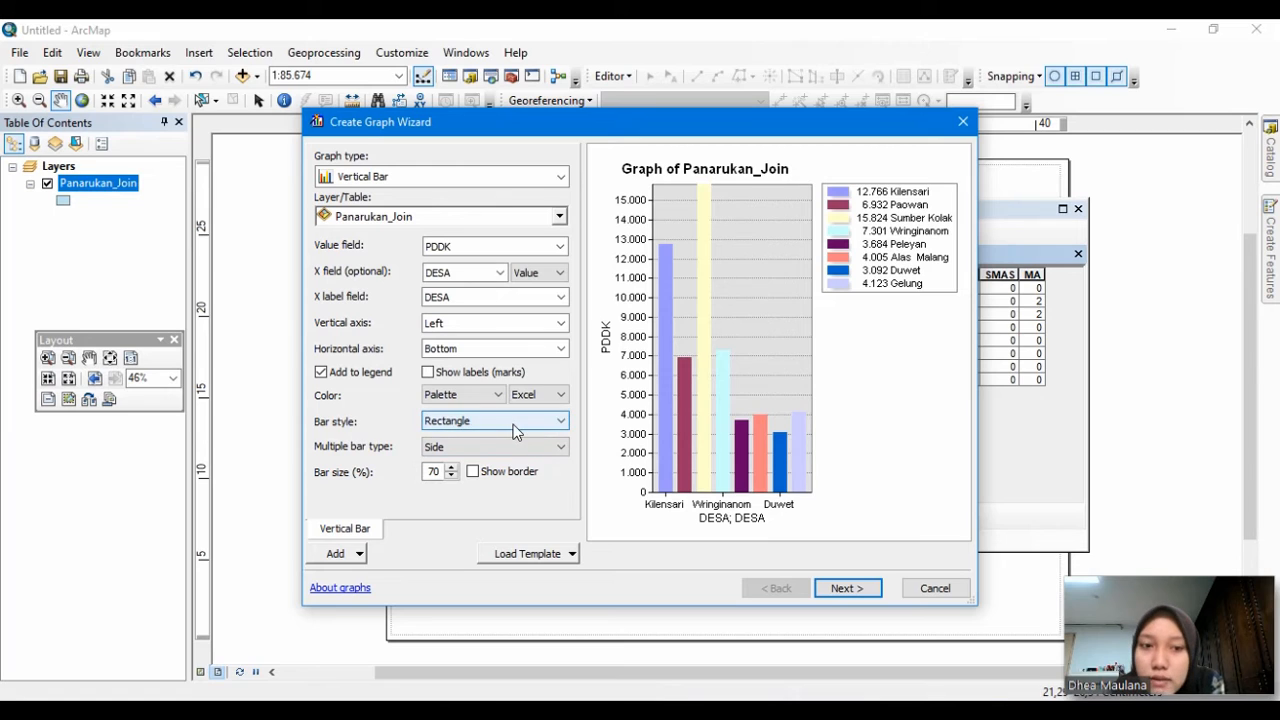
Step: Try the Pyramid, Ellipse and Arrow bar styles and return the bars to Rectangle
left_click(509, 421)
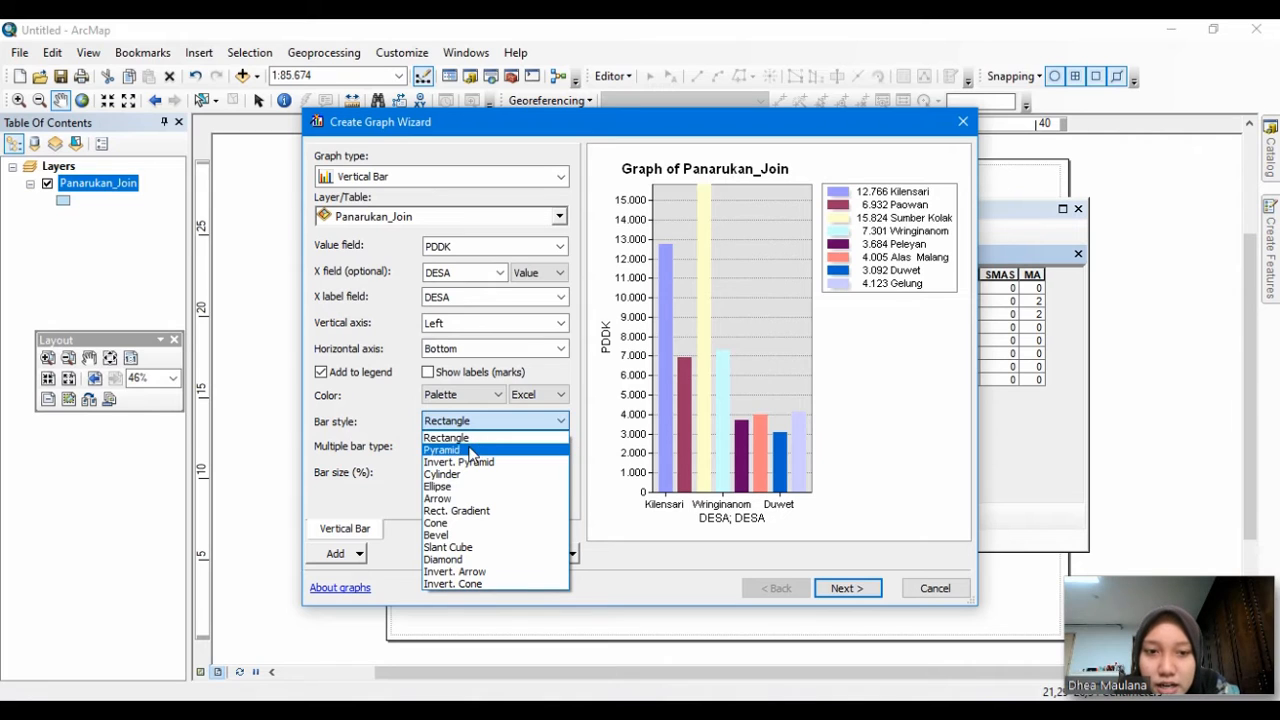
left_click(479, 450)
left_click(512, 421)
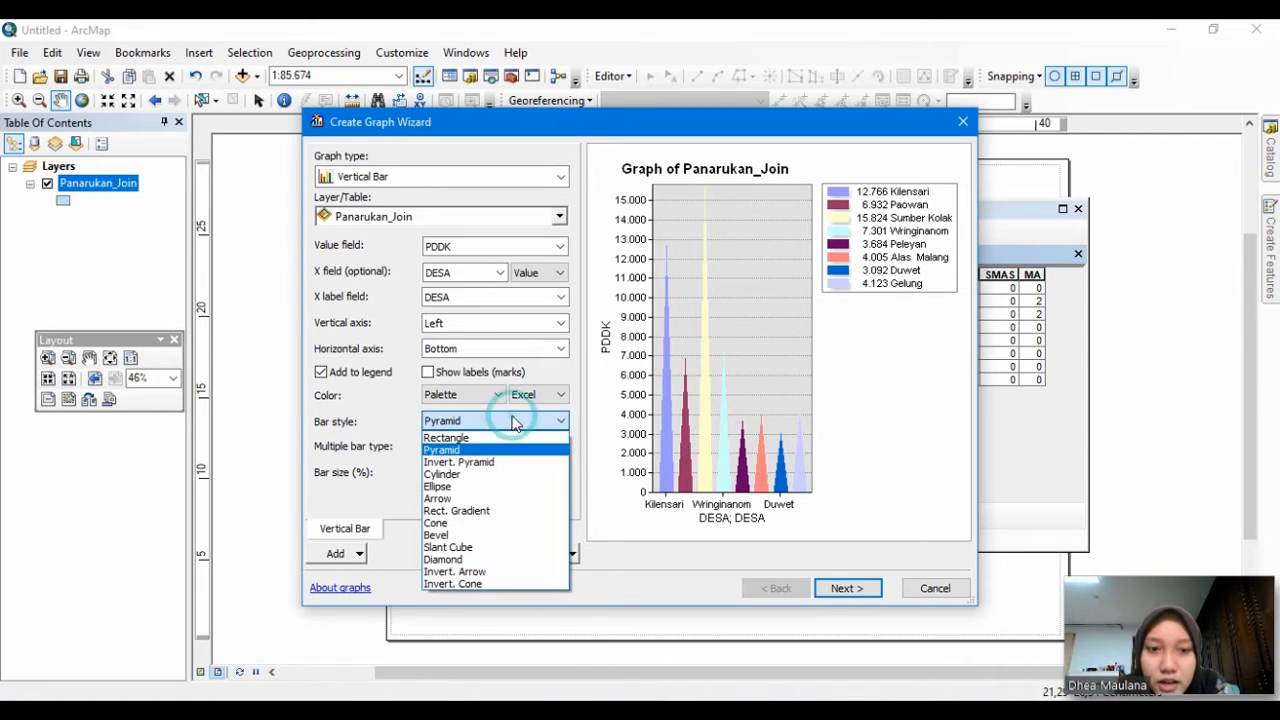
left_click(482, 488)
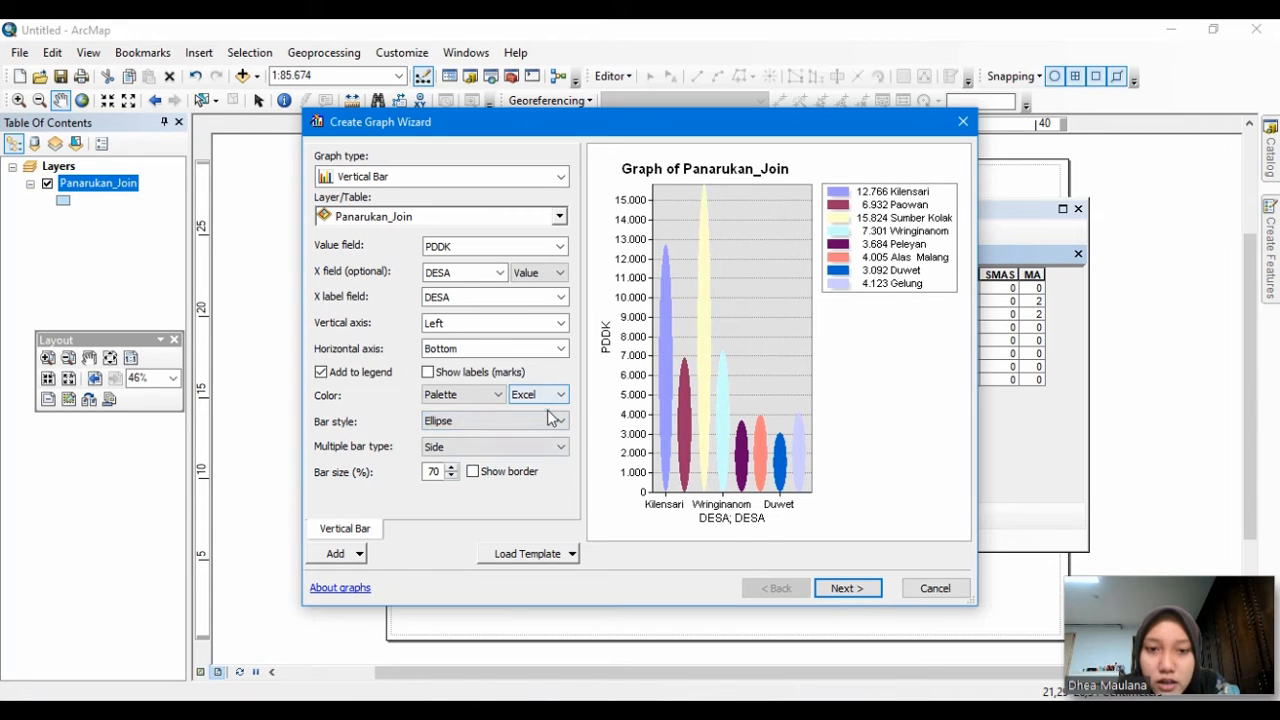
left_click(554, 420)
left_click(451, 498)
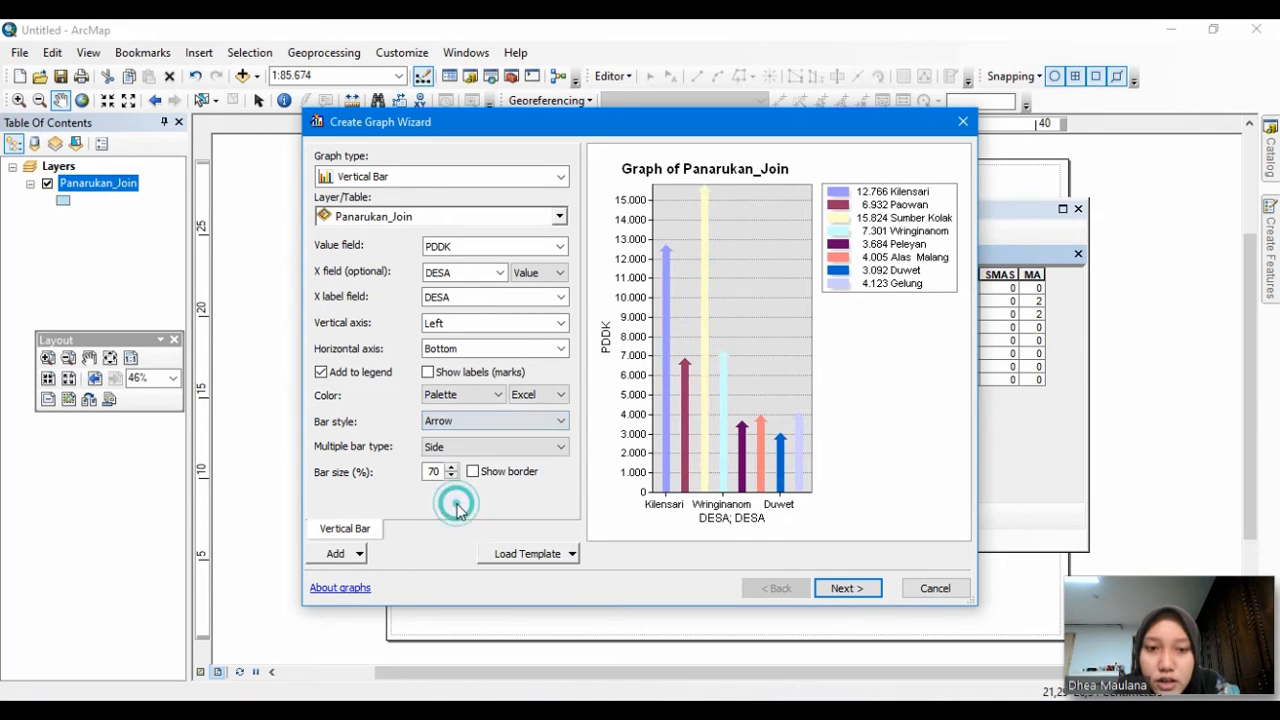
left_click(554, 420)
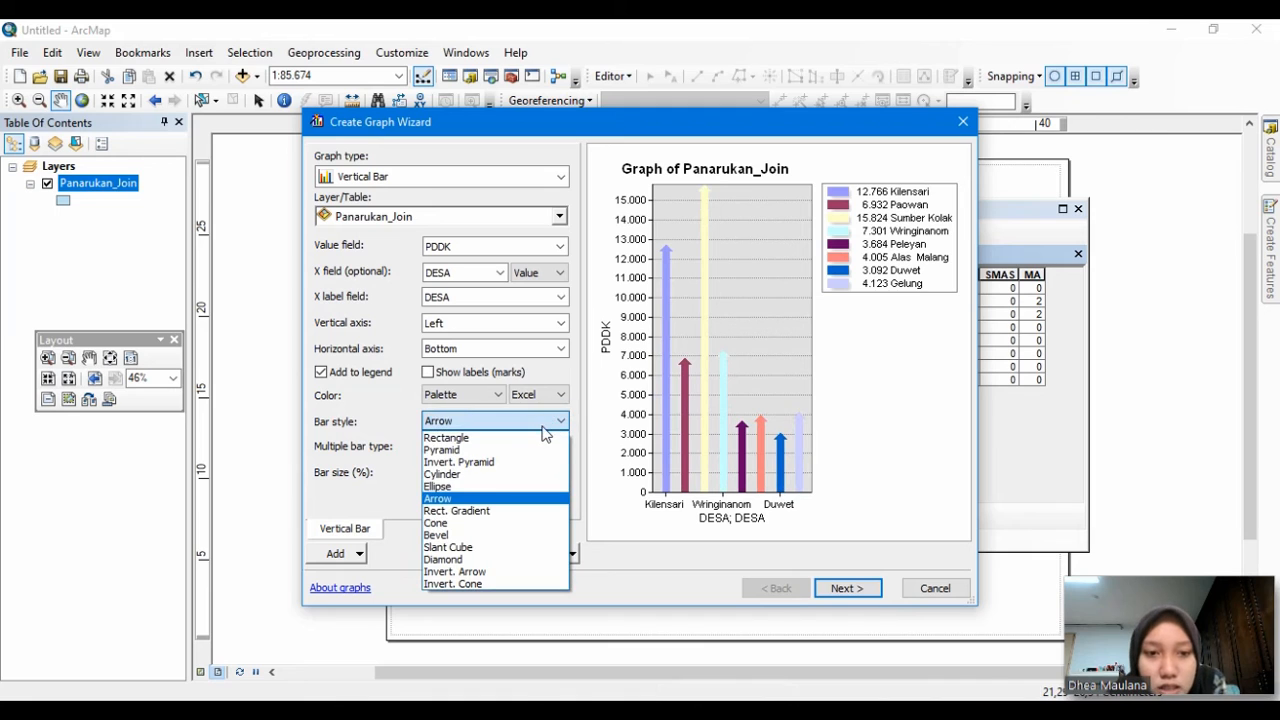
left_click(519, 439)
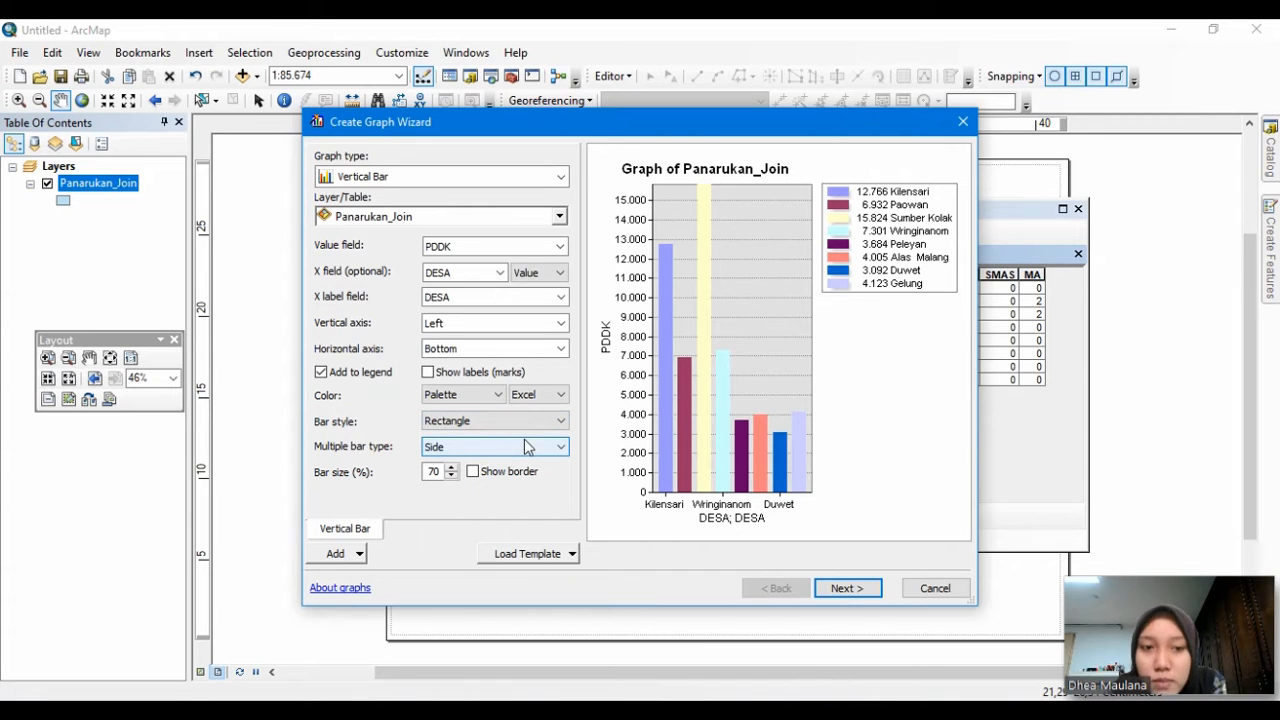
Step: Set the multiple bar type to None, and try the bars with a border before turning the border off again
left_click(527, 446)
left_click(464, 464)
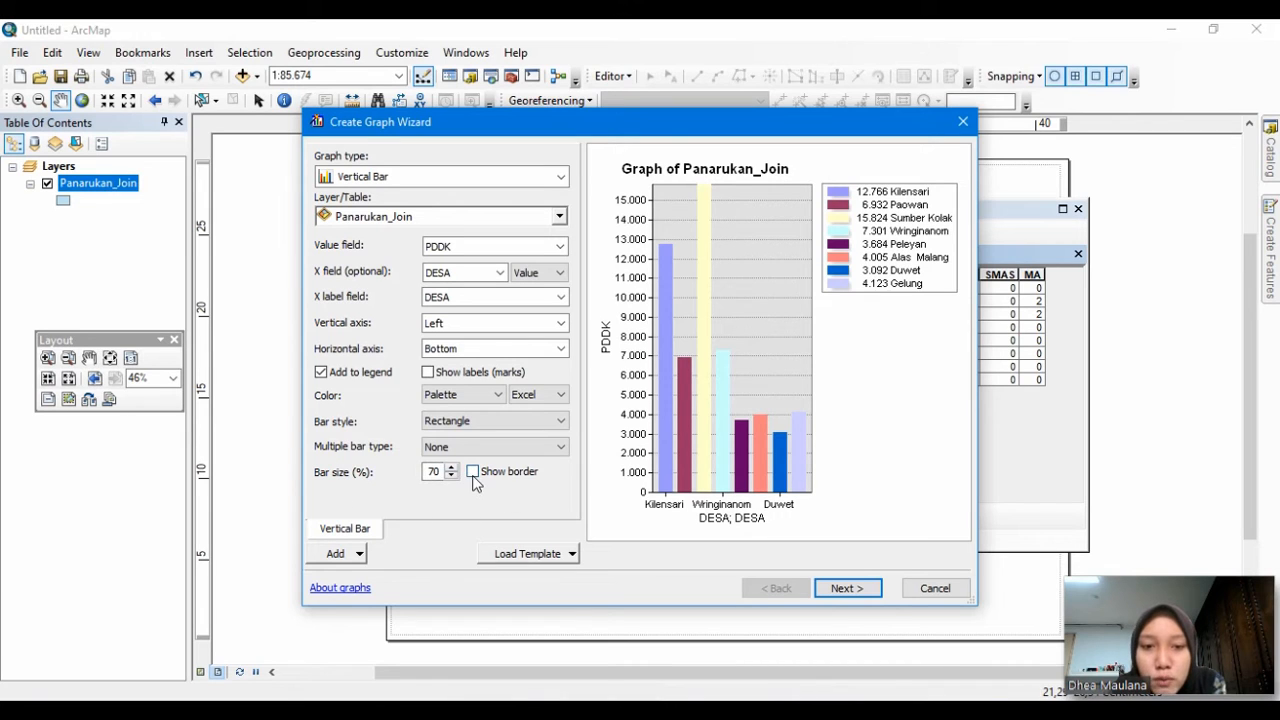
left_click(474, 480)
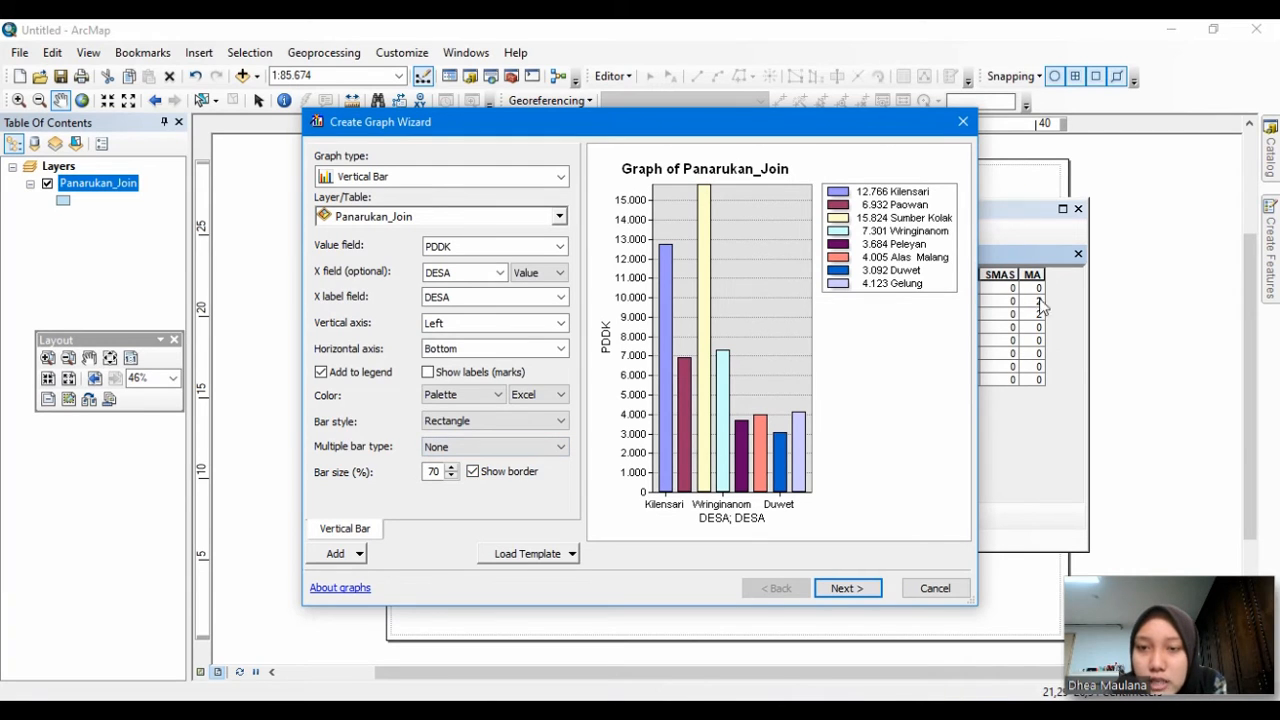
left_click(474, 475)
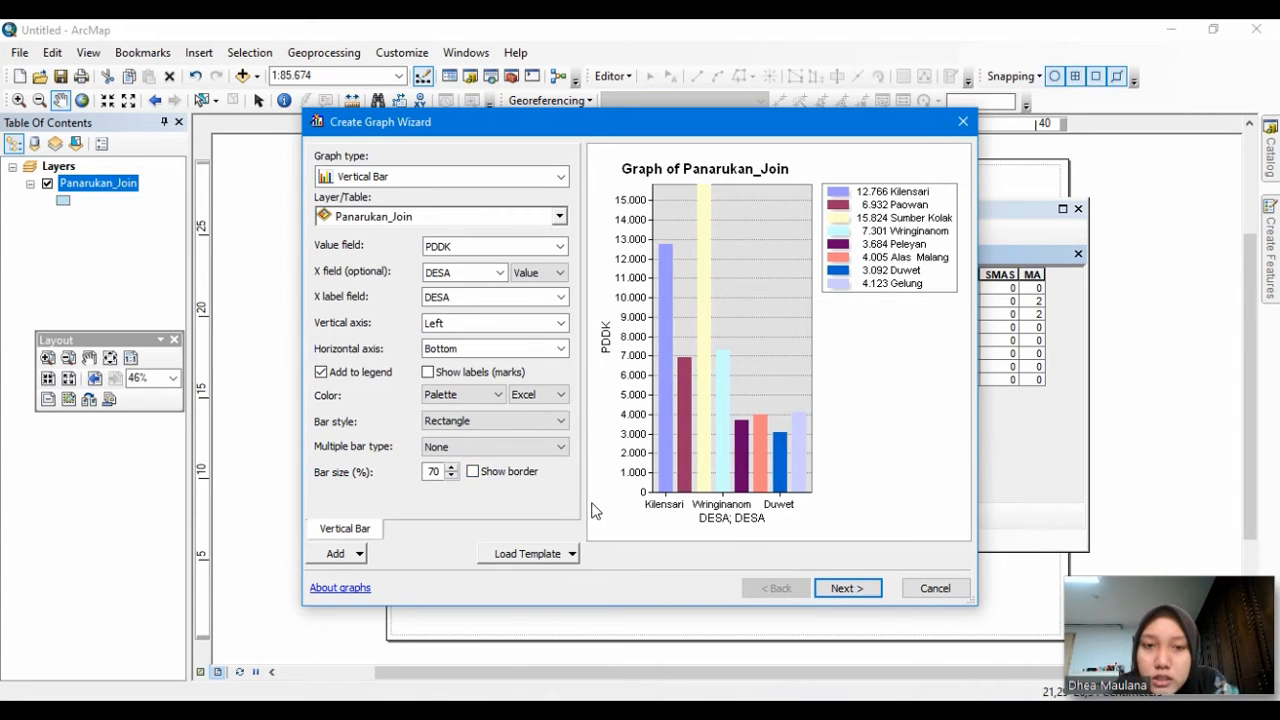
Step: Continue to the general graph properties and set the graph title to "Jumlah Penduduk Kec.Panarukan"
left_click(867, 591)
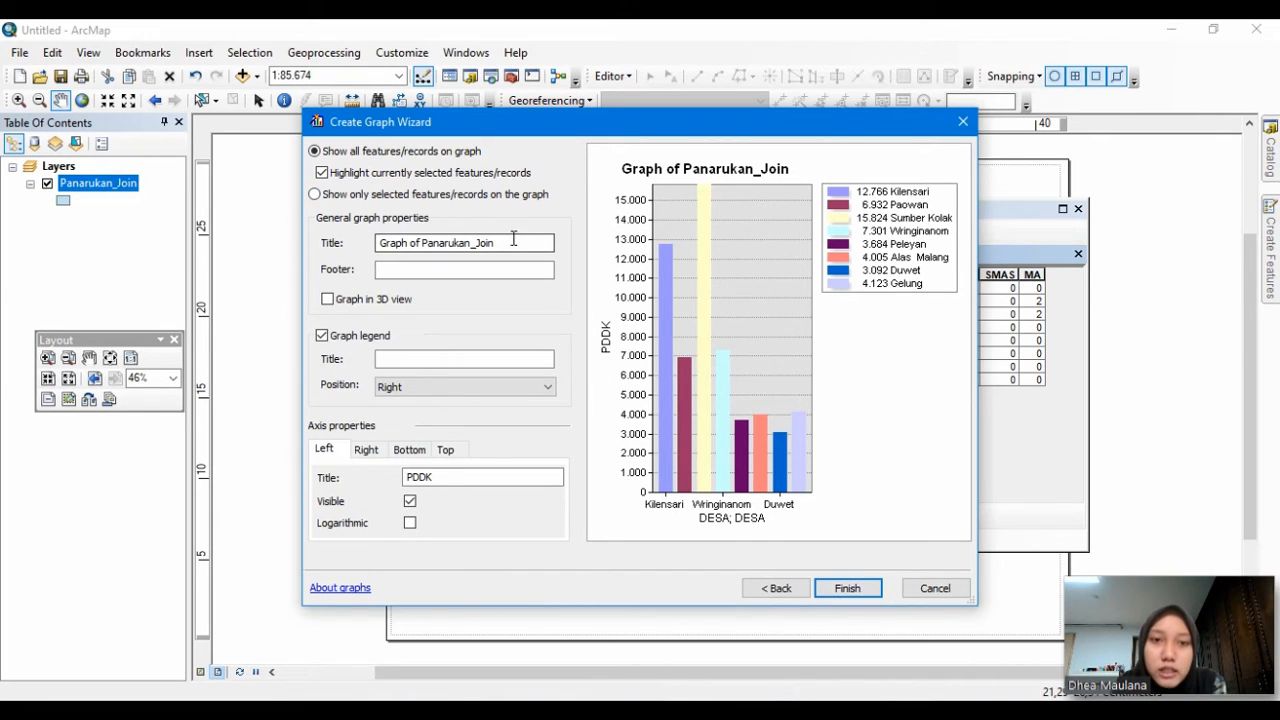
left_click_drag(516, 240, 366, 246)
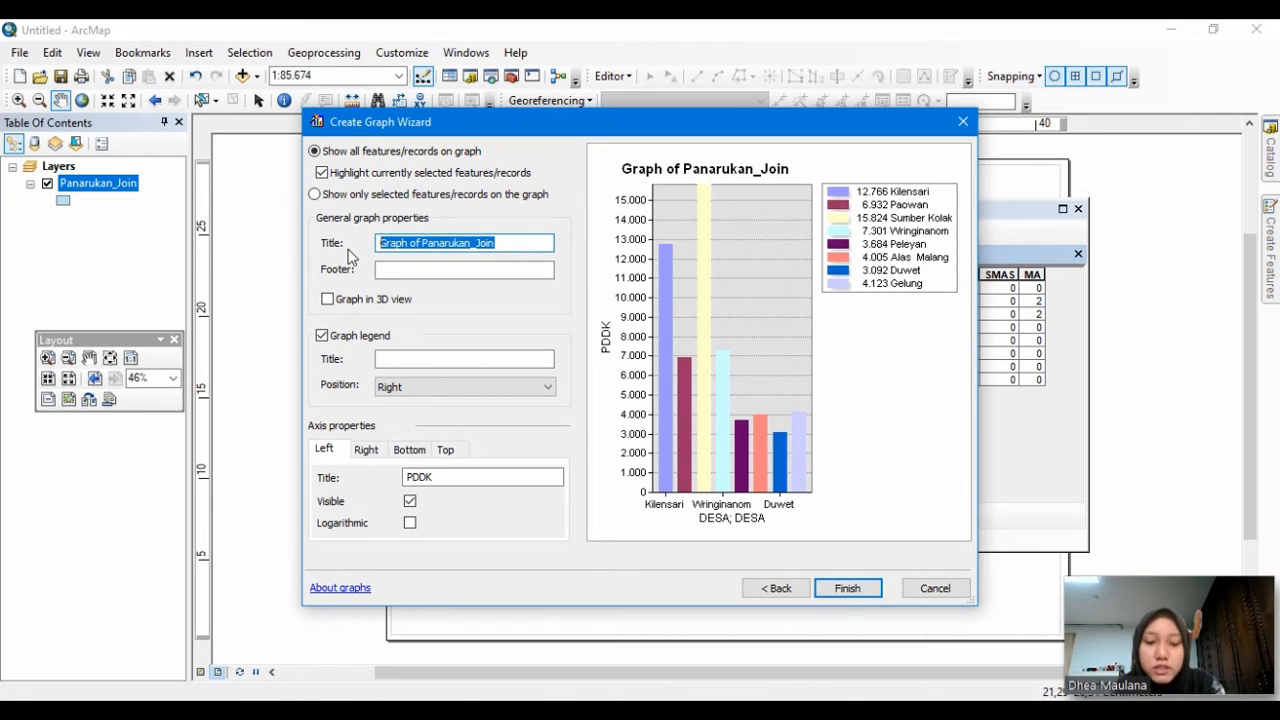
type("Kum")
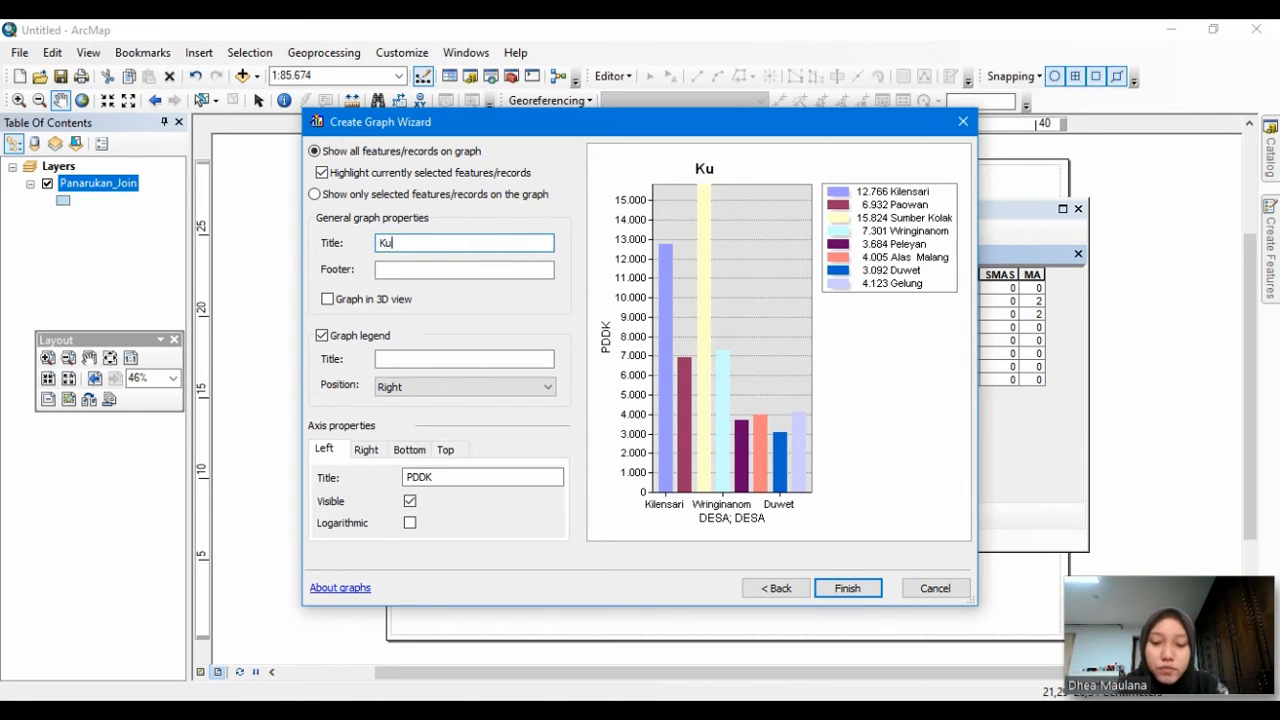
key("BackSpace")
key("BackSpace")
key("BackSpace")
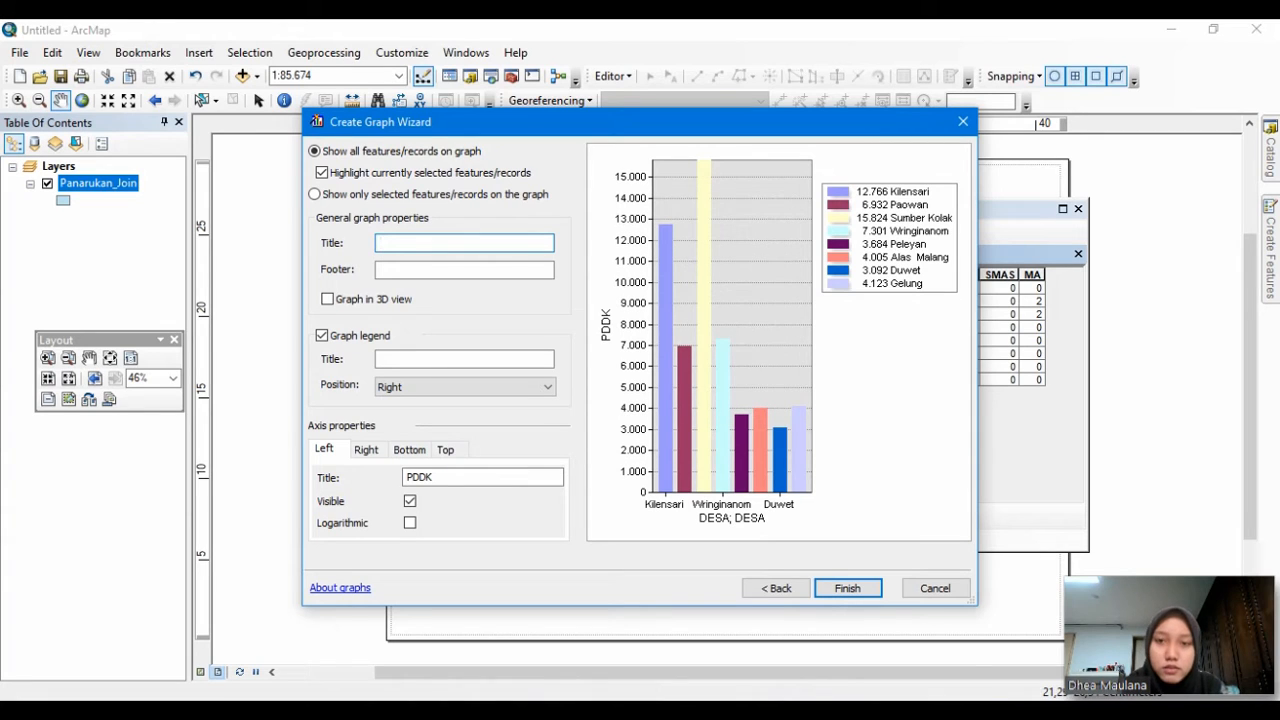
type("Jumlah P")
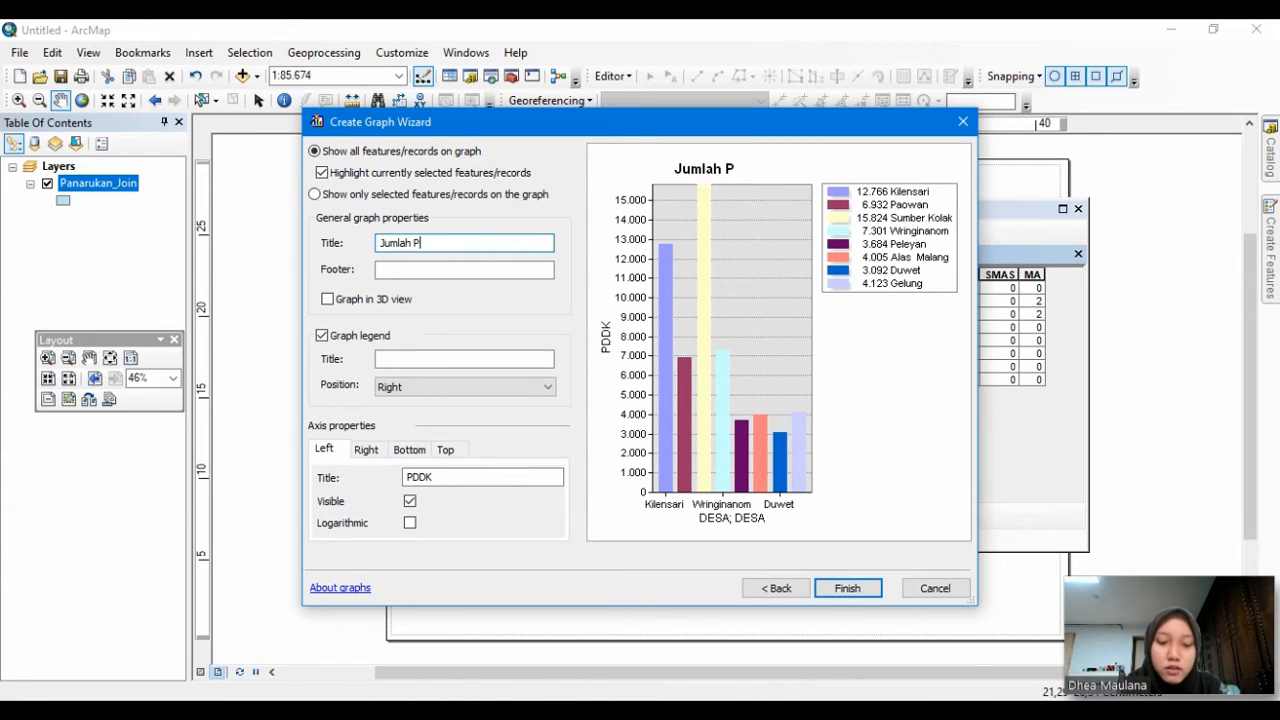
type("enduduk")
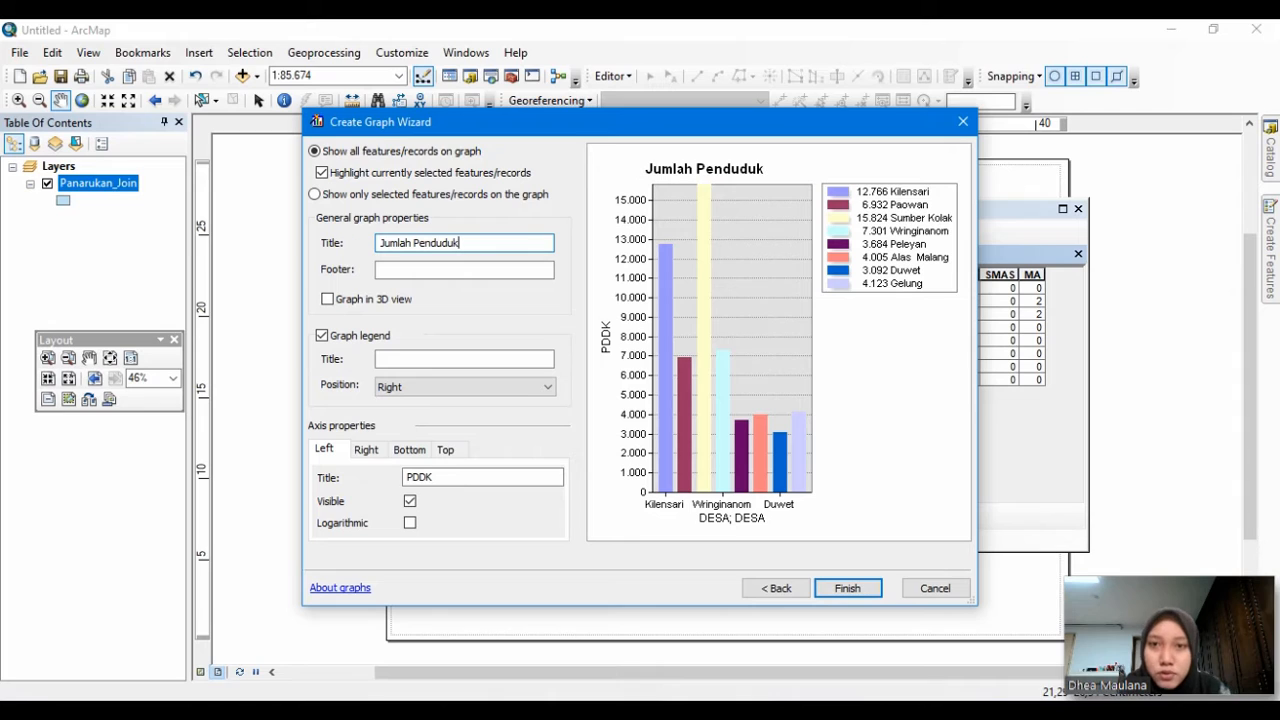
type(" Kec")
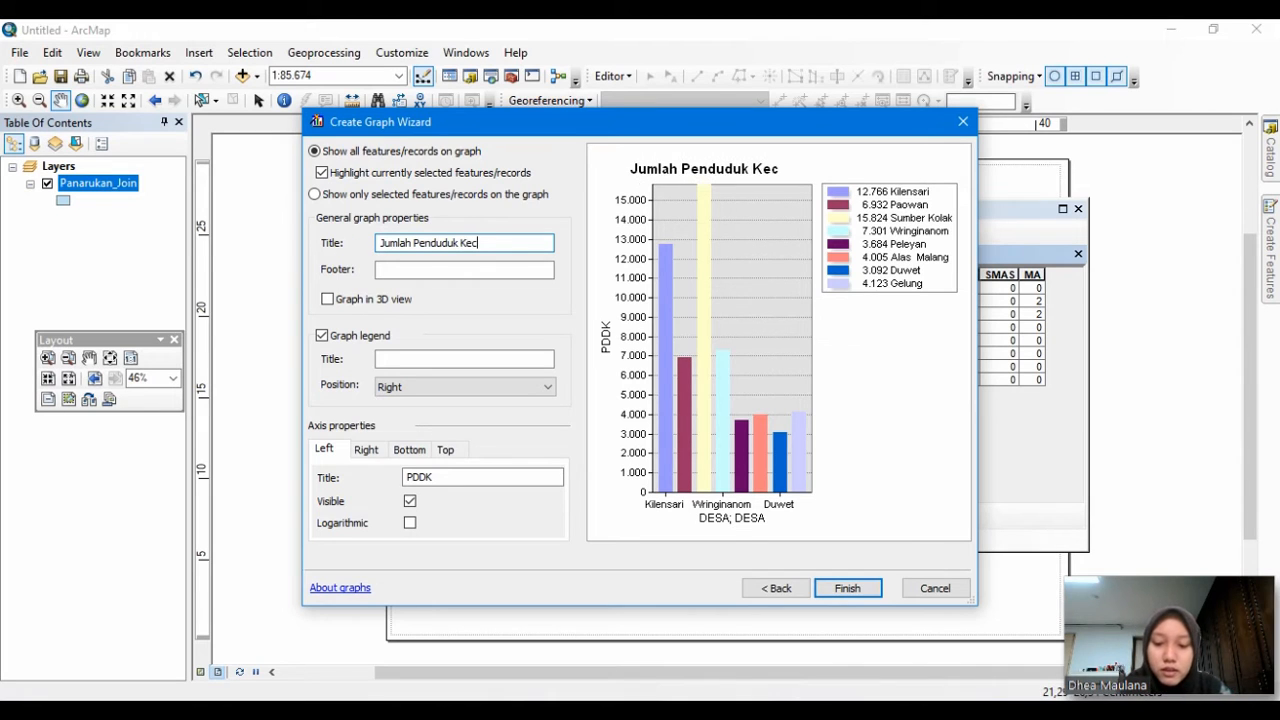
type(".Pana")
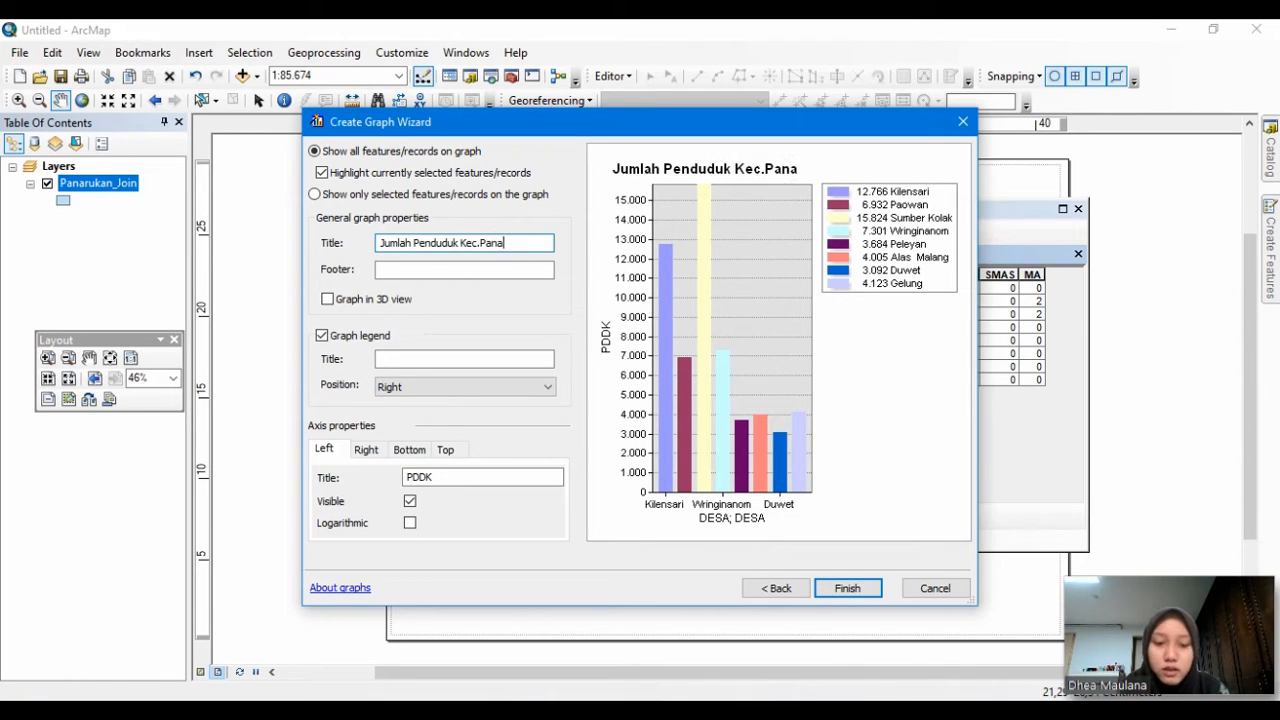
type("rukan")
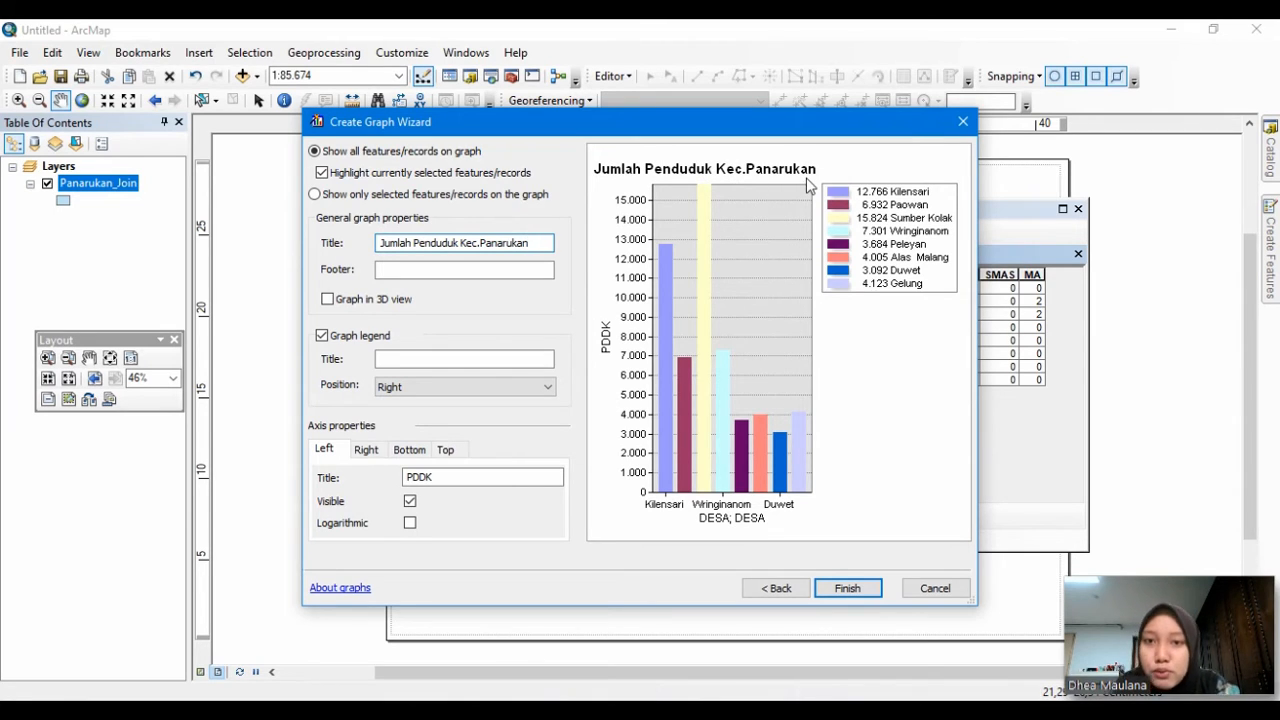
Step: Set the graph footer to "Sumber : Kecamatan Panarukan Dalam Angka 2020" and display the graph in 3D view
left_click(465, 272)
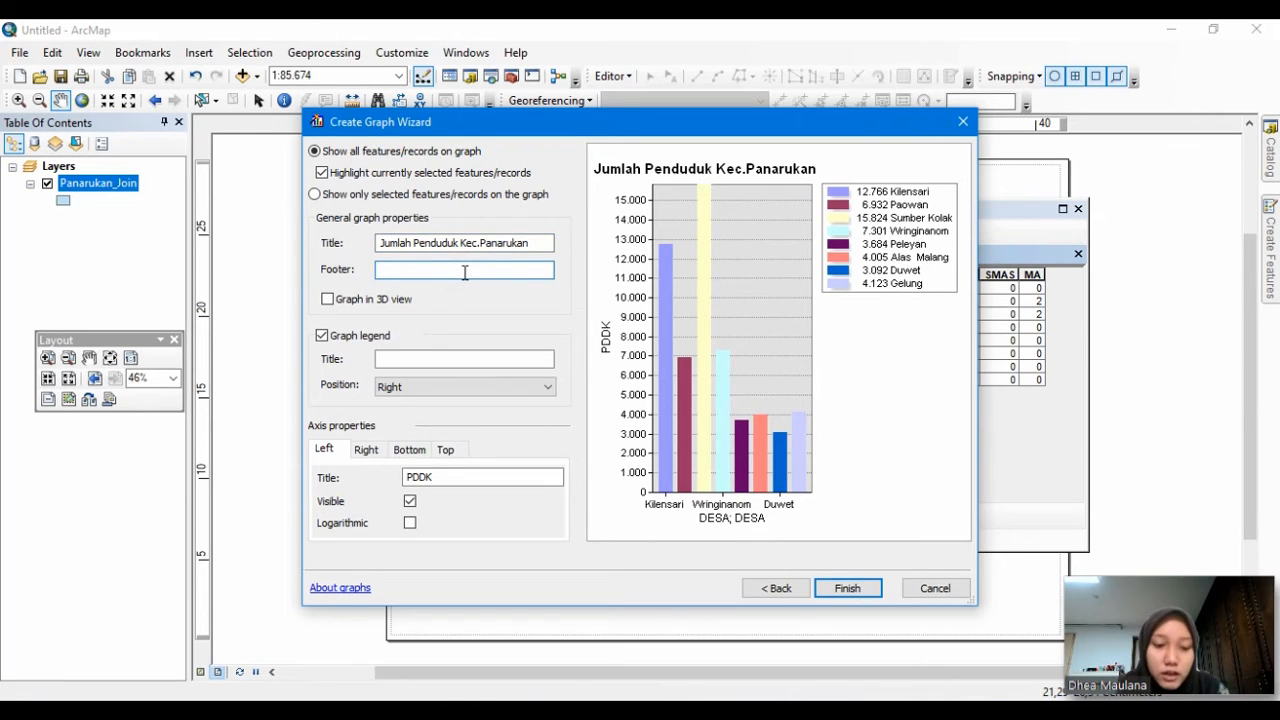
type("Sumber : Kecamatan Panaruka")
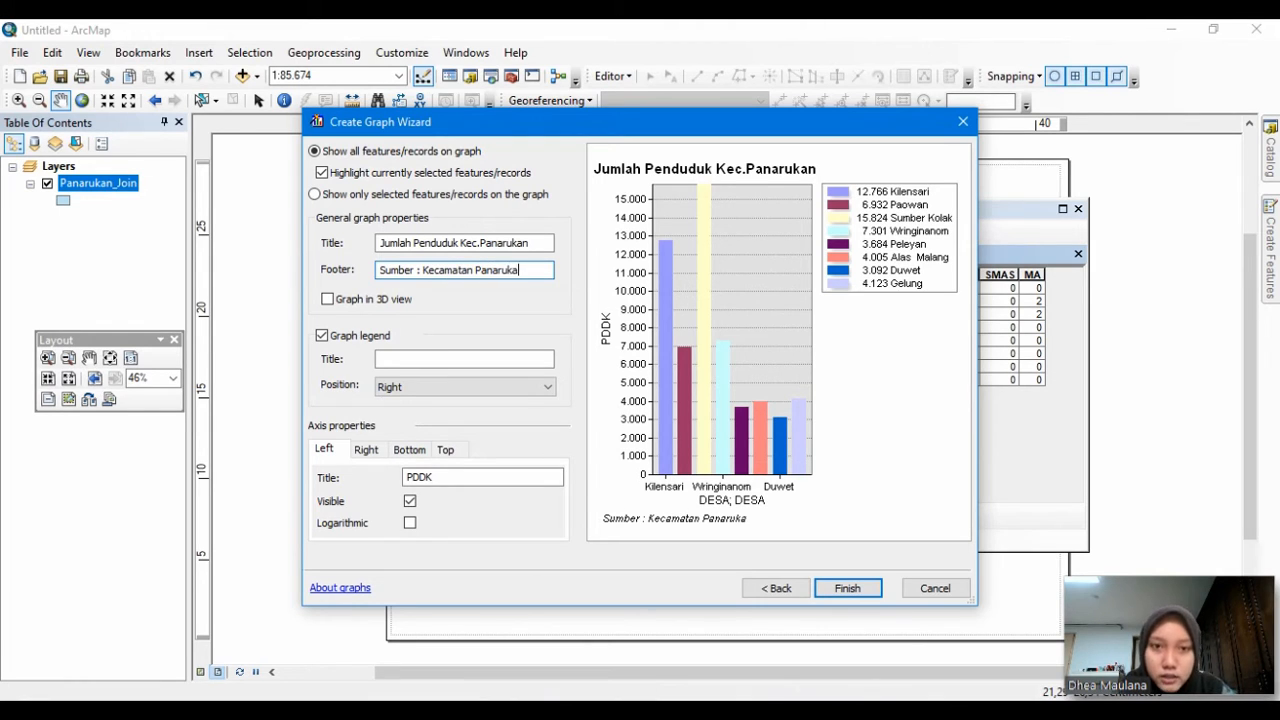
type("n Dalam ")
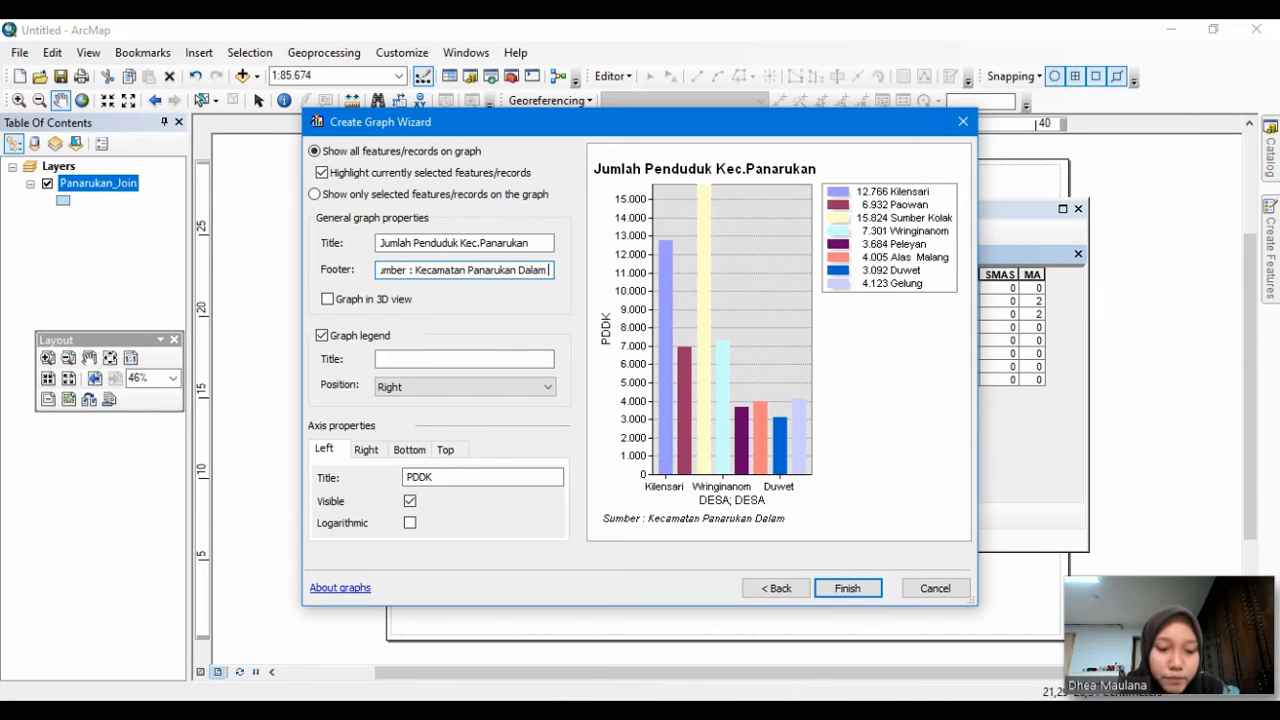
type("Angka")
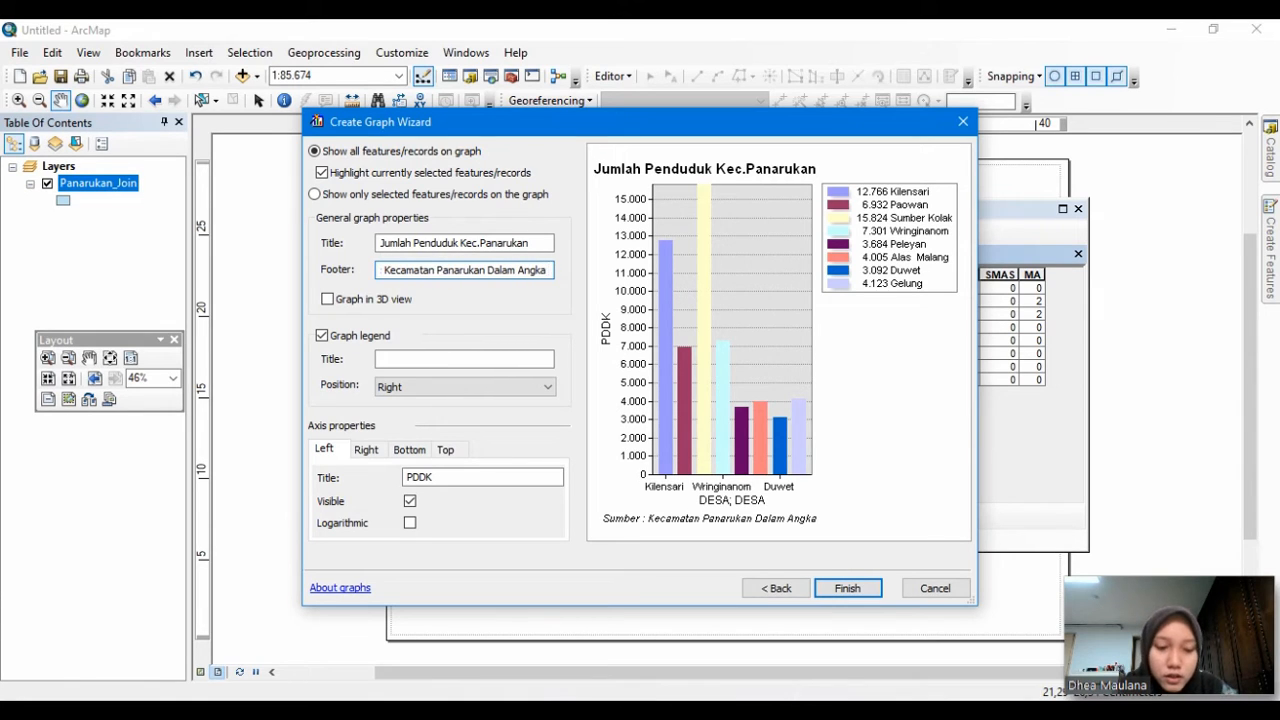
type(" 2020")
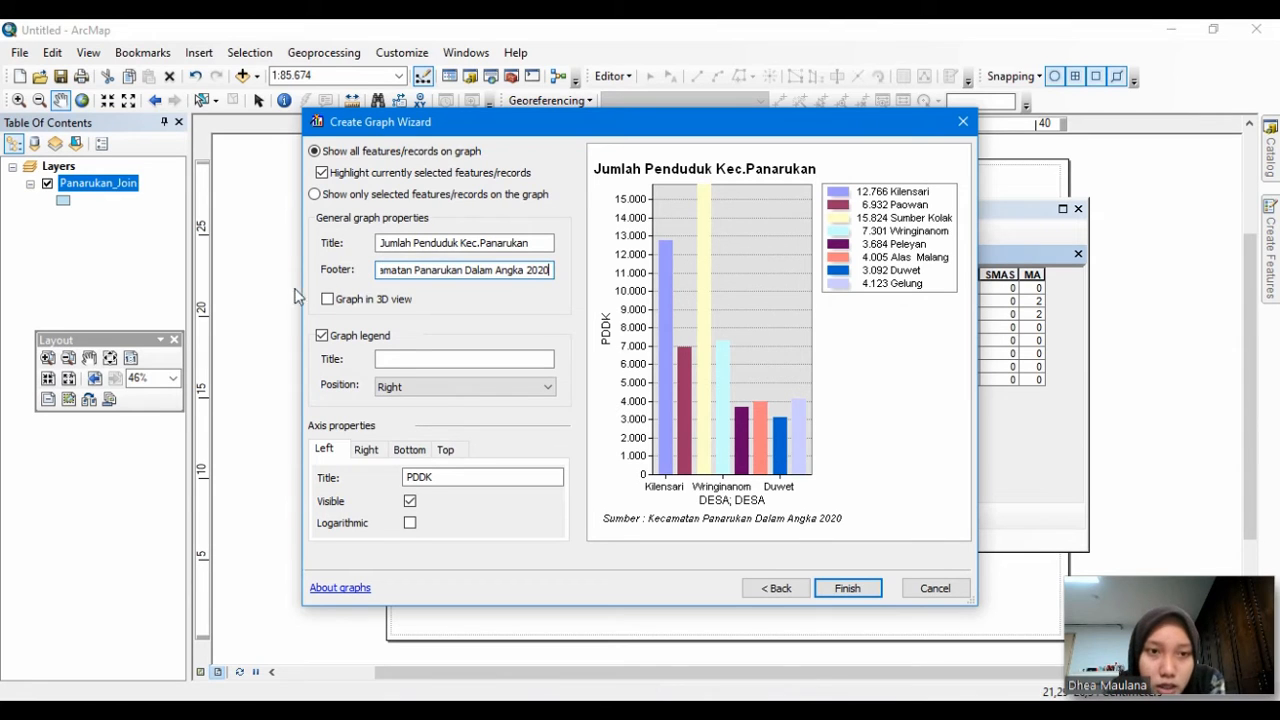
left_click(329, 300)
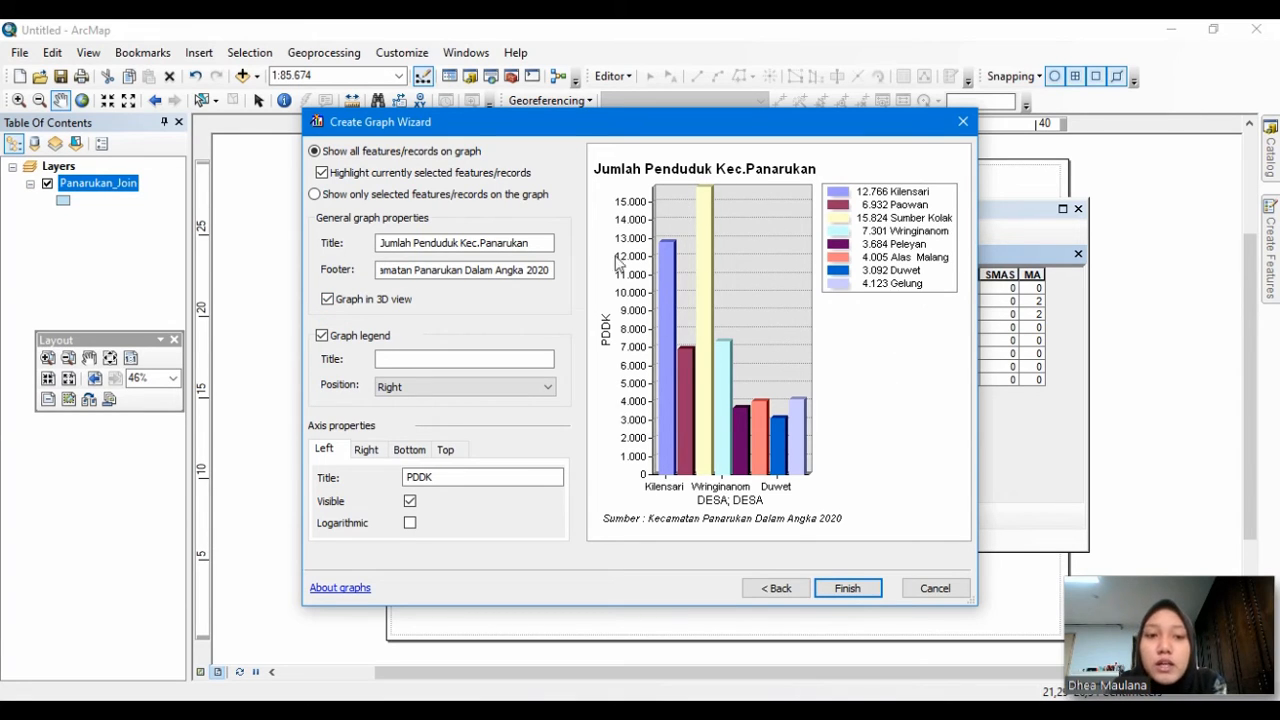
Step: Try the graph legend at the Top position and return it to Right
left_click(378, 358)
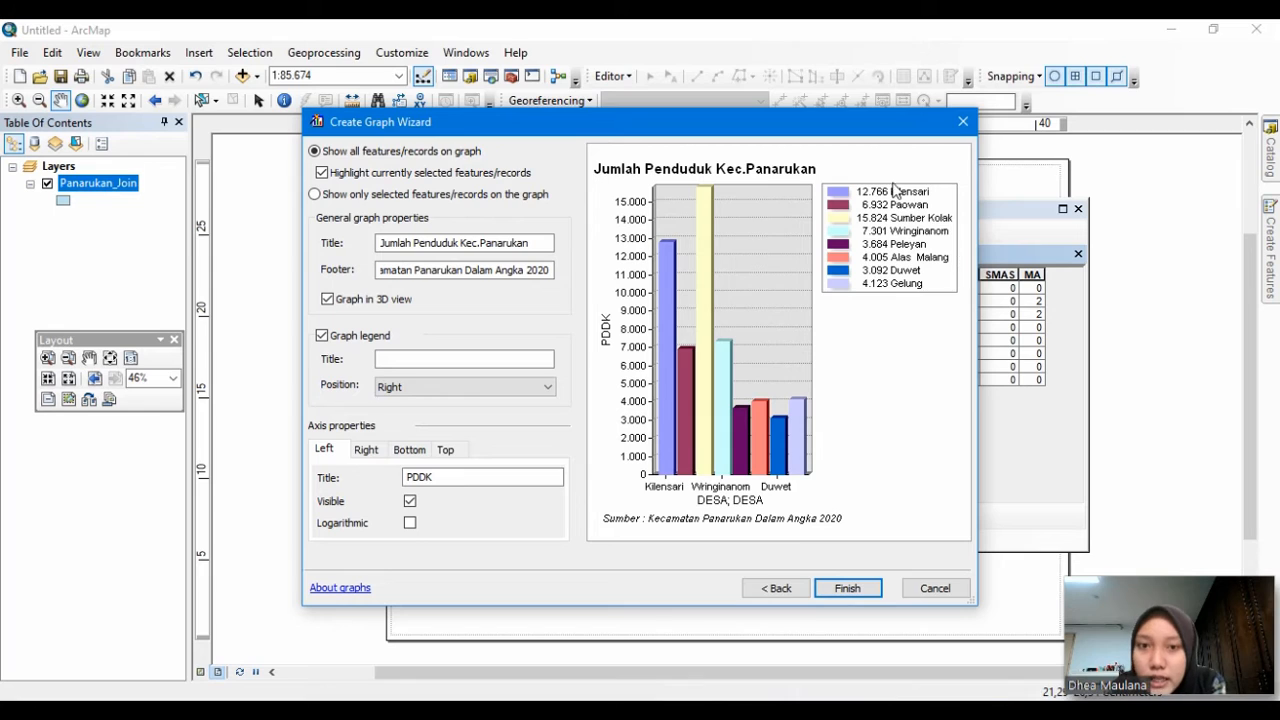
left_click(424, 396)
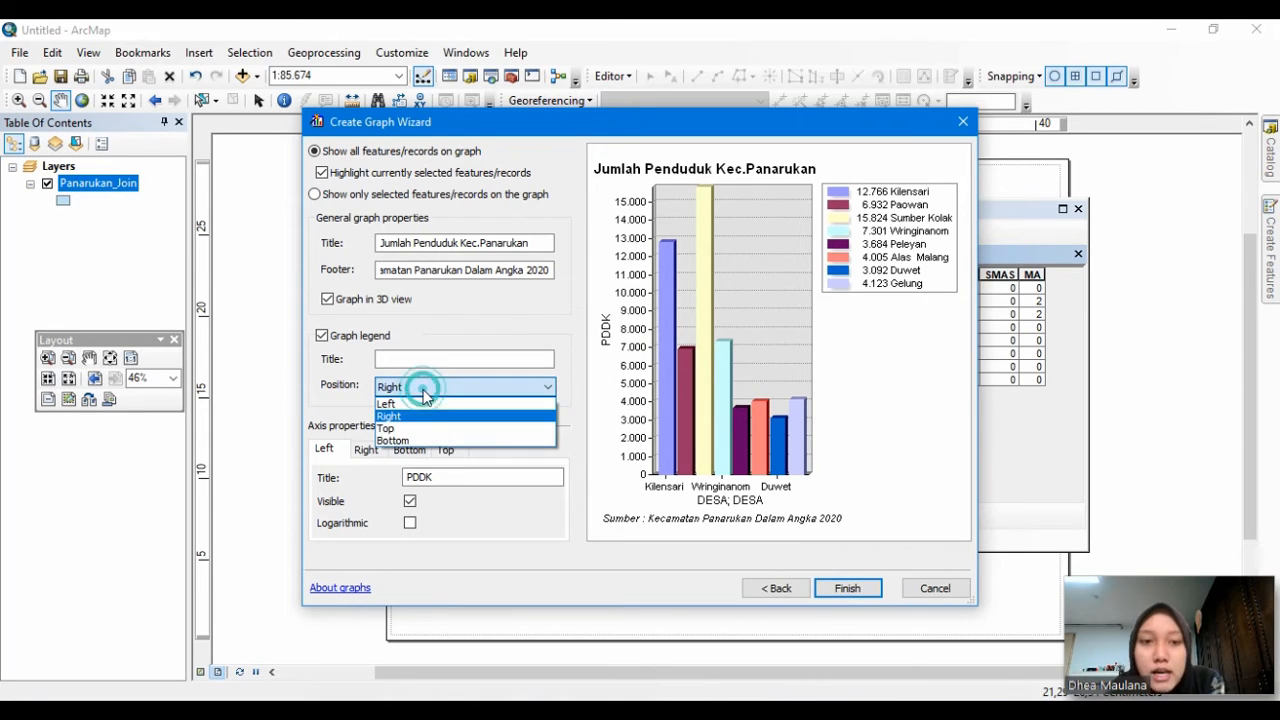
left_click(463, 429)
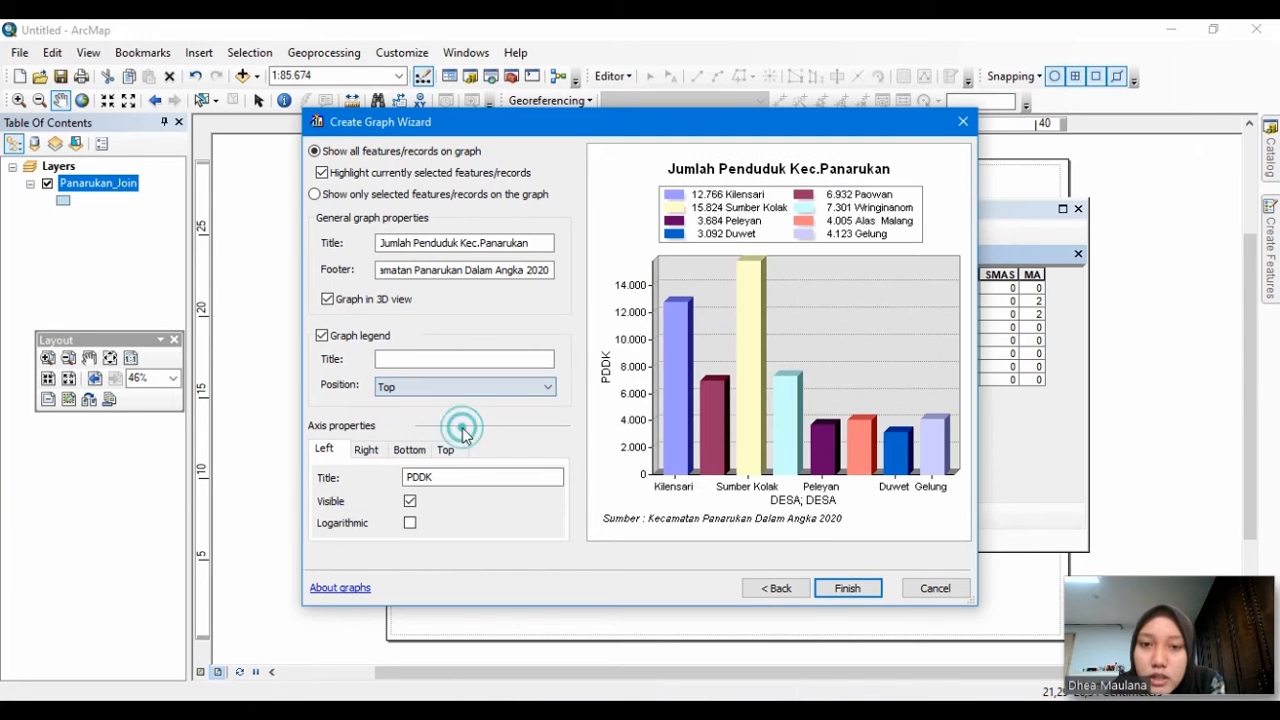
left_click(418, 387)
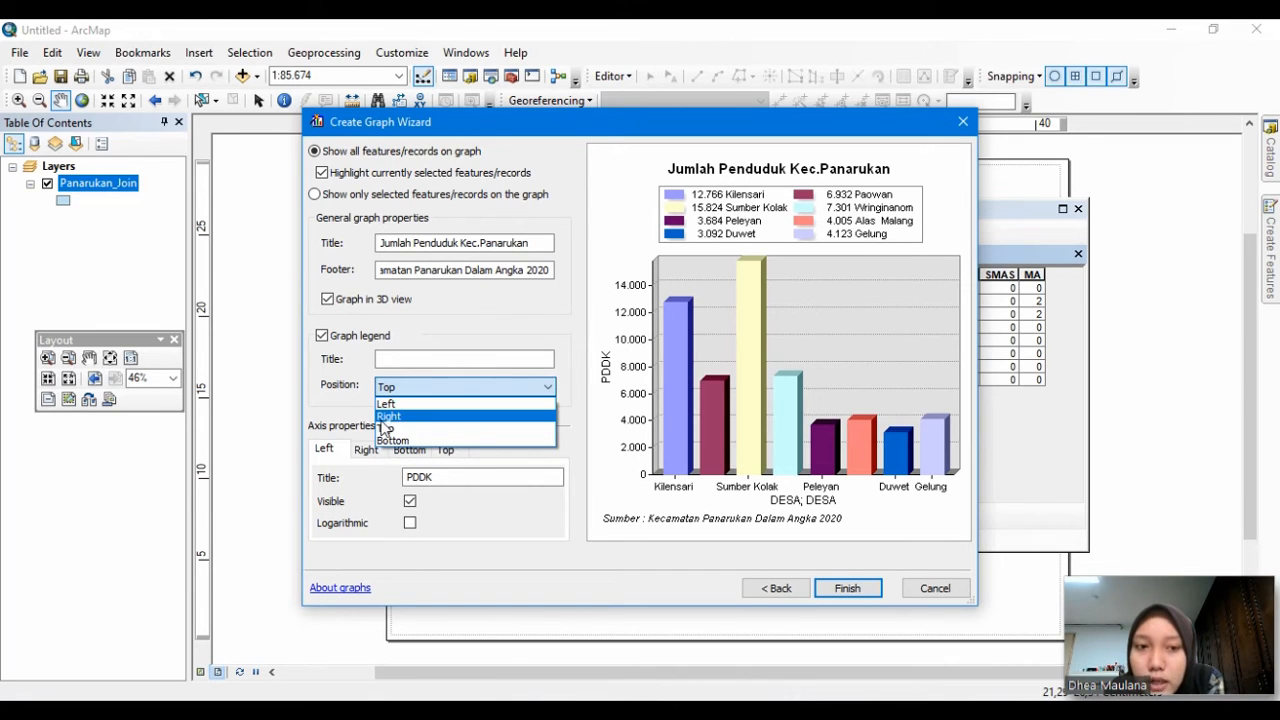
left_click(398, 418)
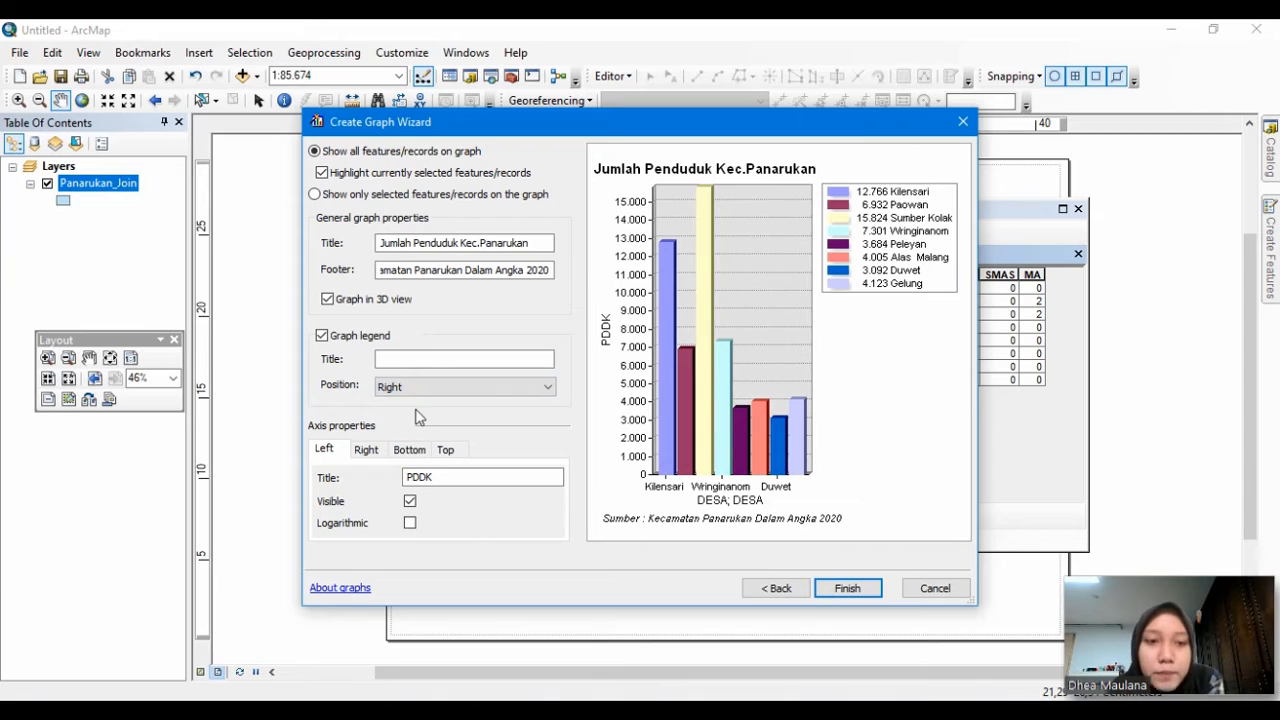
Step: Set the graph's bottom and top axis titles to "Desa" and finish creating the graph
left_click(366, 450)
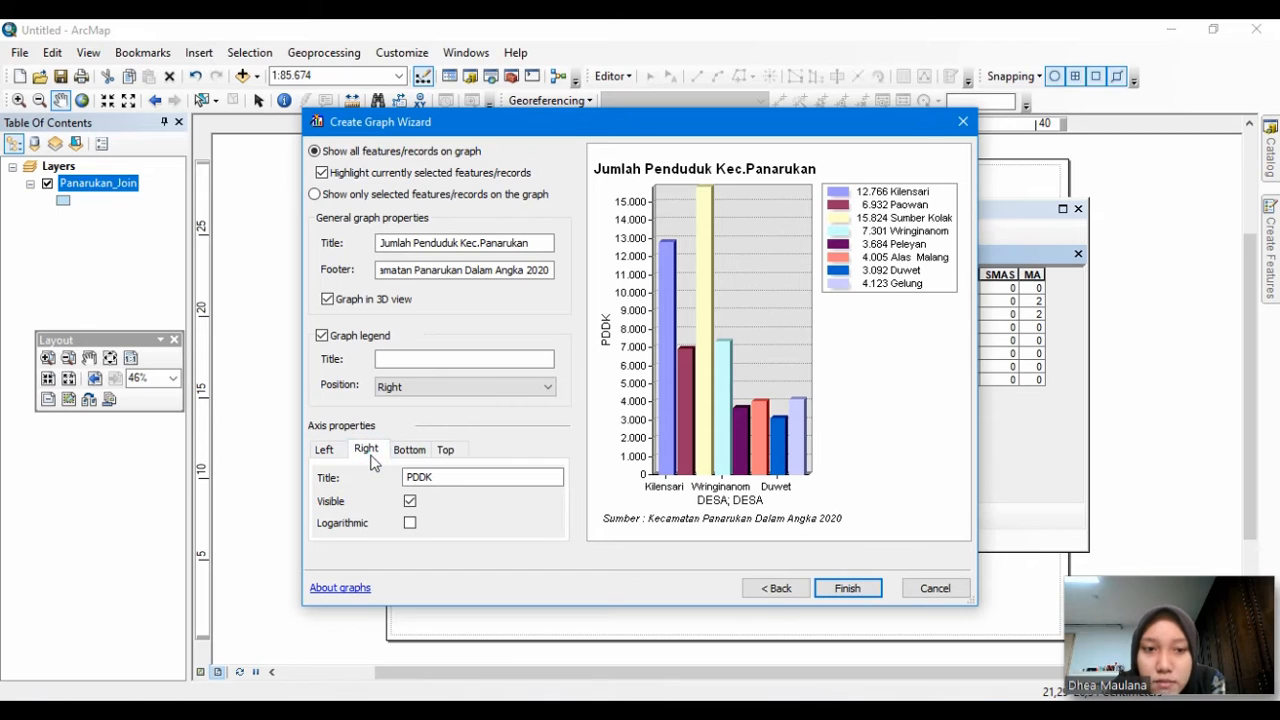
left_click(408, 450)
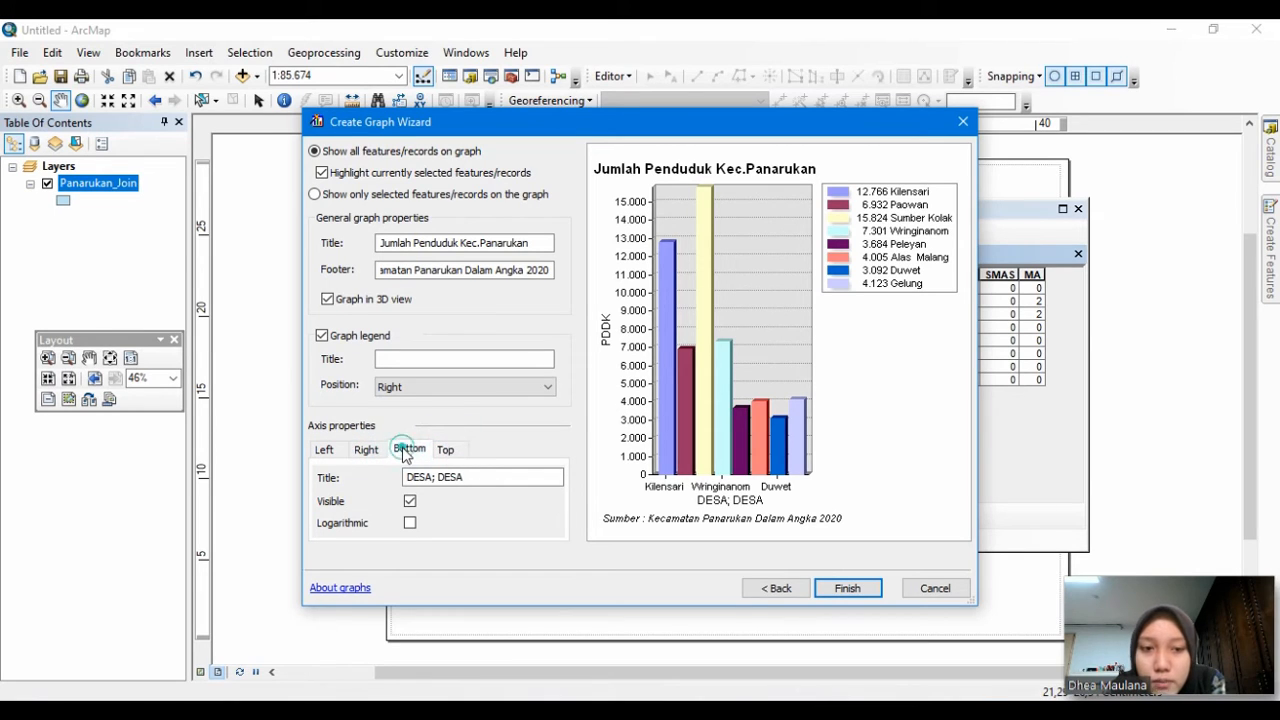
left_click_drag(497, 476, 451, 477)
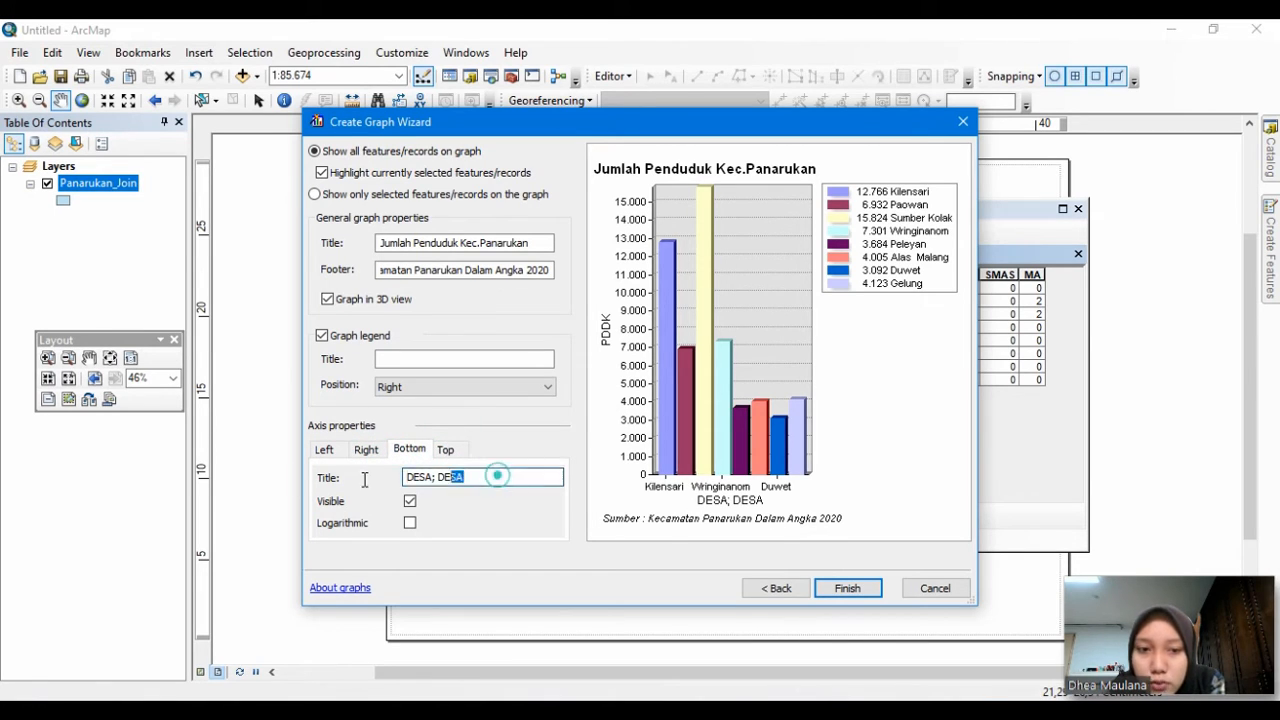
left_click_drag(364, 480, 295, 488)
type("Desa")
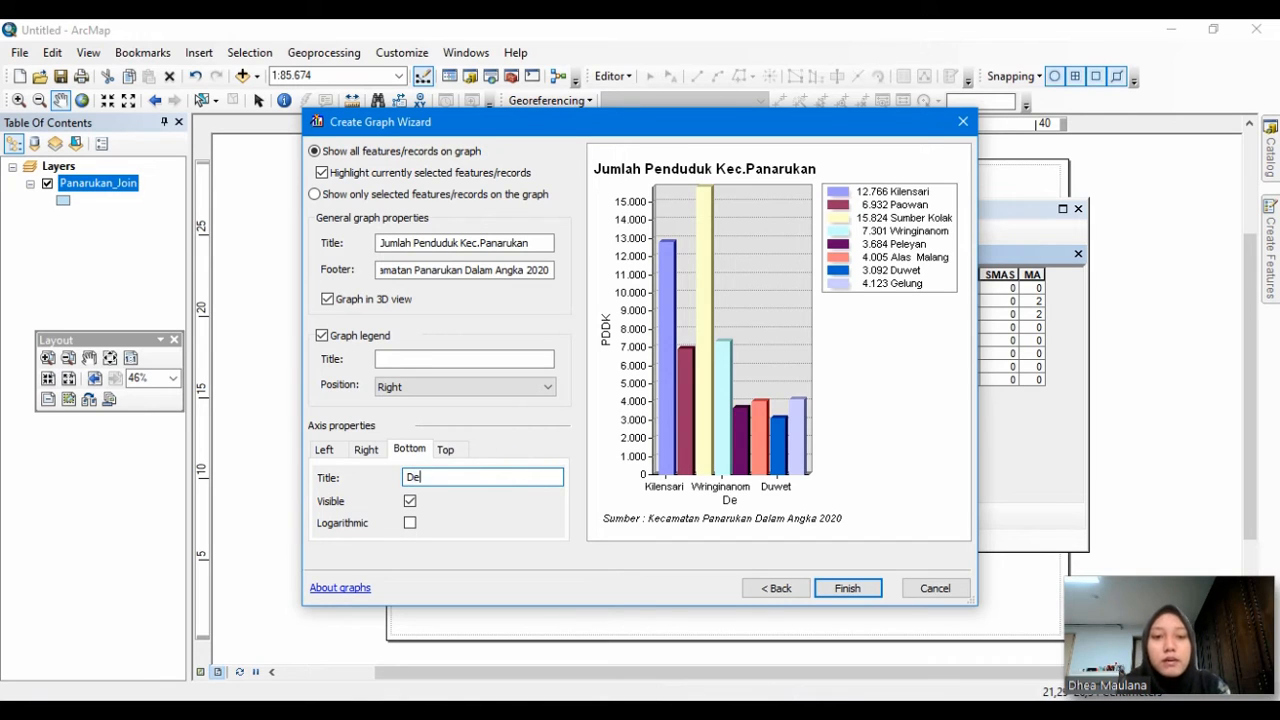
left_click(446, 449)
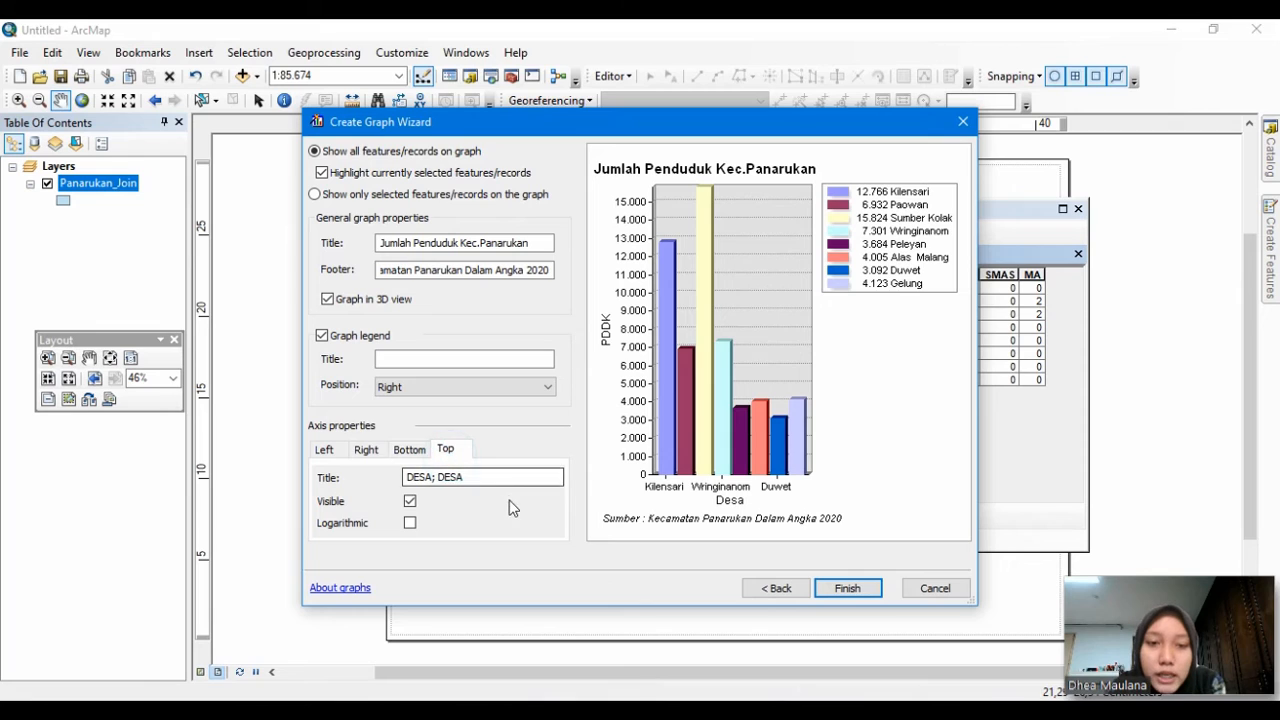
left_click_drag(505, 477, 345, 497)
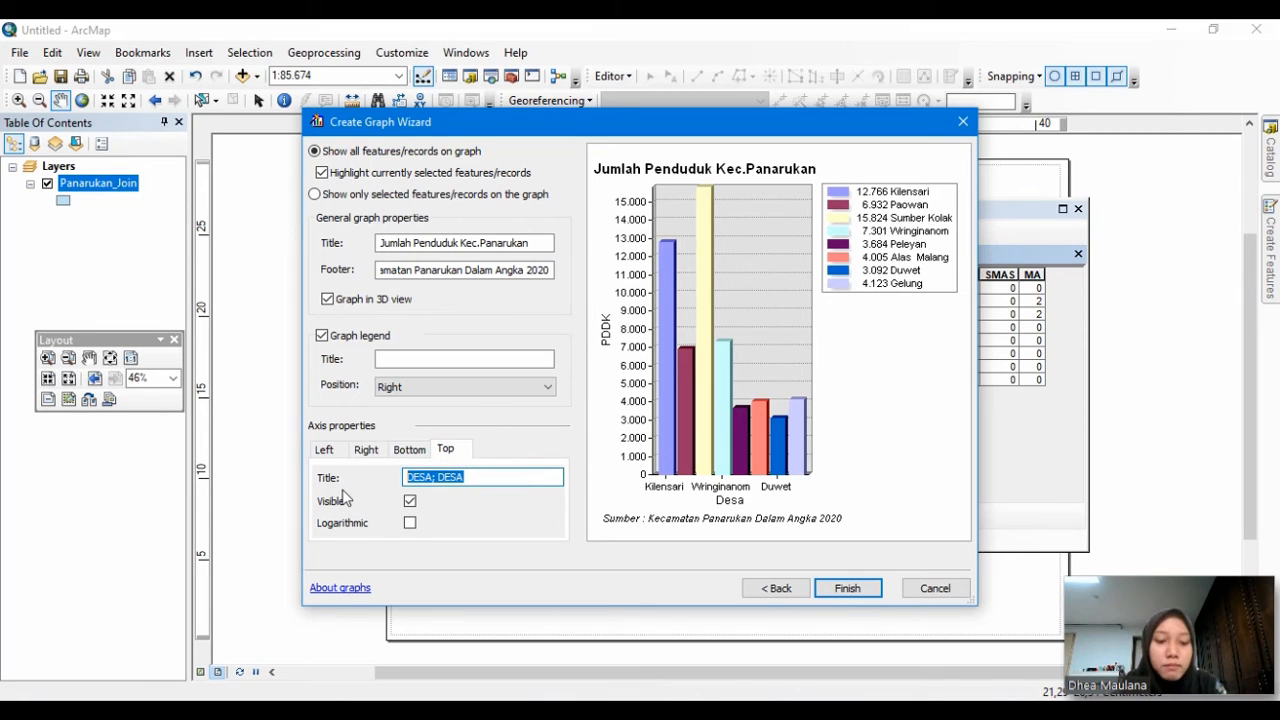
type("Desa")
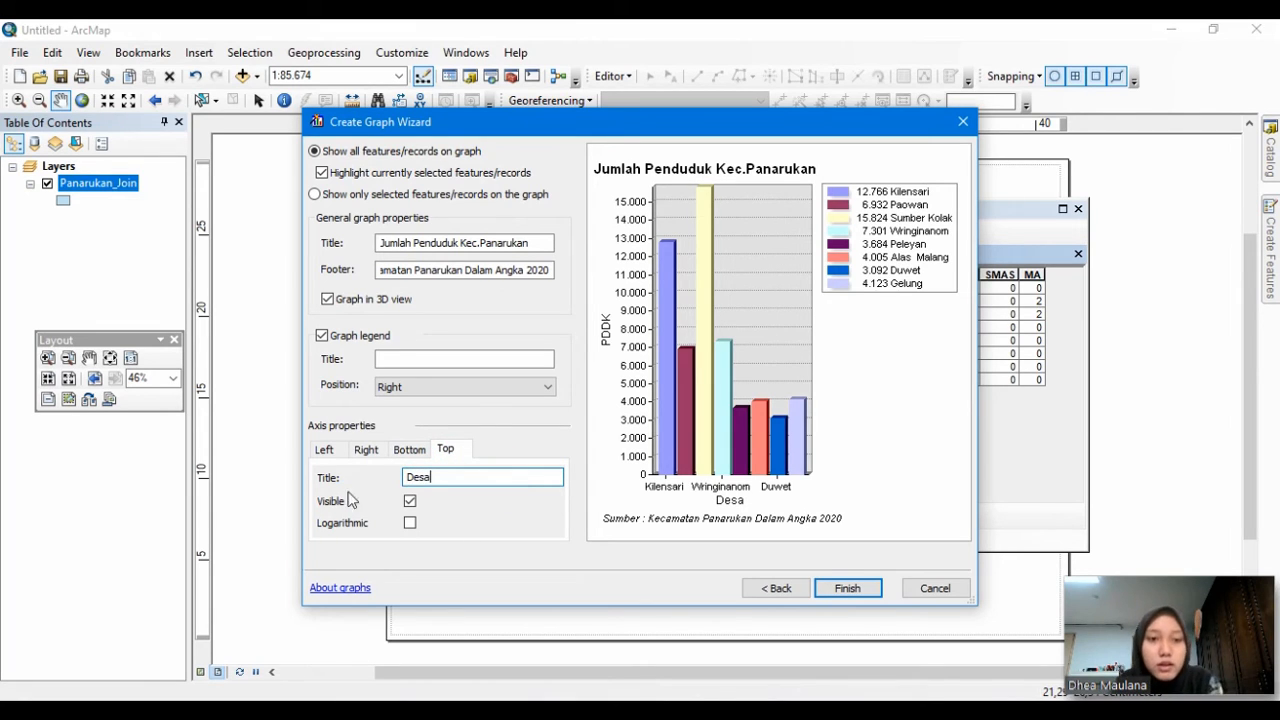
left_click(852, 594)
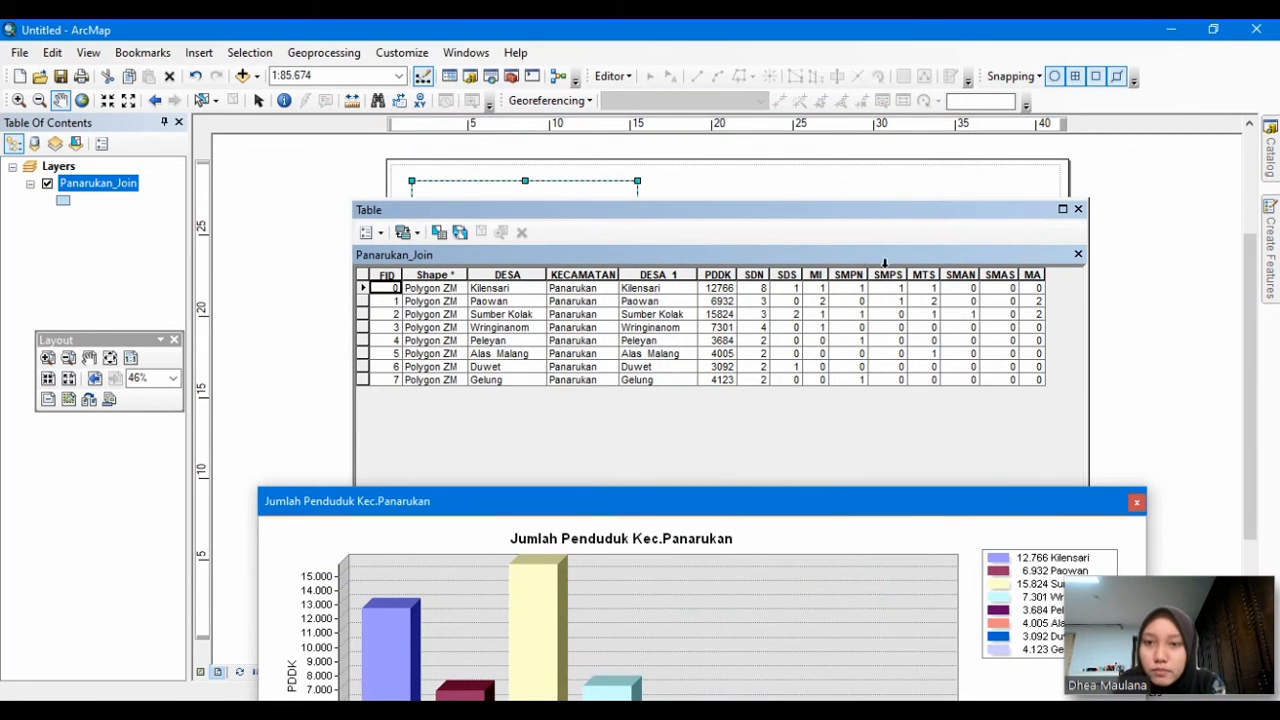
Step: Move the attribute table window out of the way and reposition the graph window so the whole graph shows
left_click(895, 215)
left_click_drag(897, 215, 564, 433)
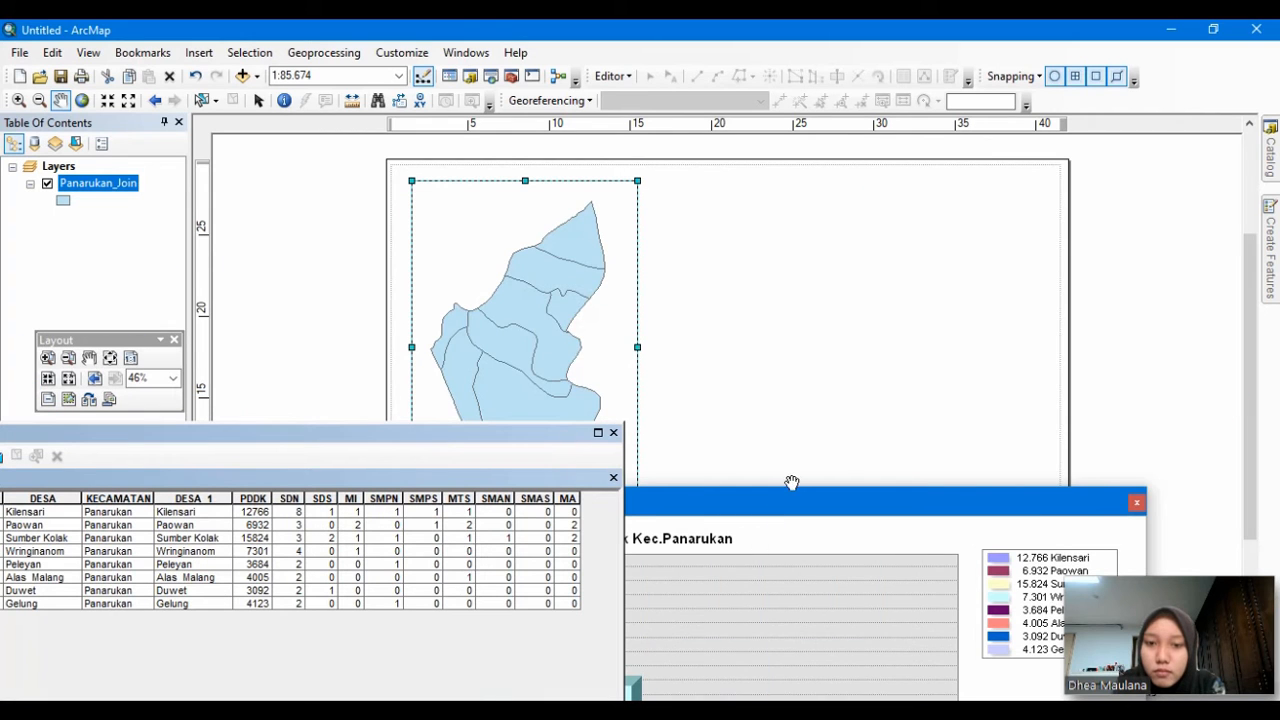
left_click_drag(789, 500, 841, 205)
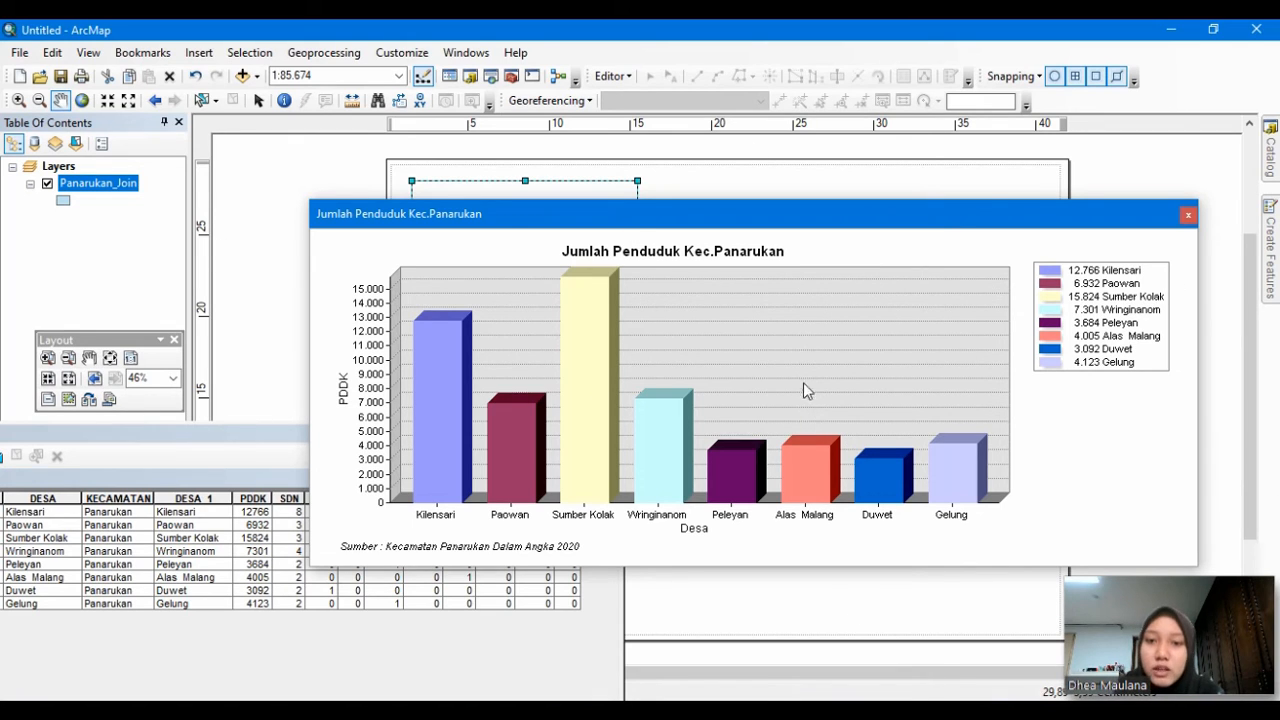
right_click(955, 244)
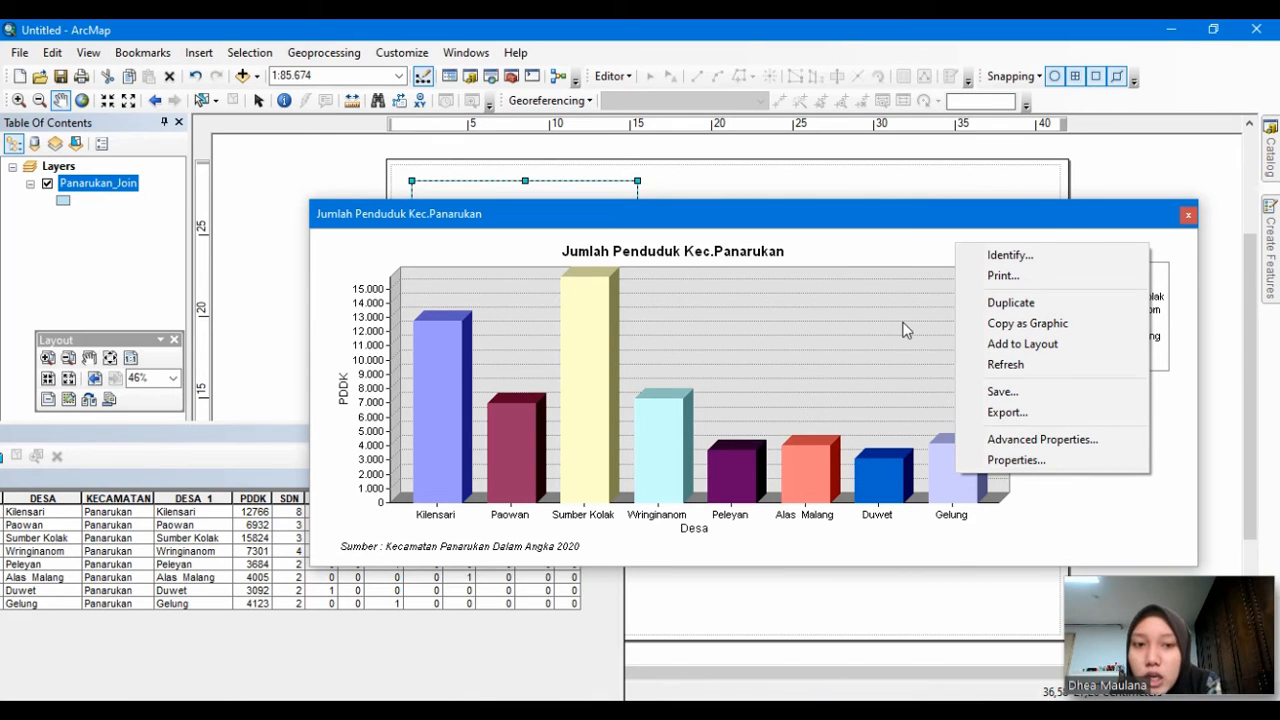
left_click(1008, 413)
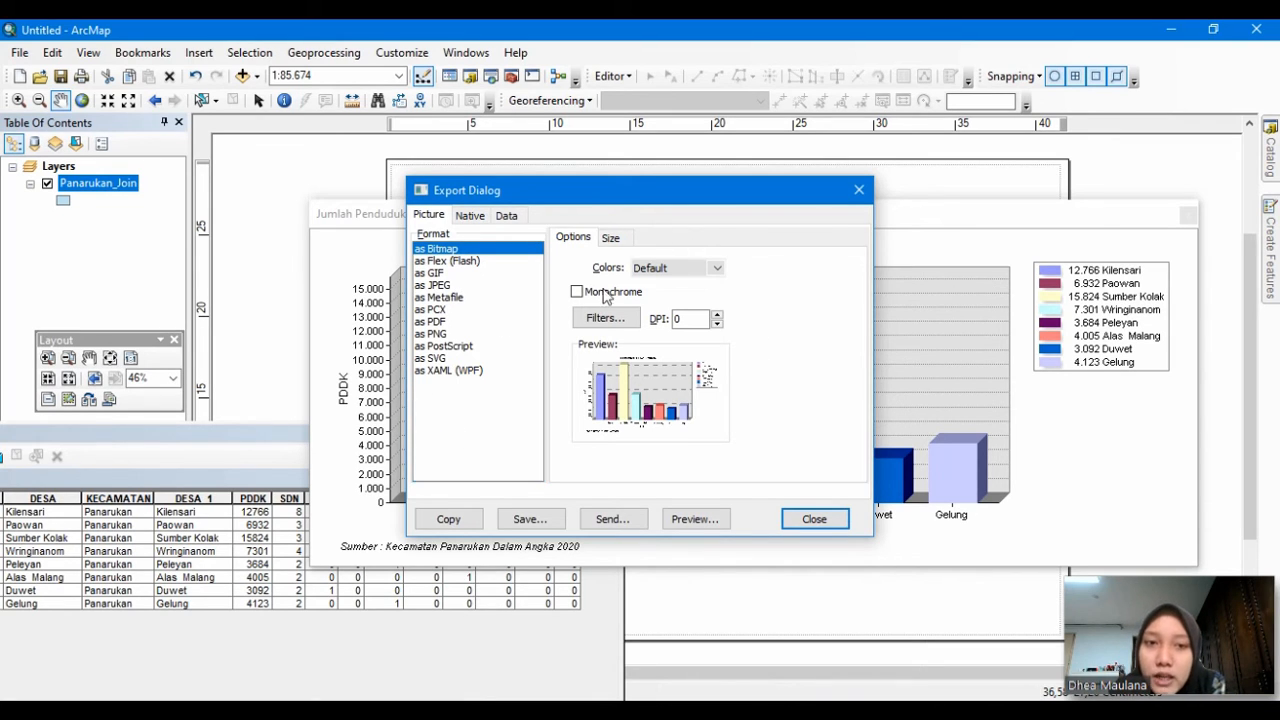
left_click(857, 191)
Step: Add the population graph to the layout and place it, enlarged, in the upper-right corner of the page
right_click(940, 251)
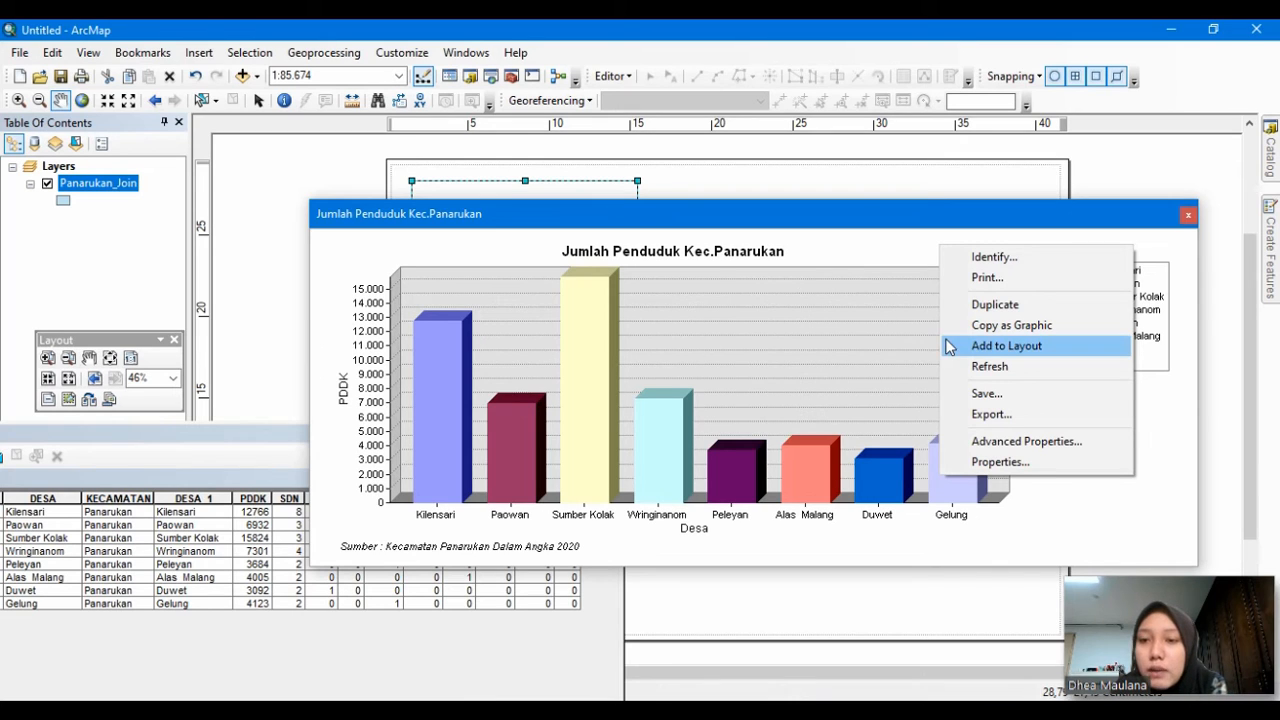
left_click(1006, 346)
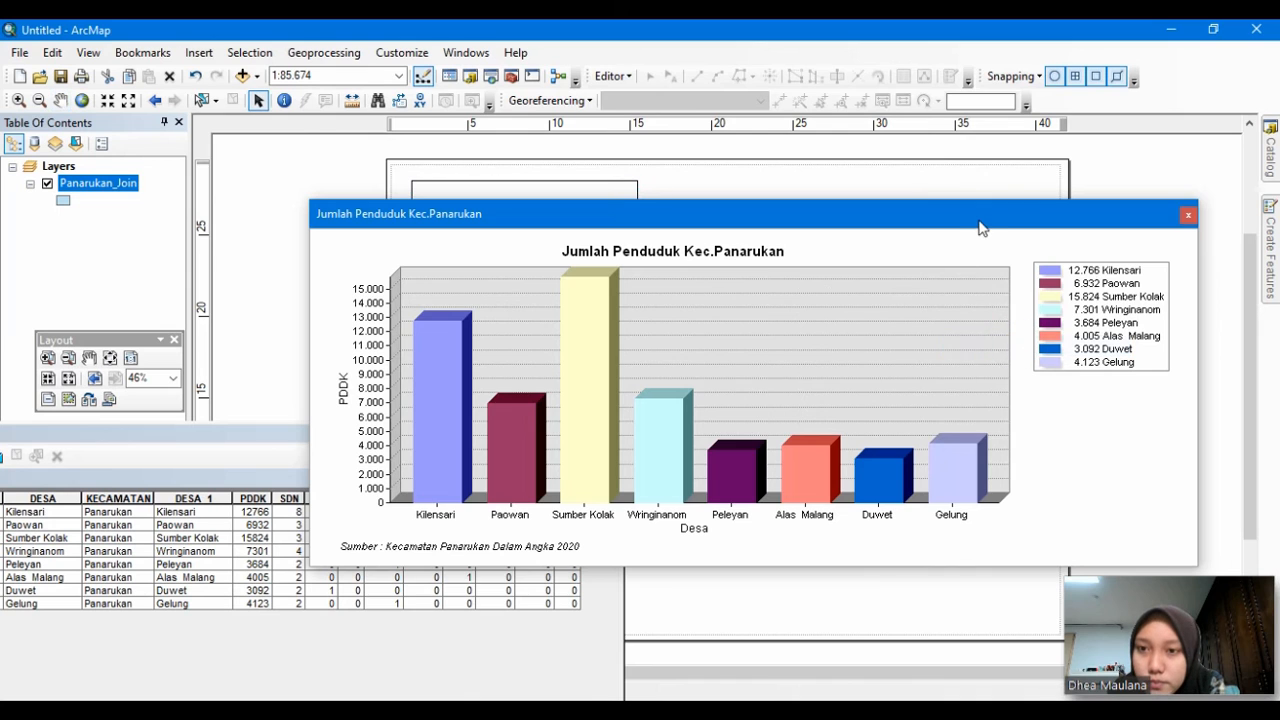
left_click_drag(983, 219, 994, 528)
left_click_drag(756, 398, 965, 243)
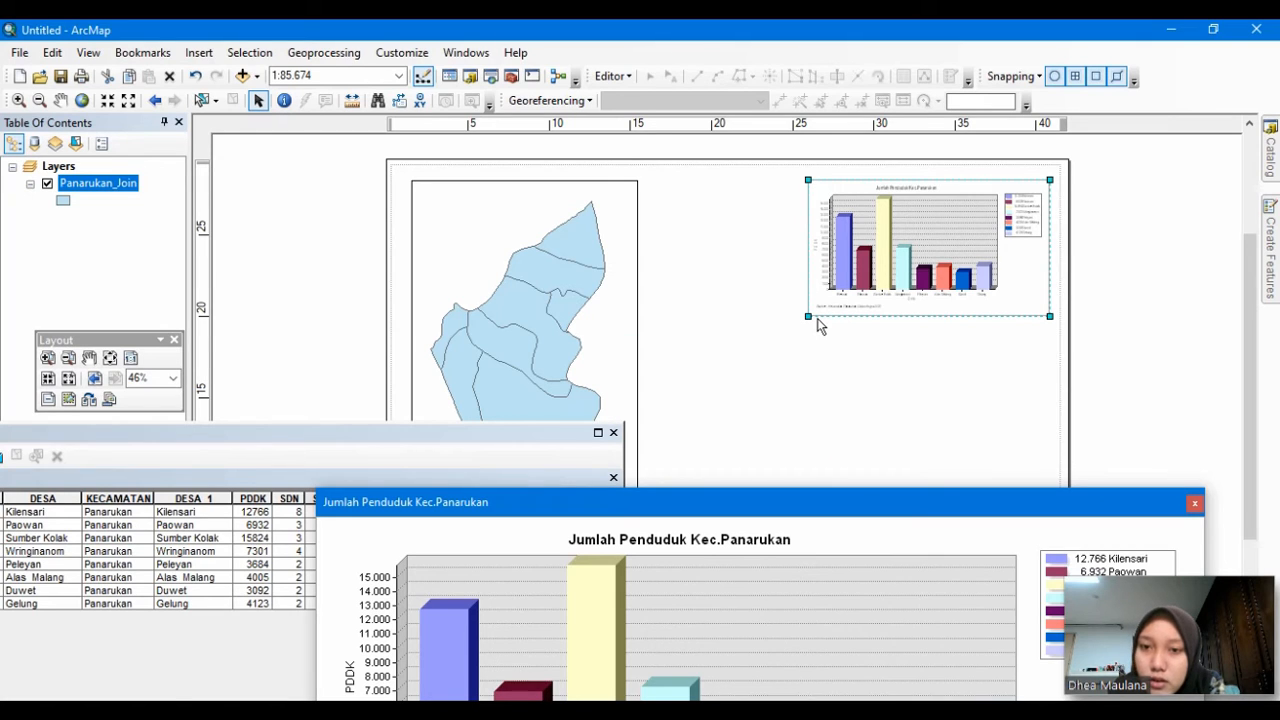
left_click_drag(809, 317, 765, 366)
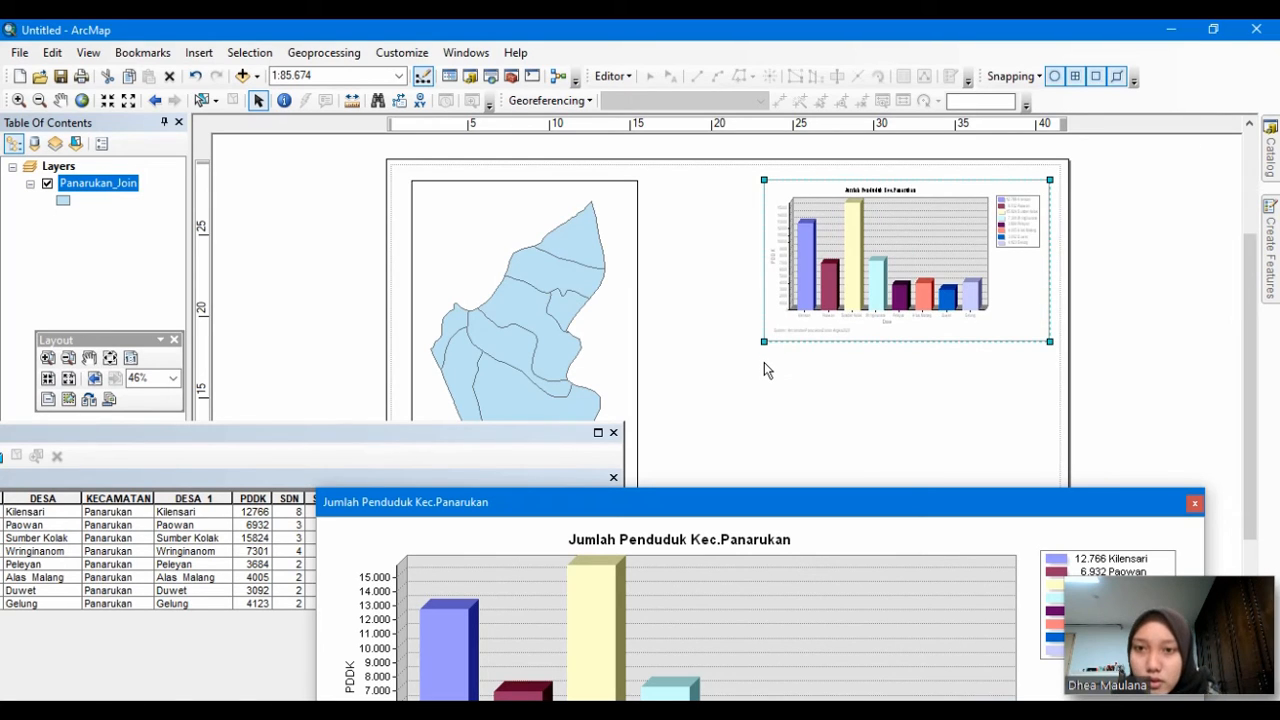
left_click_drag(763, 341, 755, 350)
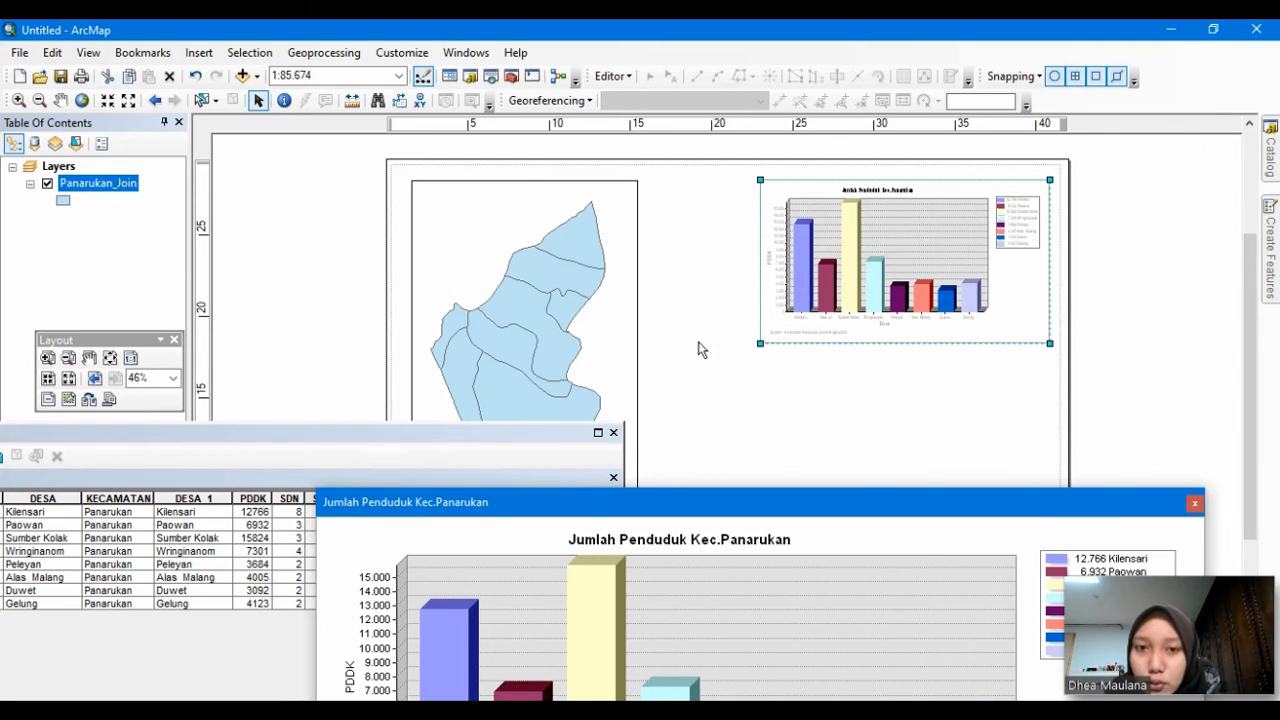
Step: Close the graph and attribute table windows and enlarge the map's data frame to about 19 by 26 cm
left_click(1195, 504)
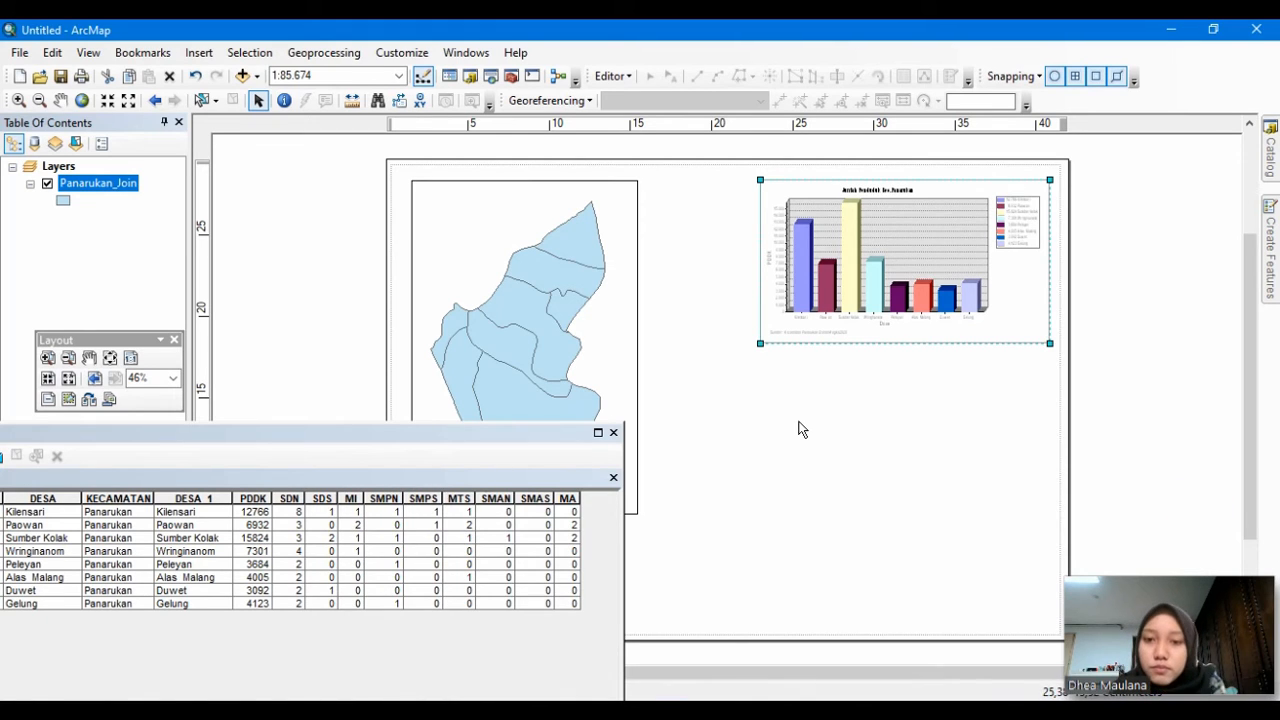
left_click(614, 433)
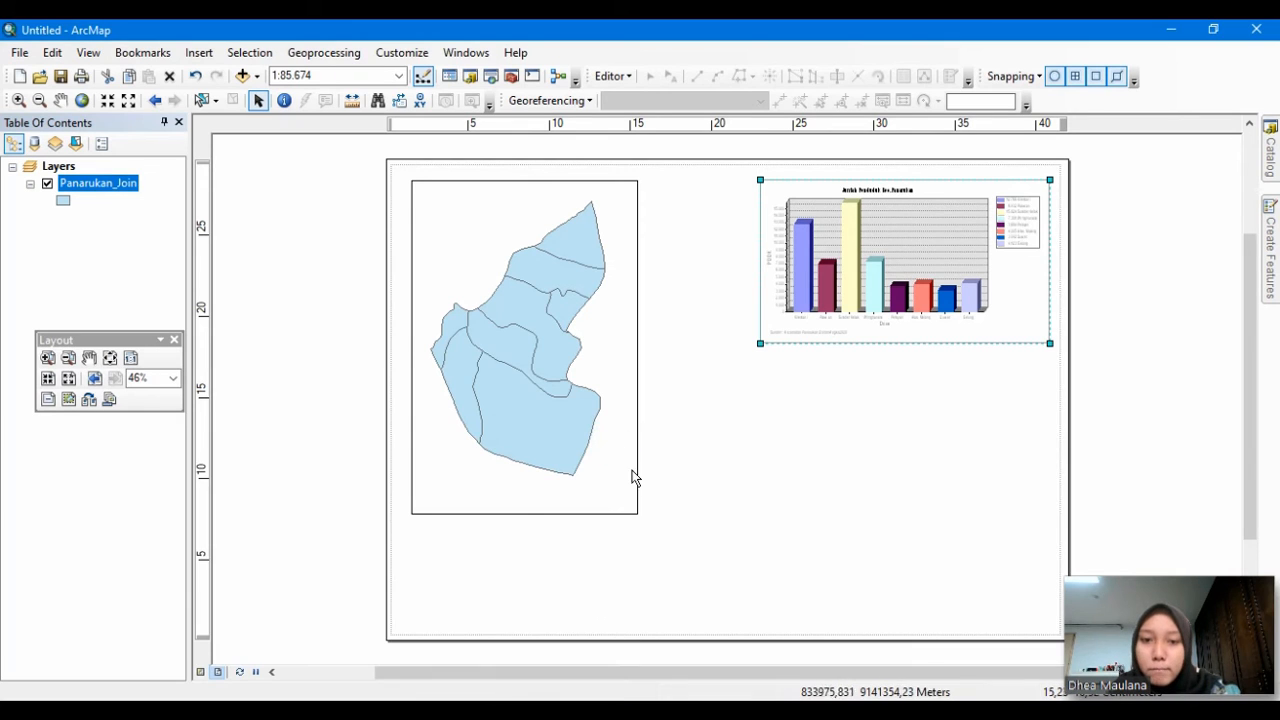
left_click(631, 469)
left_click_drag(637, 515, 715, 596)
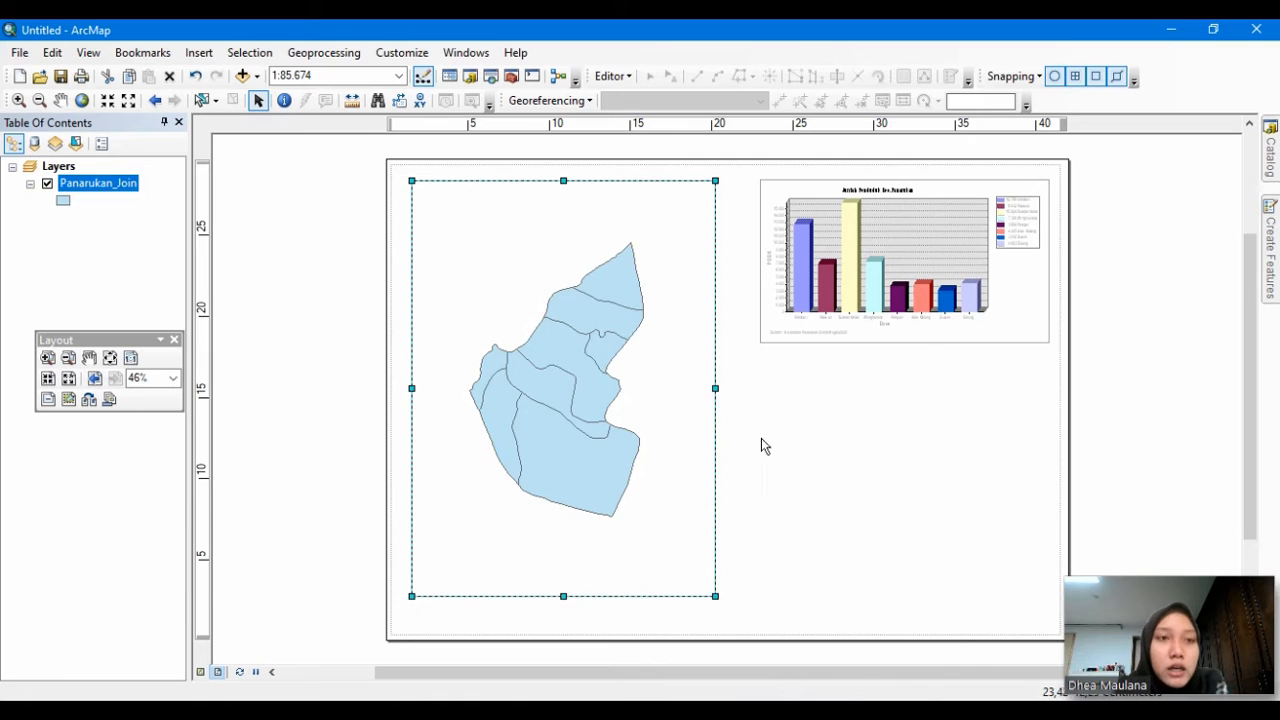
Step: Symbolize the Panarukan_Join layer with pie charts using the SDN, SMPN and SMAN fields
right_click(90, 188)
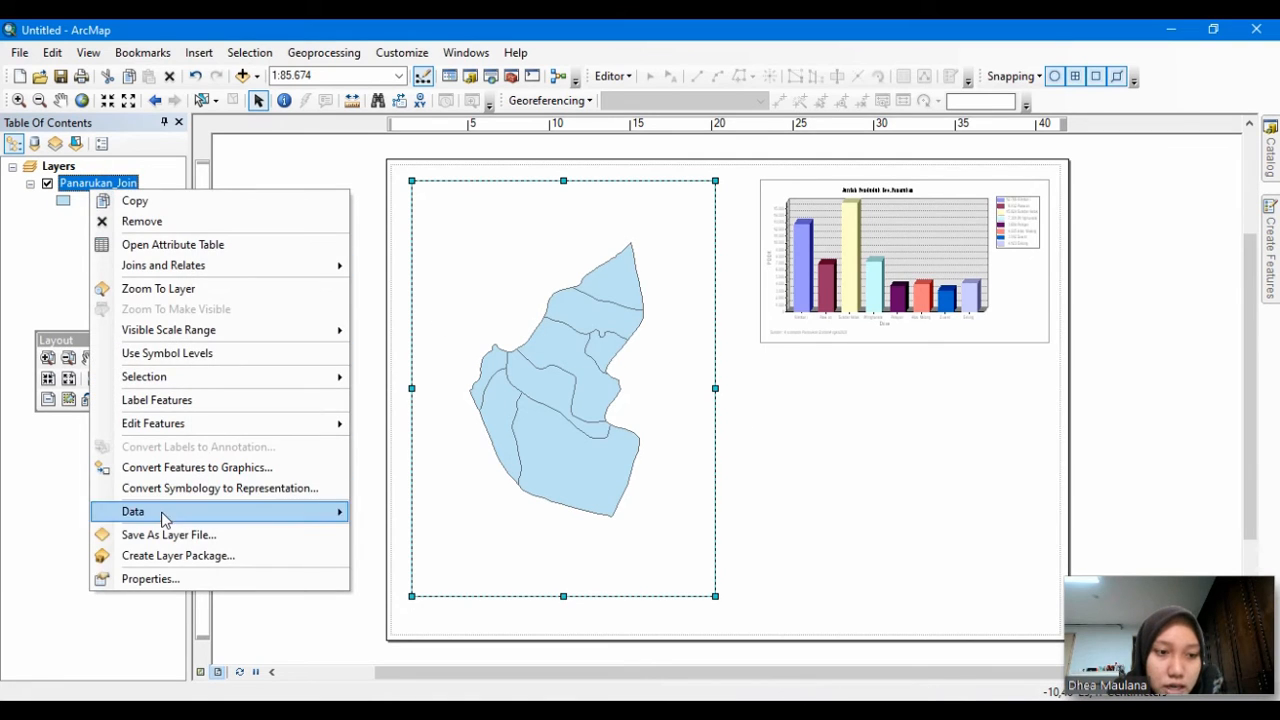
left_click(162, 578)
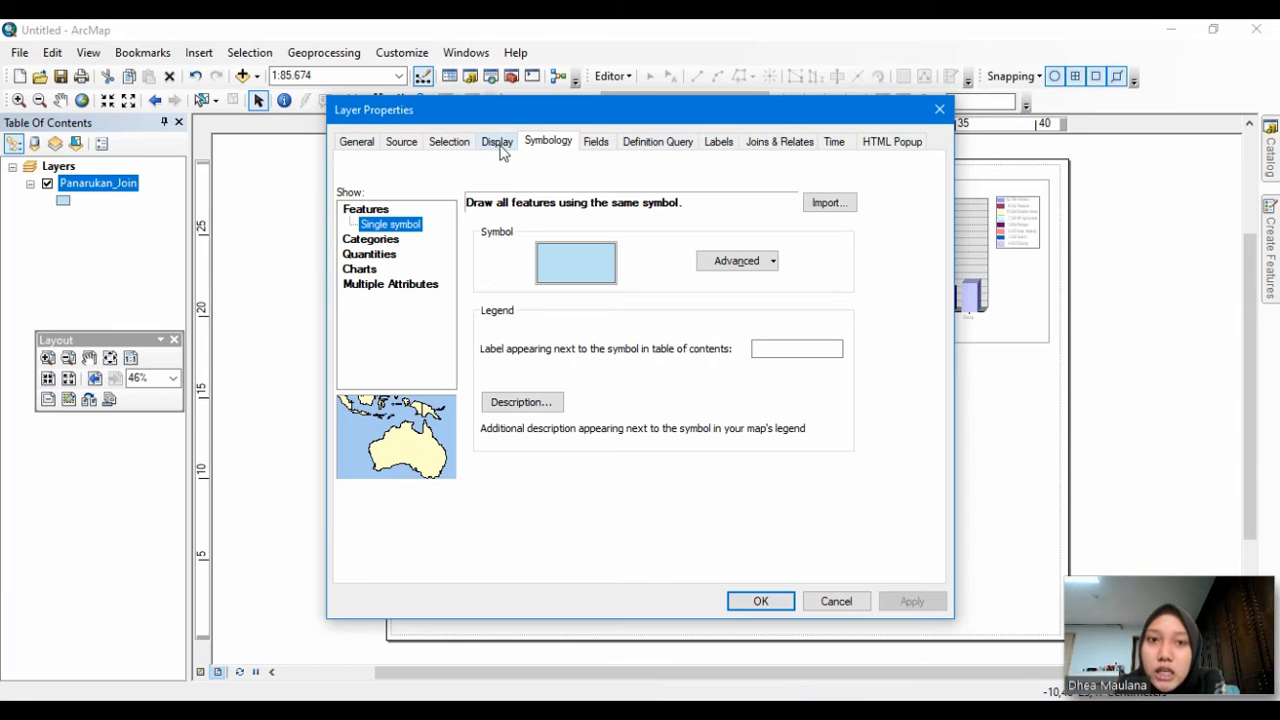
left_click(546, 143)
left_click(596, 143)
left_click(555, 144)
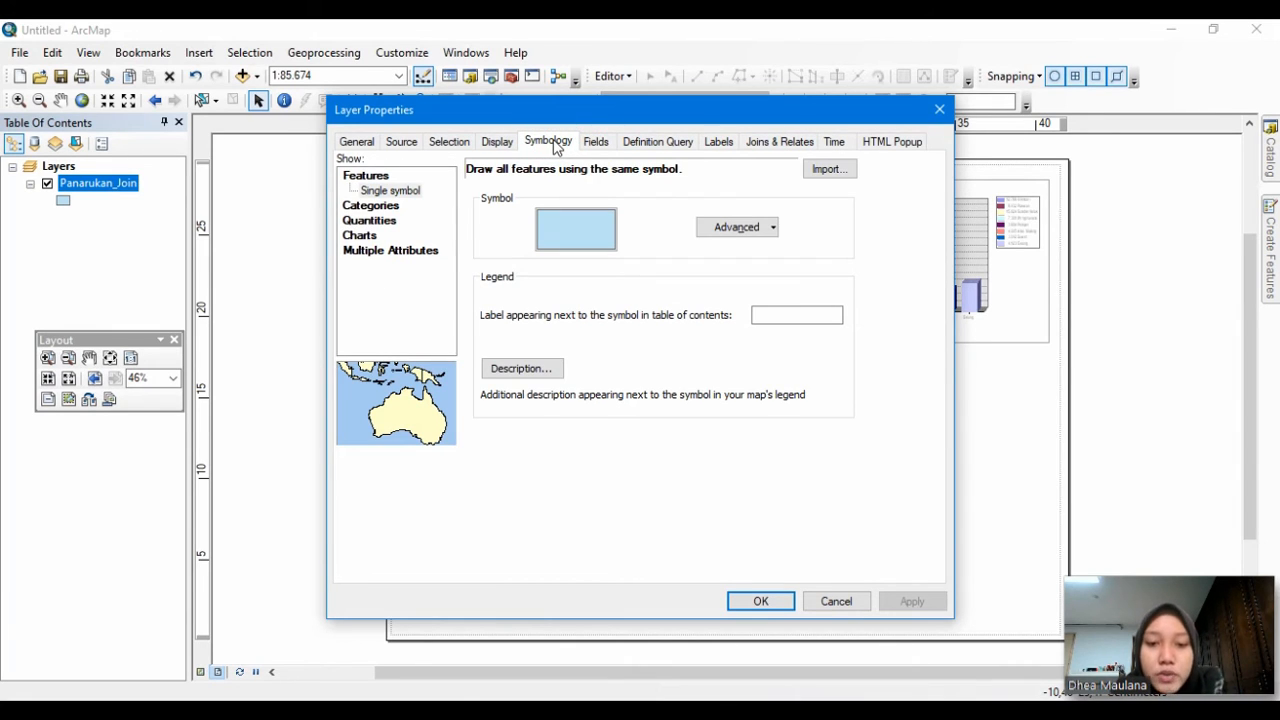
left_click(380, 238)
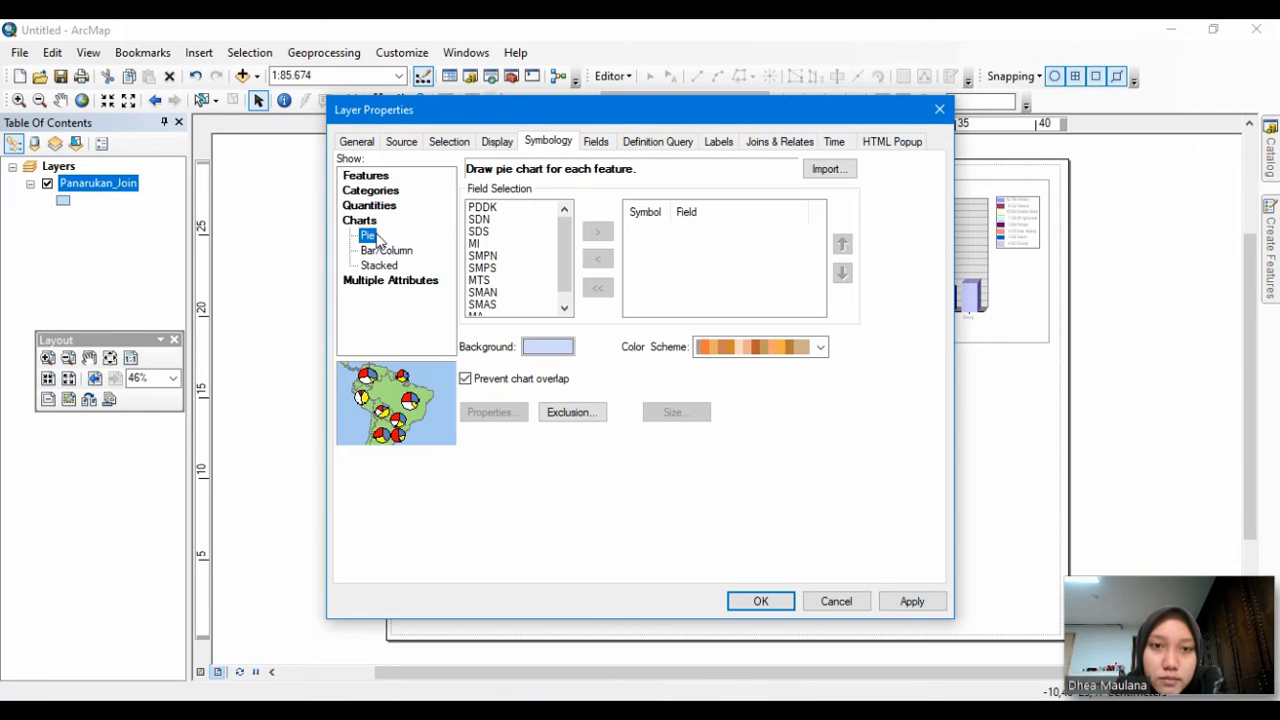
left_click(482, 220)
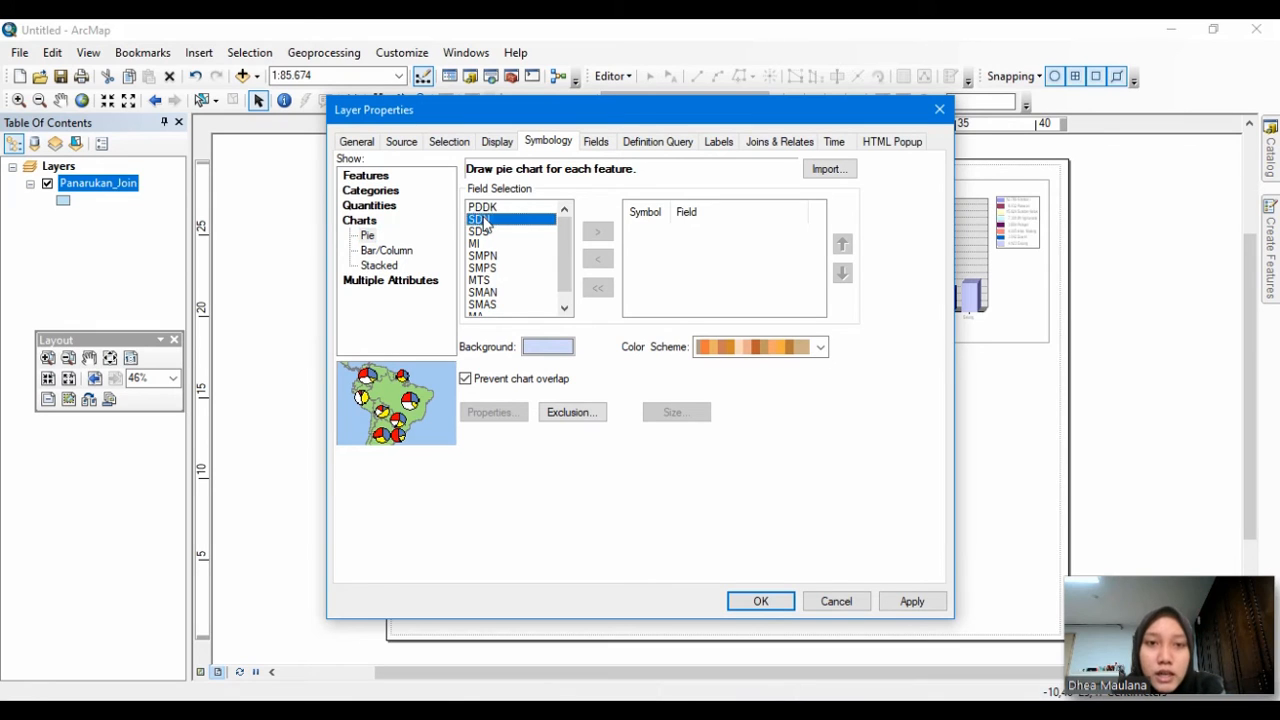
left_click(490, 256, "ctrl")
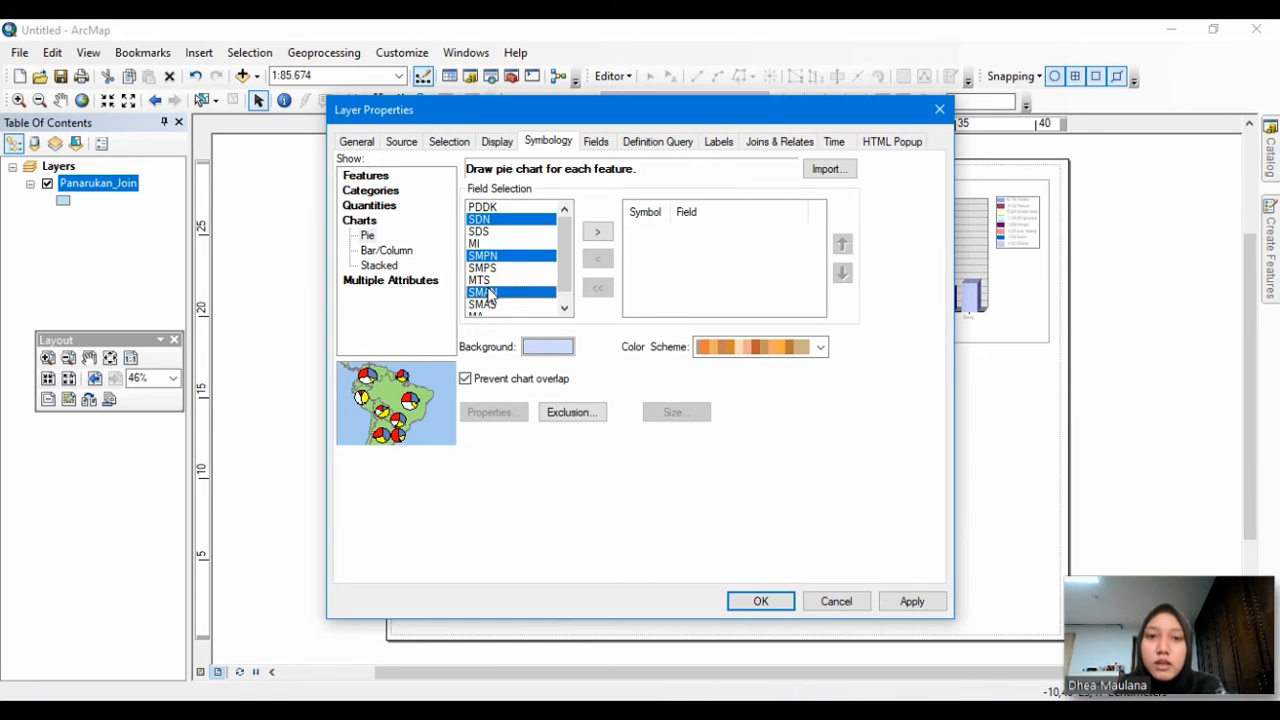
left_click(599, 233)
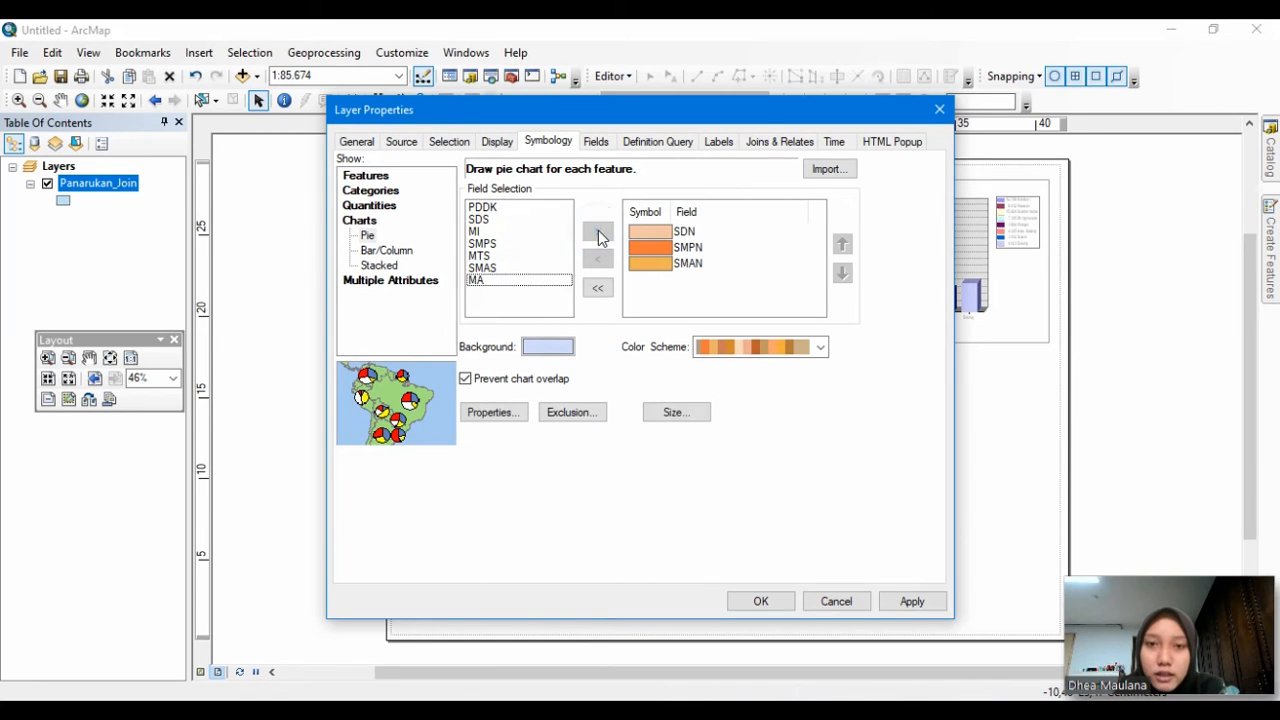
Step: Try a purple color scheme for the pie charts, choose the red one instead and apply the symbology
left_click(815, 347)
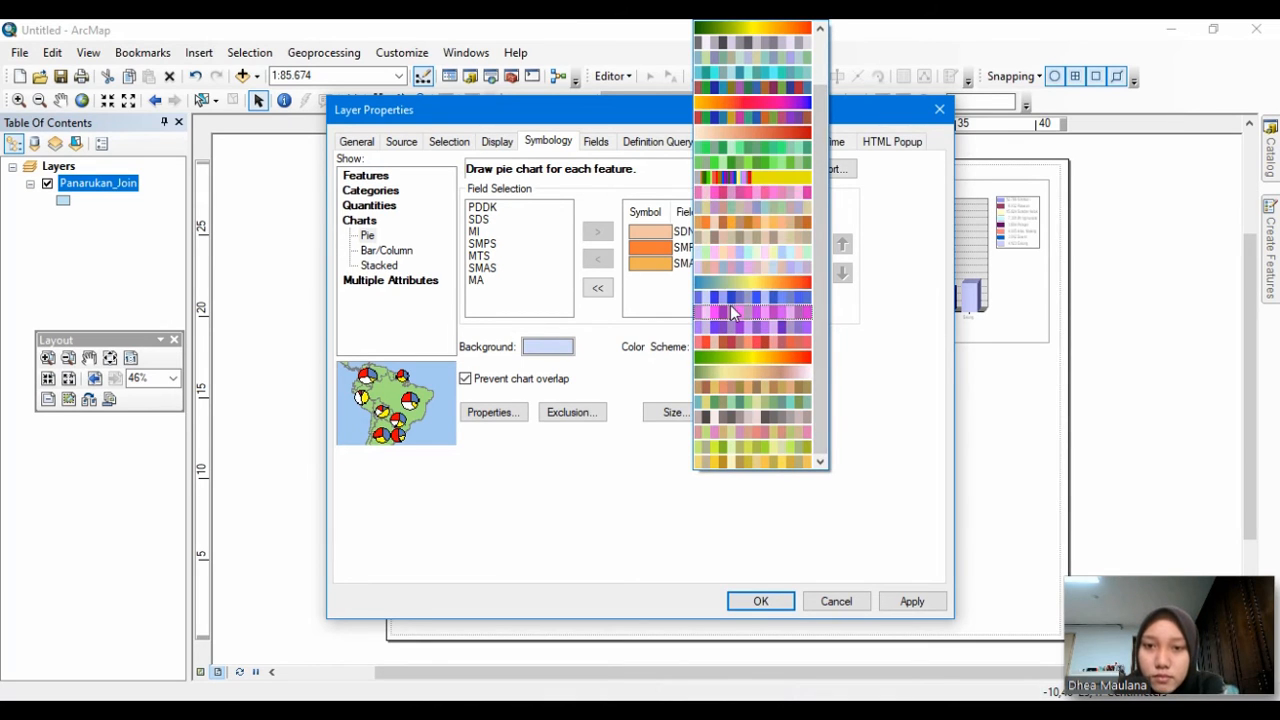
left_click(733, 312)
left_click(771, 355)
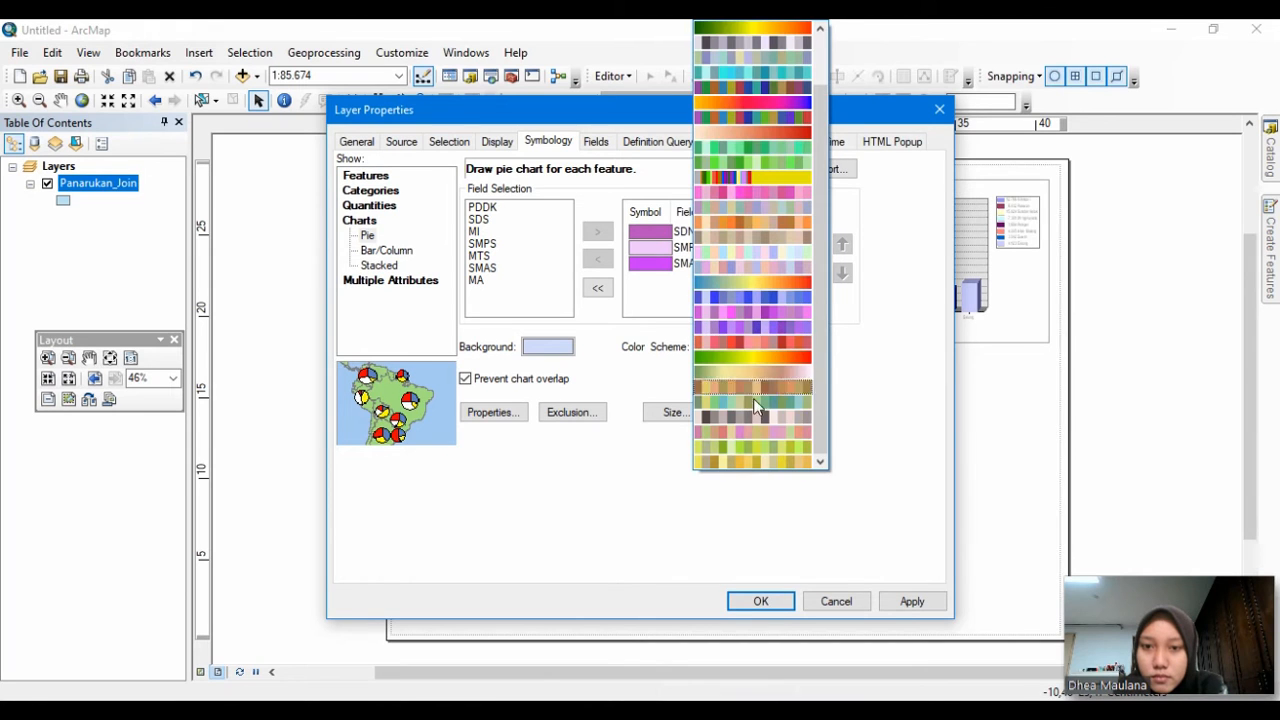
left_click(745, 341)
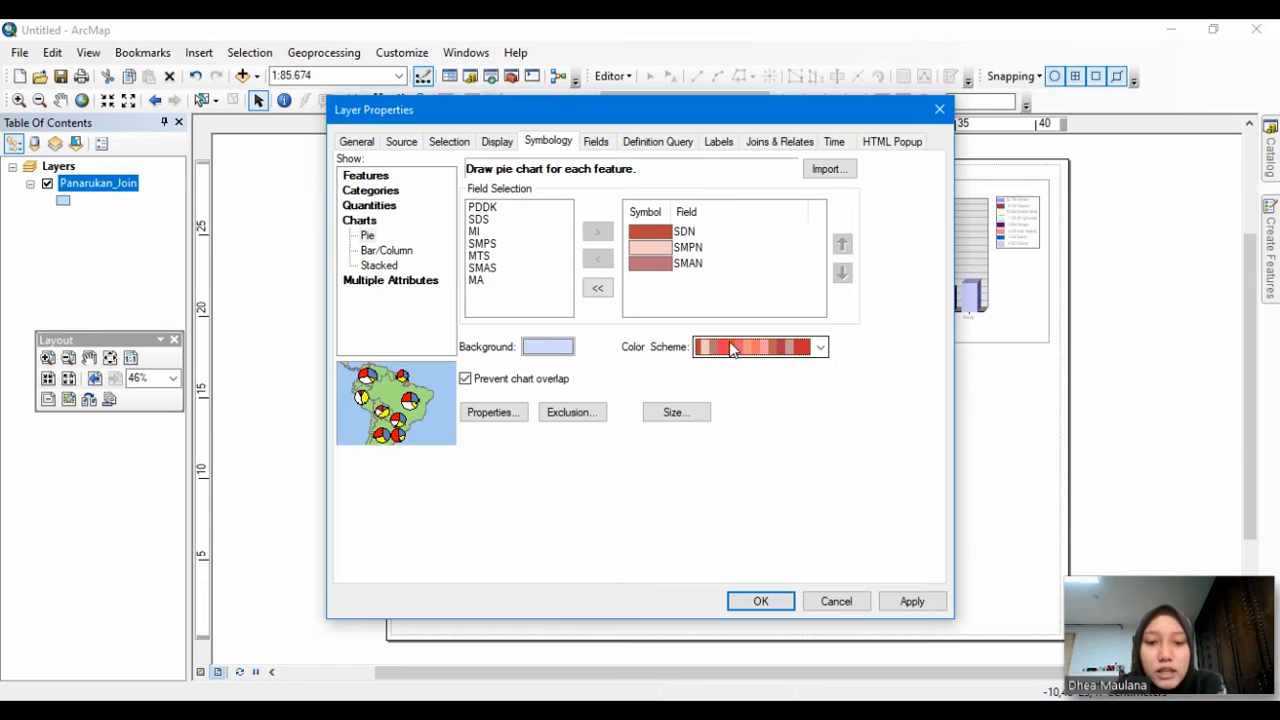
left_click(757, 603)
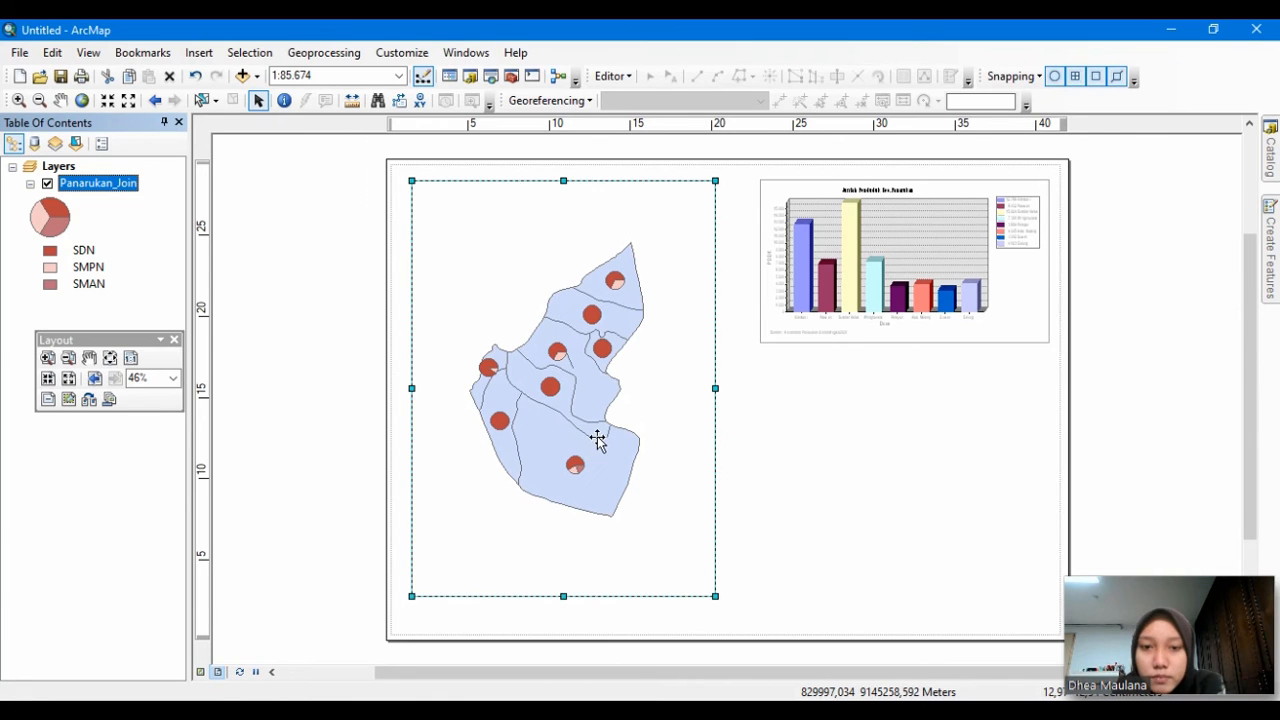
Step: Examine the SDN, SMPN and SMAN shares in each village's pie chart on the map
scroll(600, 465, "down", 5)
scroll(566, 209, "down", 3)
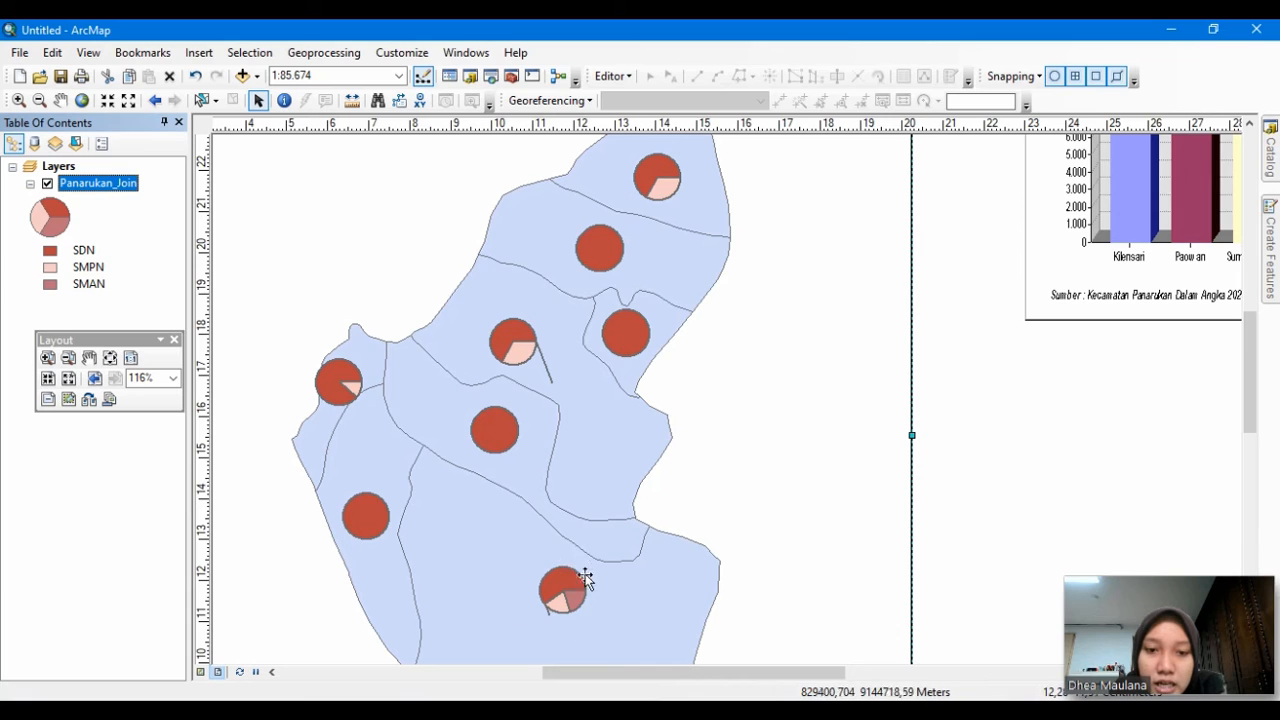
scroll(608, 337, "up", 1)
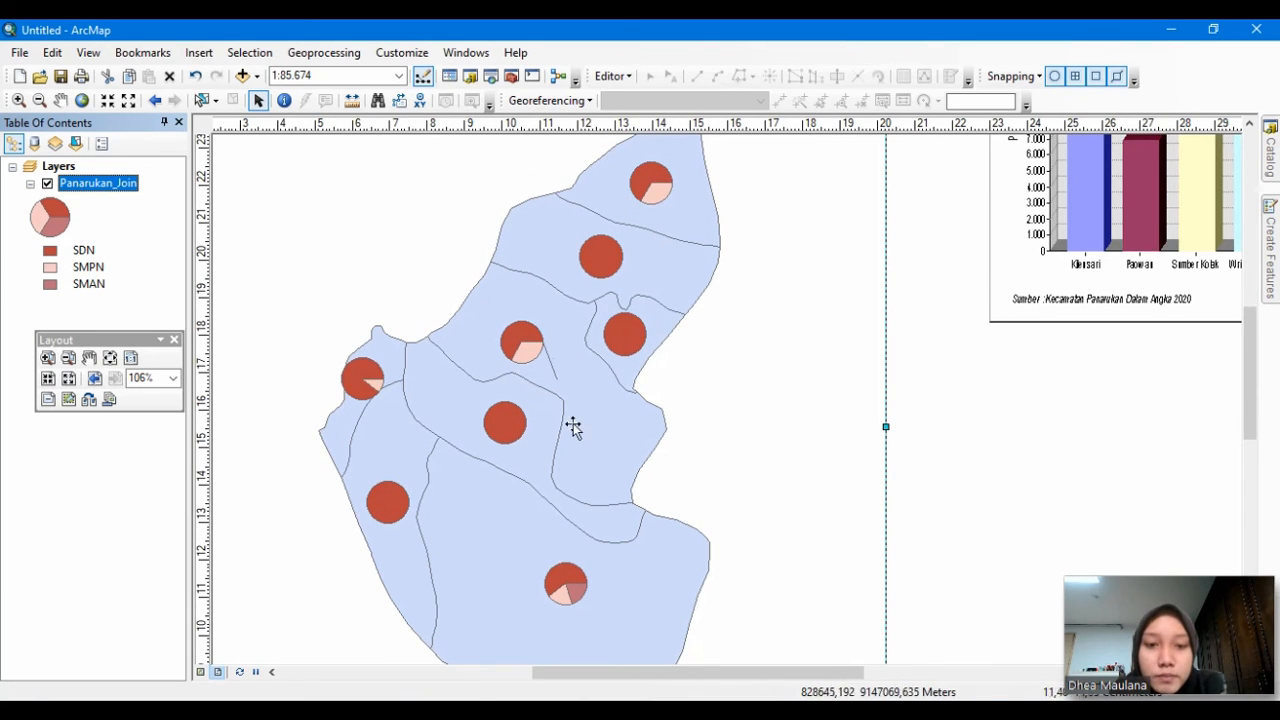
scroll(480, 298, "up", 1)
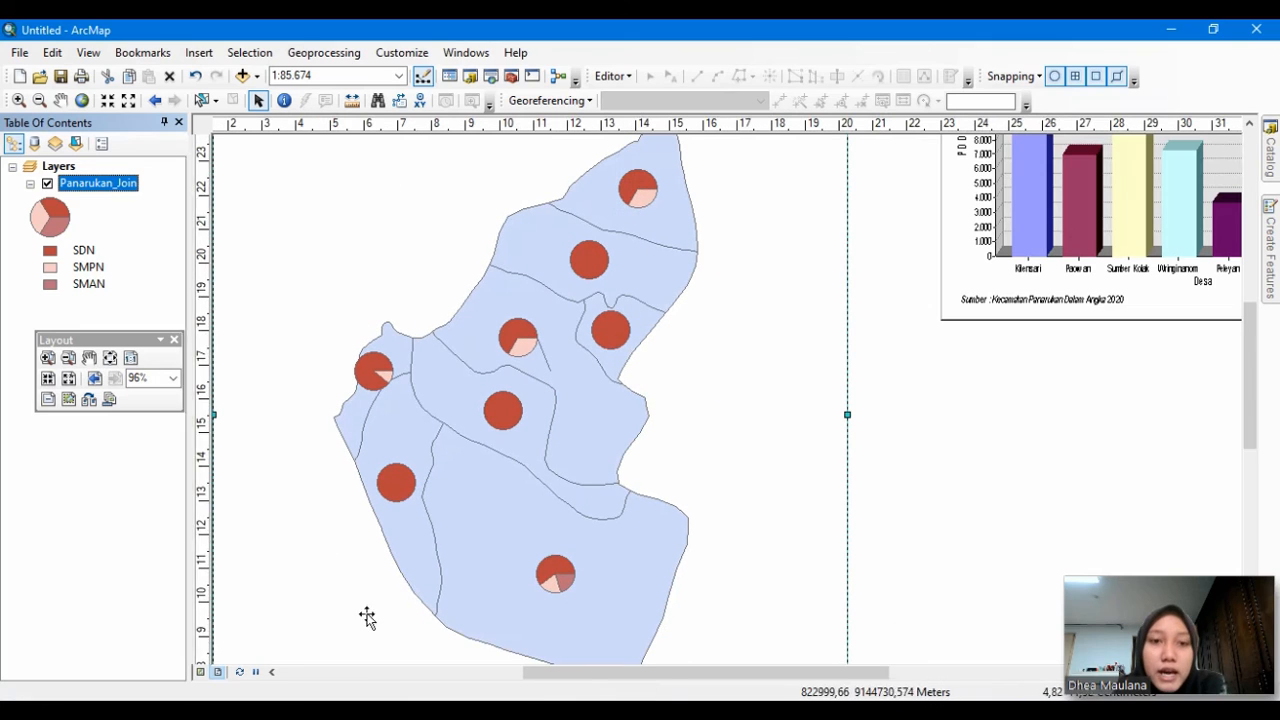
scroll(1100, 320, "up", 2)
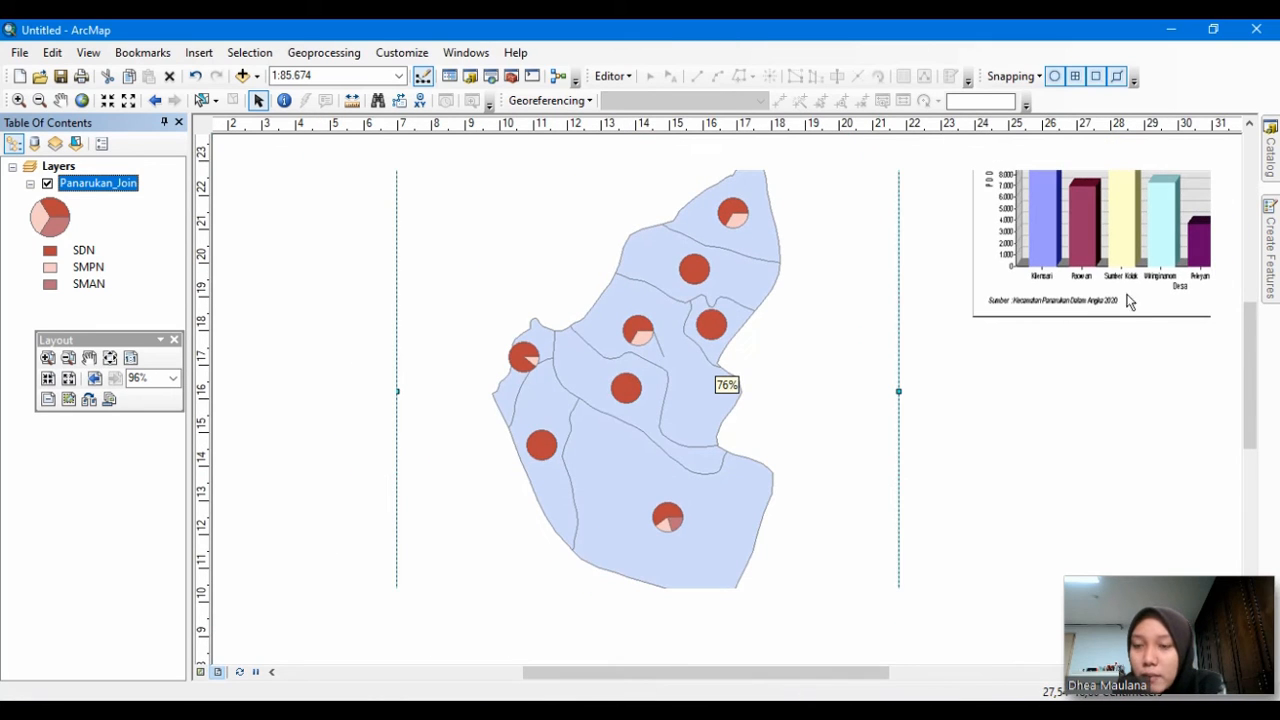
Step: Examine the population bar graph and the village pie charts on the layout
left_click_drag(895, 679, 986, 620)
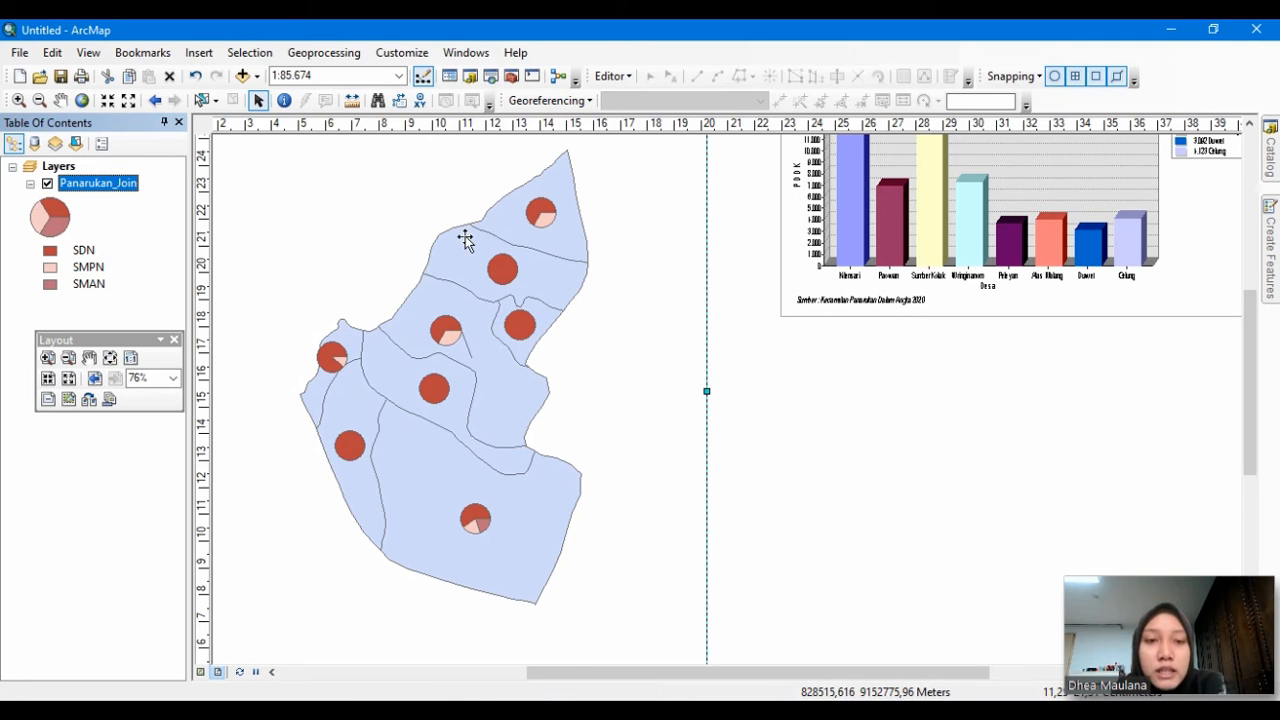
scroll(733, 248, "up", 1)
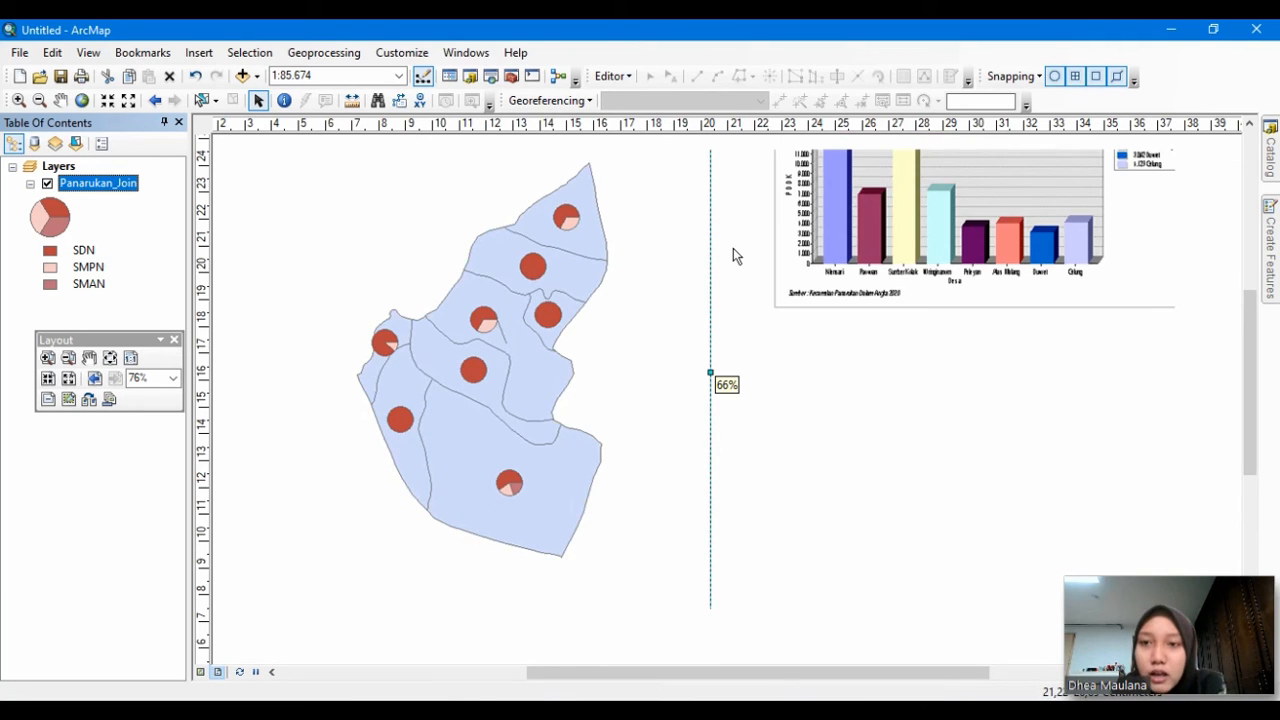
left_click_drag(1253, 313, 1251, 272)
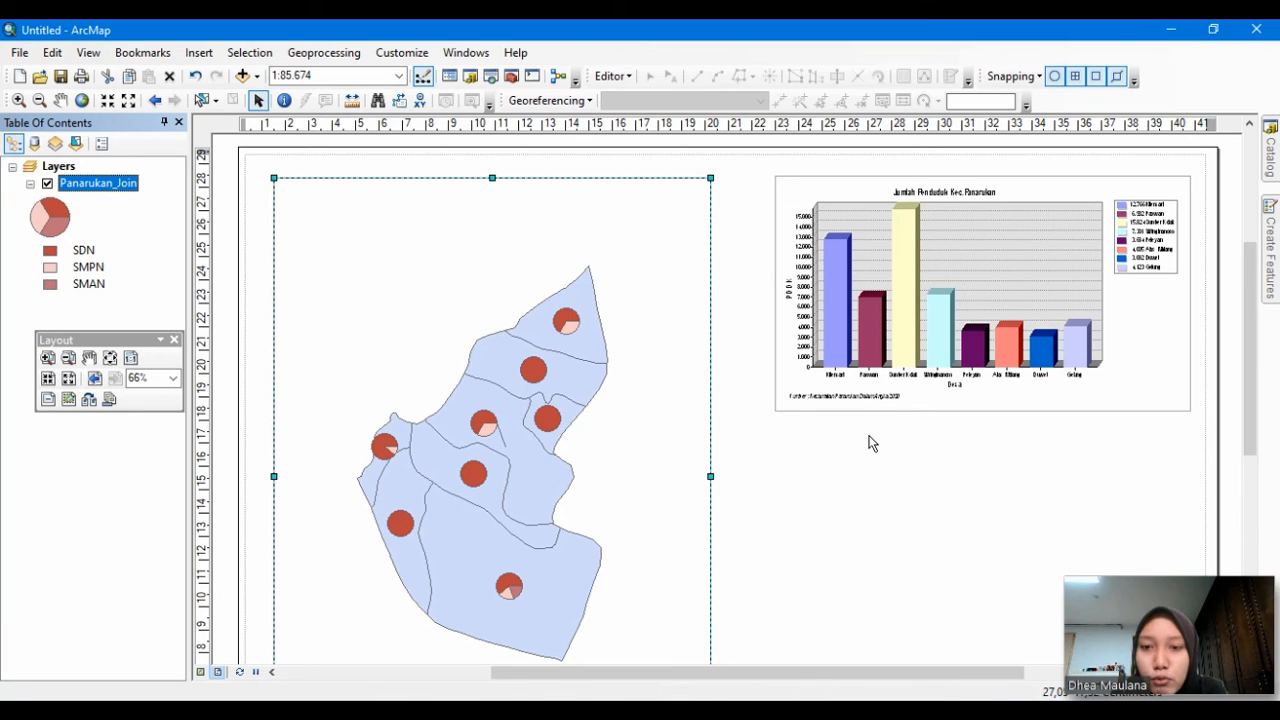
scroll(868, 420, "down", 3)
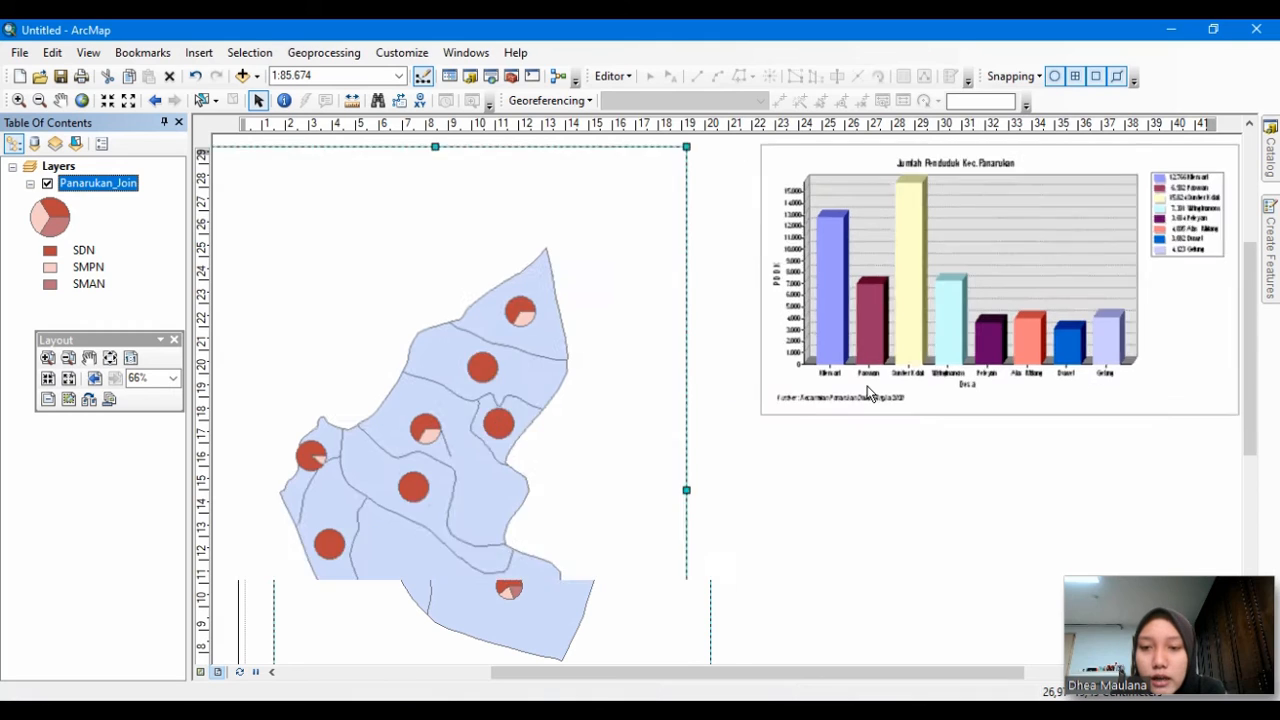
scroll(868, 393, "down", 1)
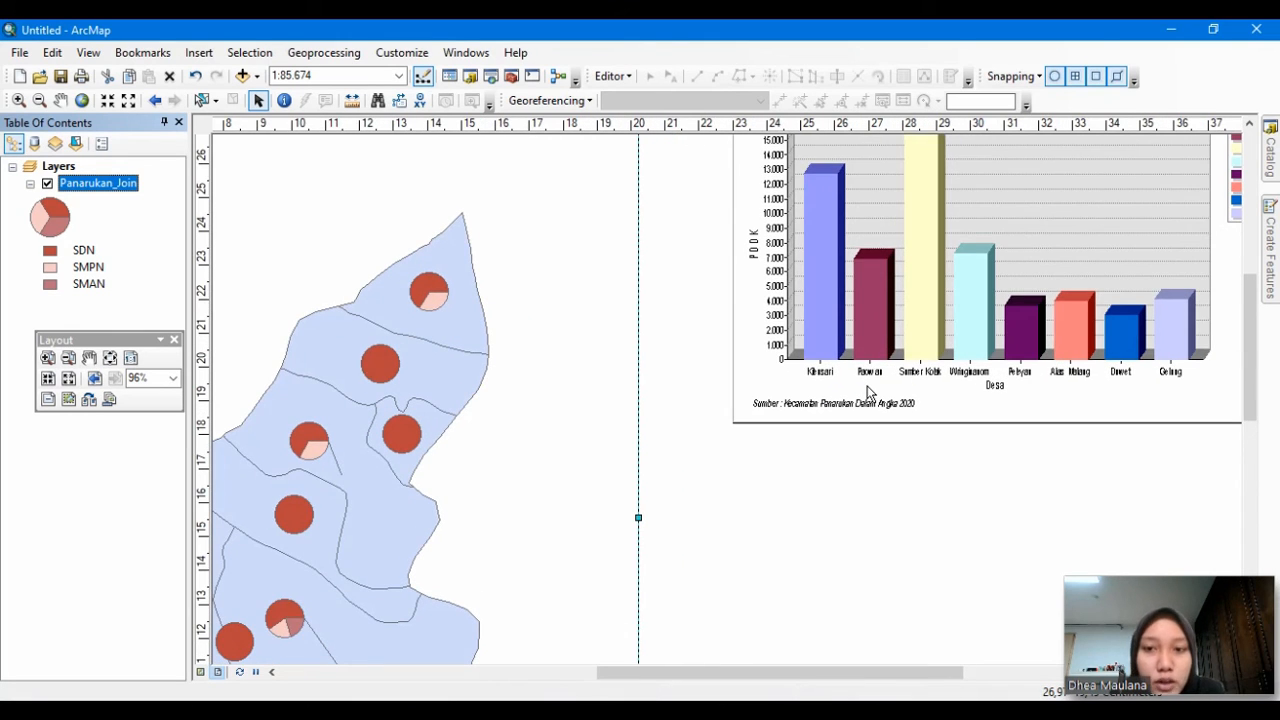
scroll(868, 393, "down", 1)
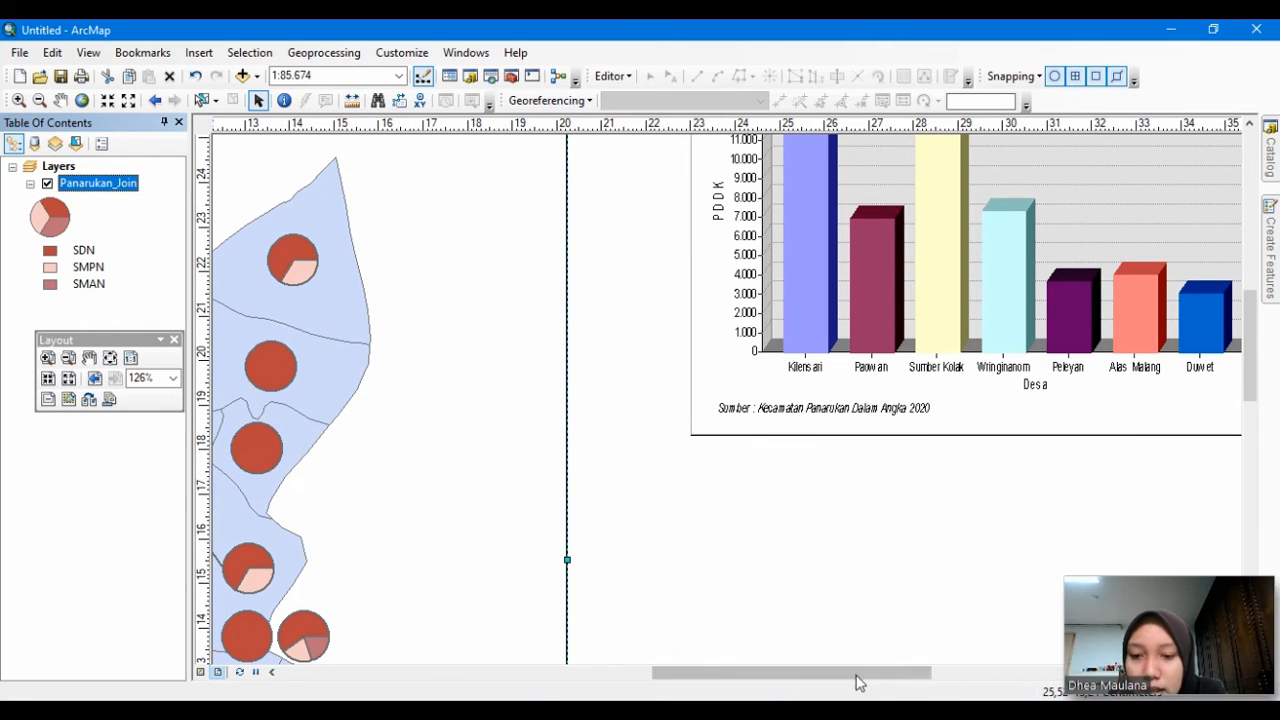
left_click_drag(851, 674, 728, 680)
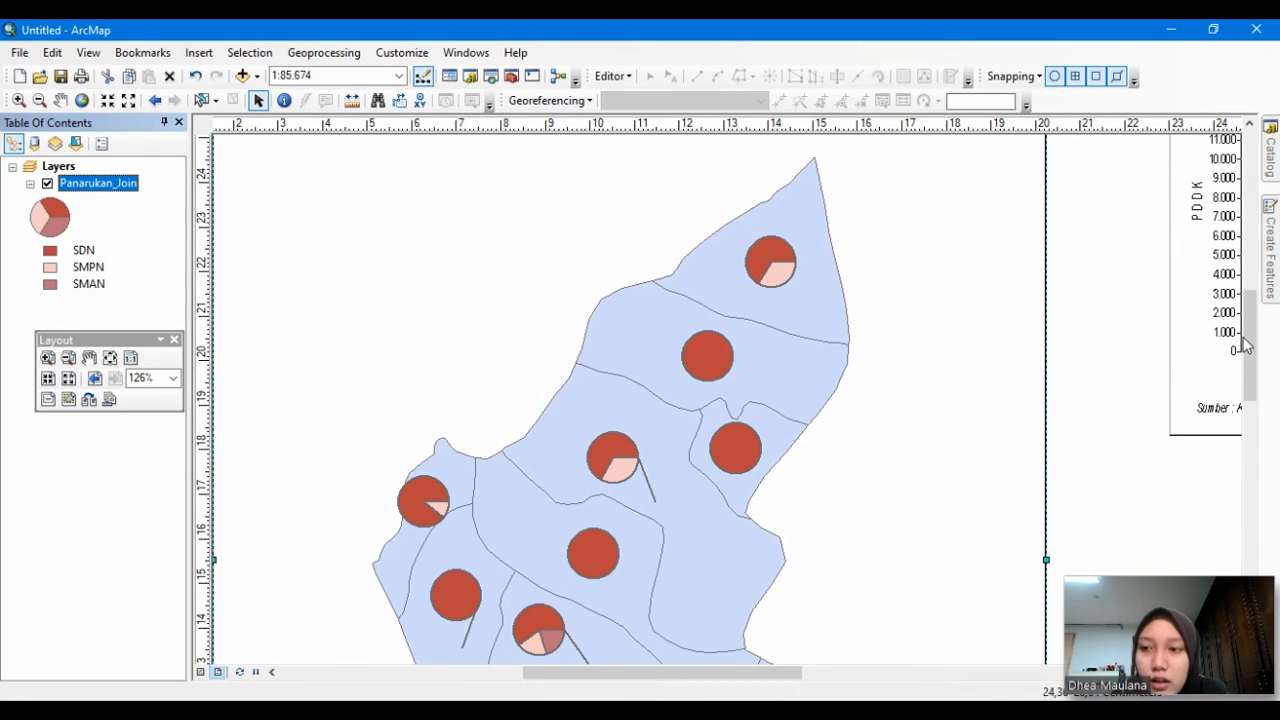
left_click_drag(1256, 343, 1251, 363)
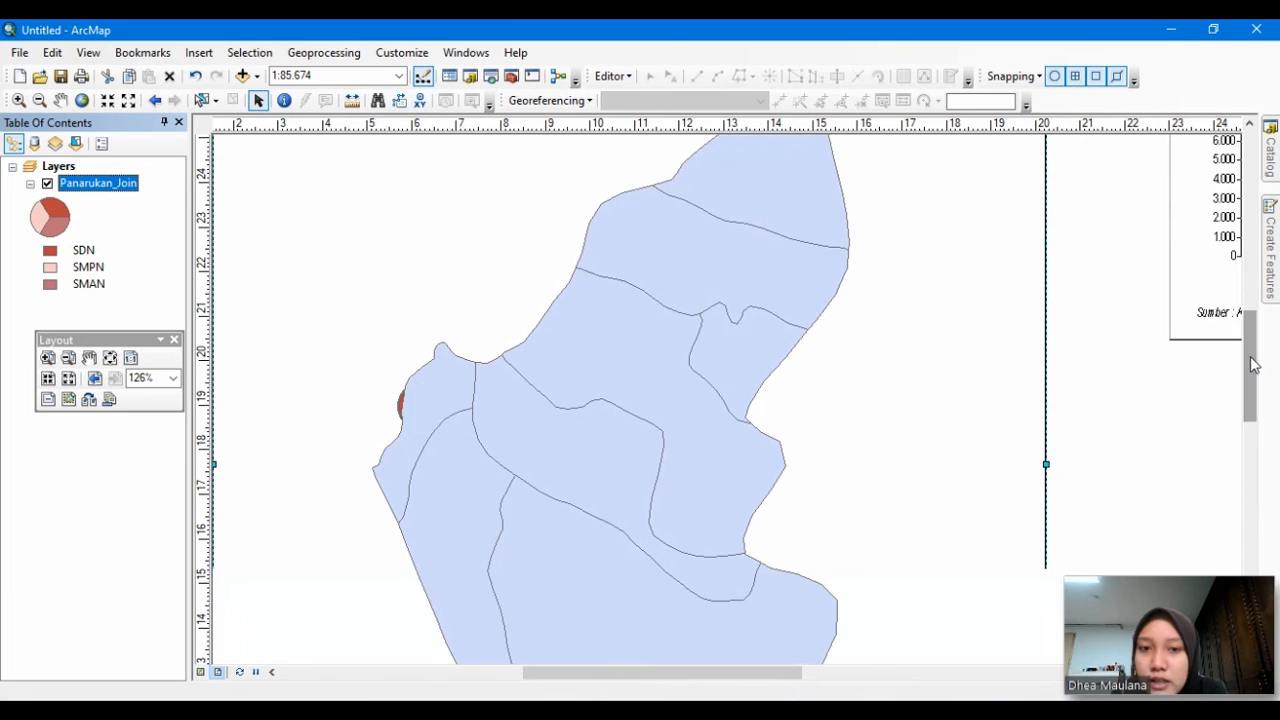
Step: Turn on feature labels for the Panarukan_Join layer, using DESA as the label field
right_click(122, 192)
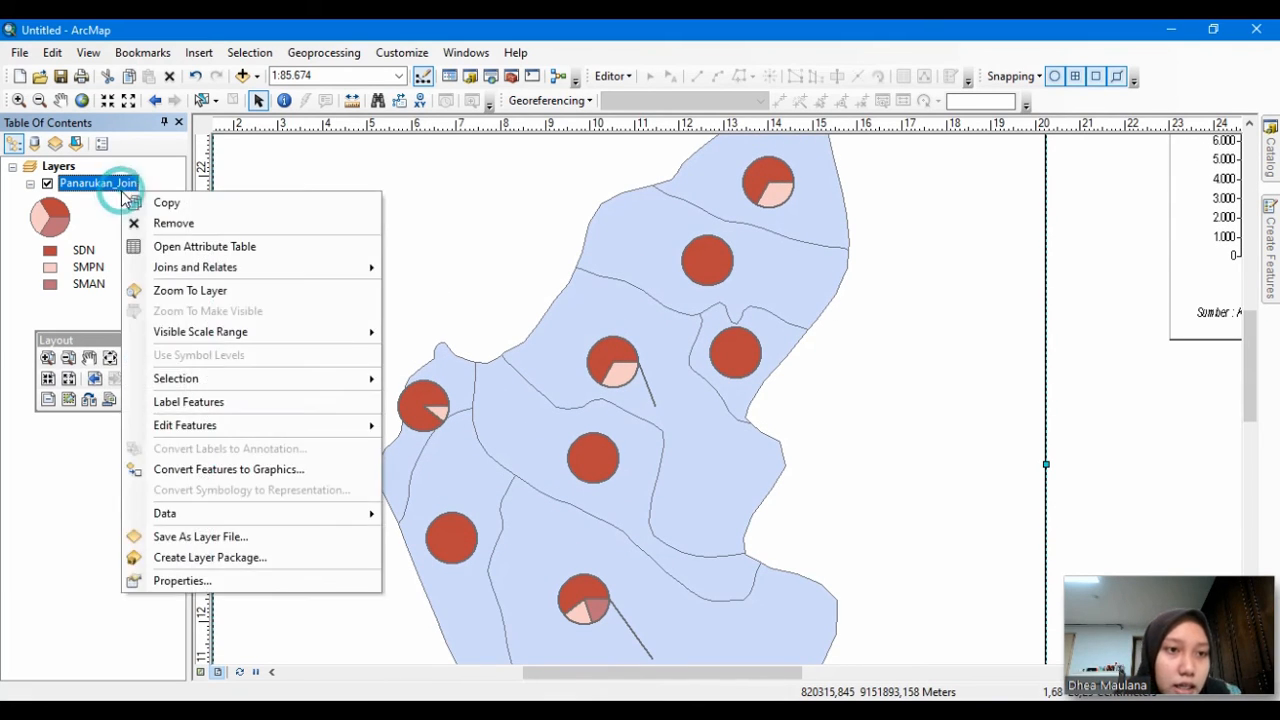
left_click(232, 589)
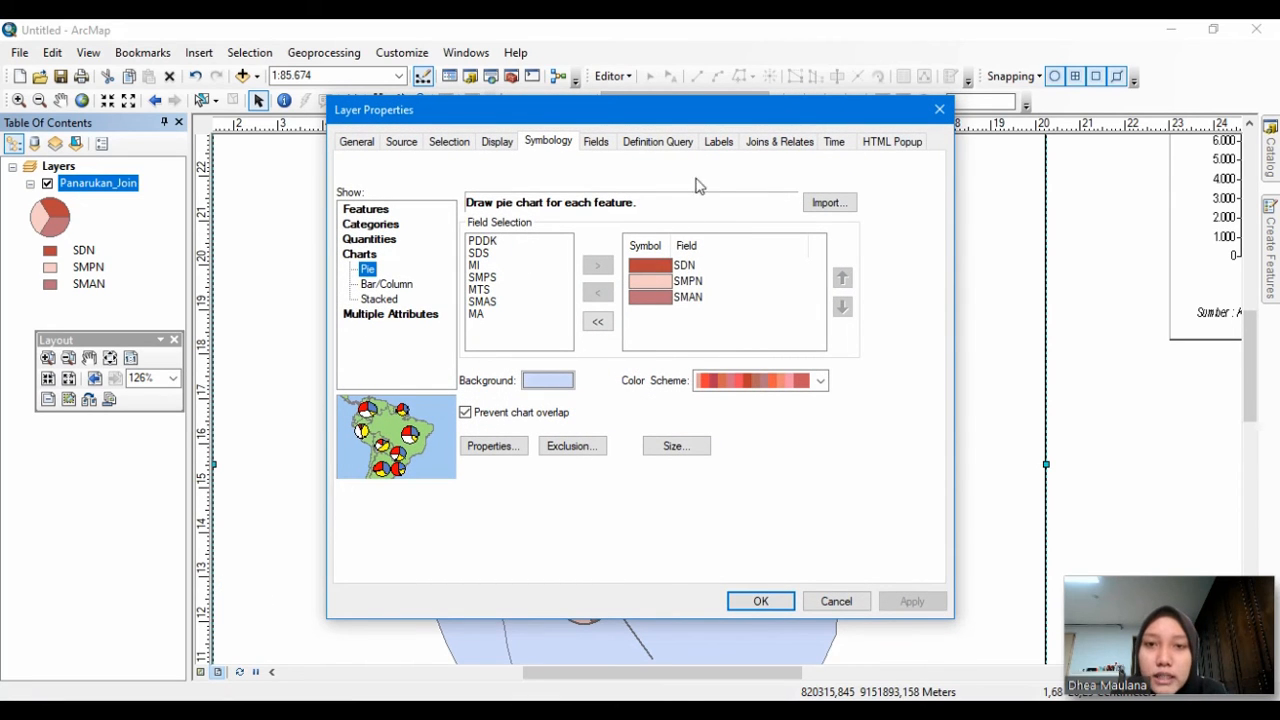
left_click(731, 141)
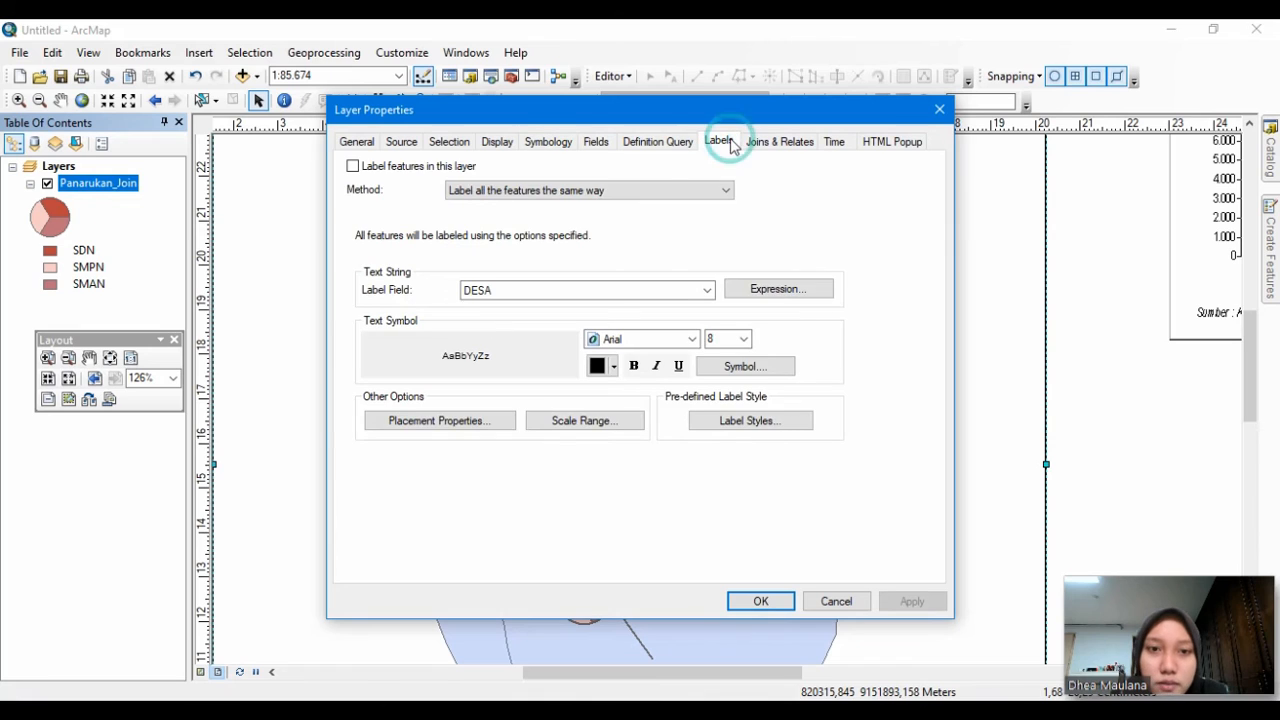
left_click(366, 168)
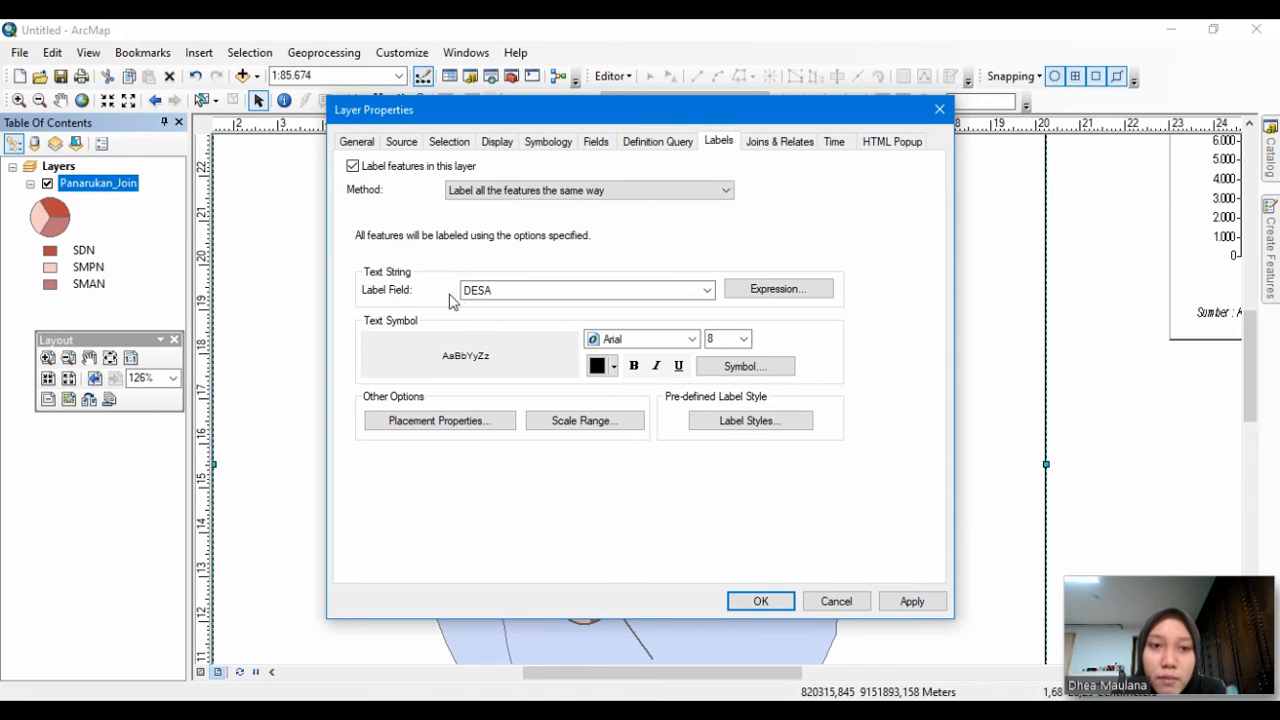
left_click(572, 292)
left_click(543, 317)
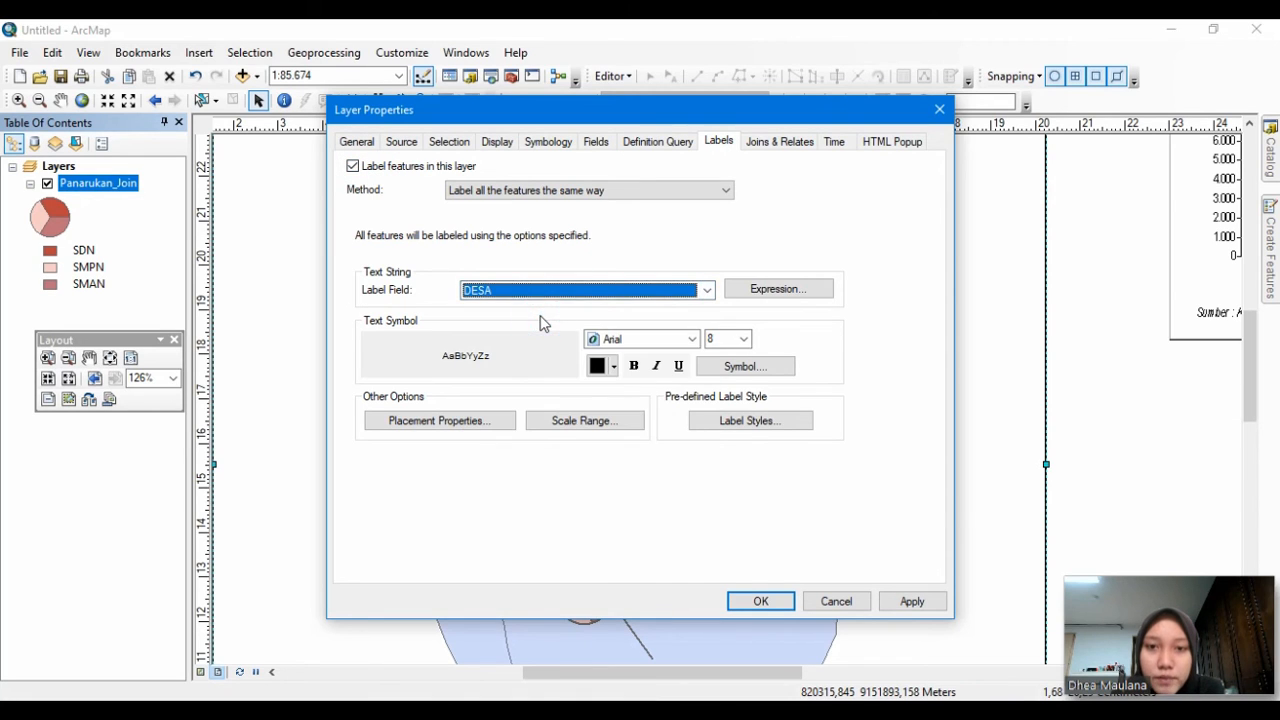
Step: Keep Arial as the village labels' font, set their size to 12 and apply the label settings
left_click(690, 340)
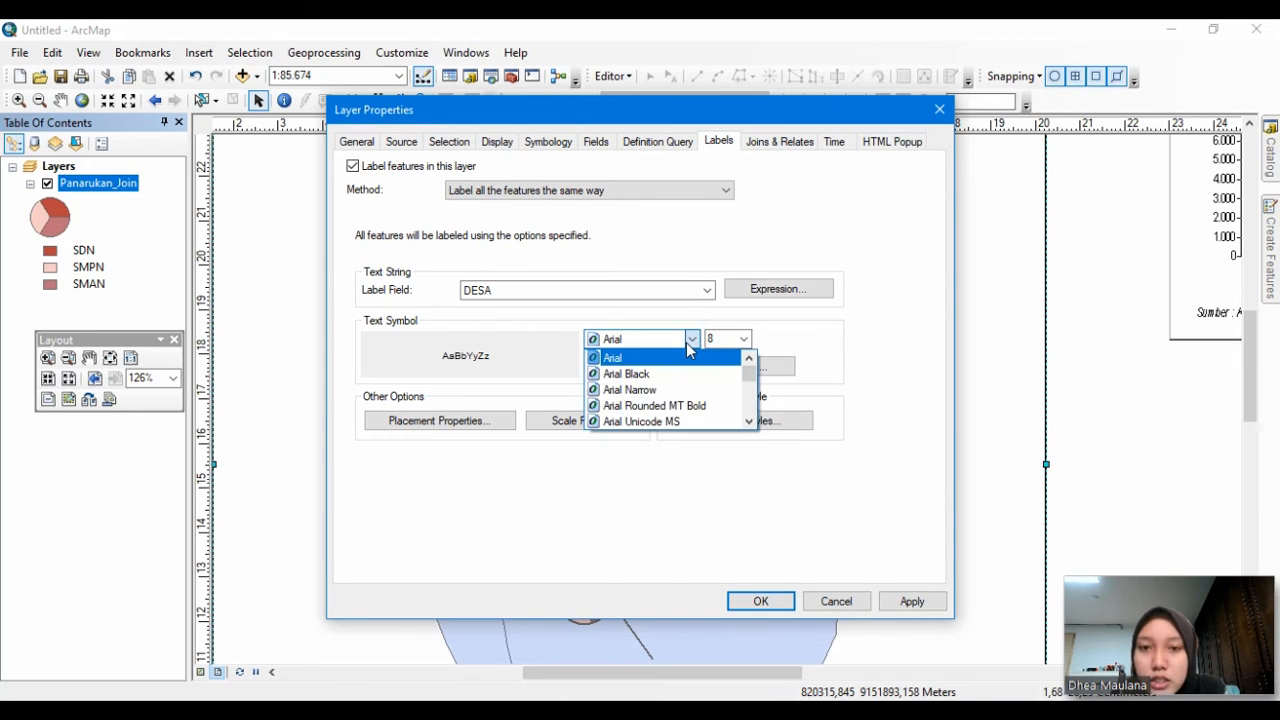
left_click(688, 342)
left_click(743, 339)
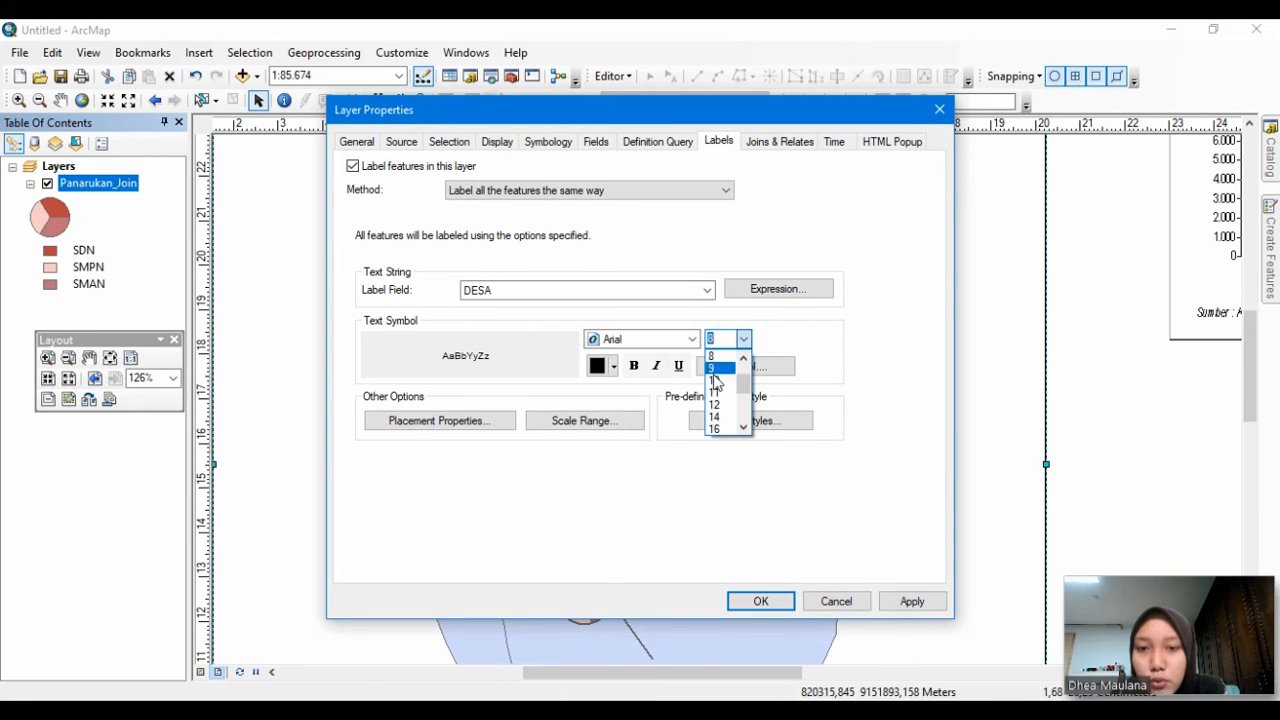
left_click(711, 404)
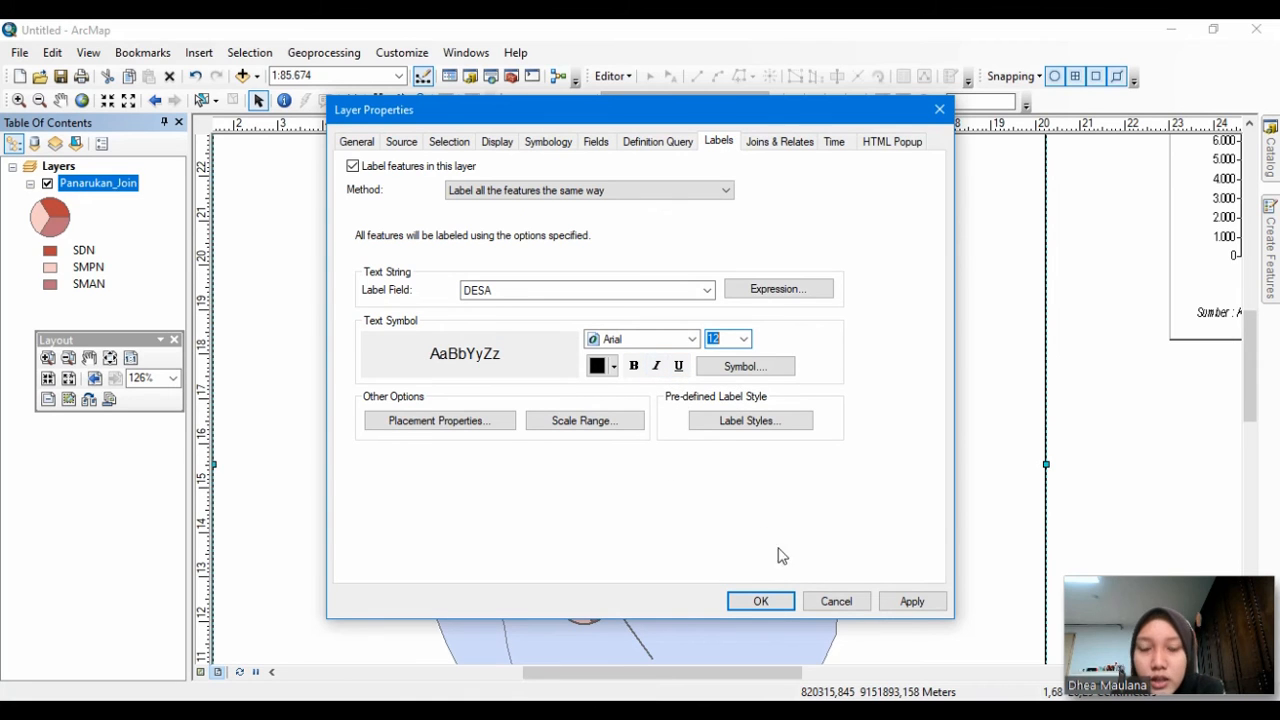
left_click(763, 599)
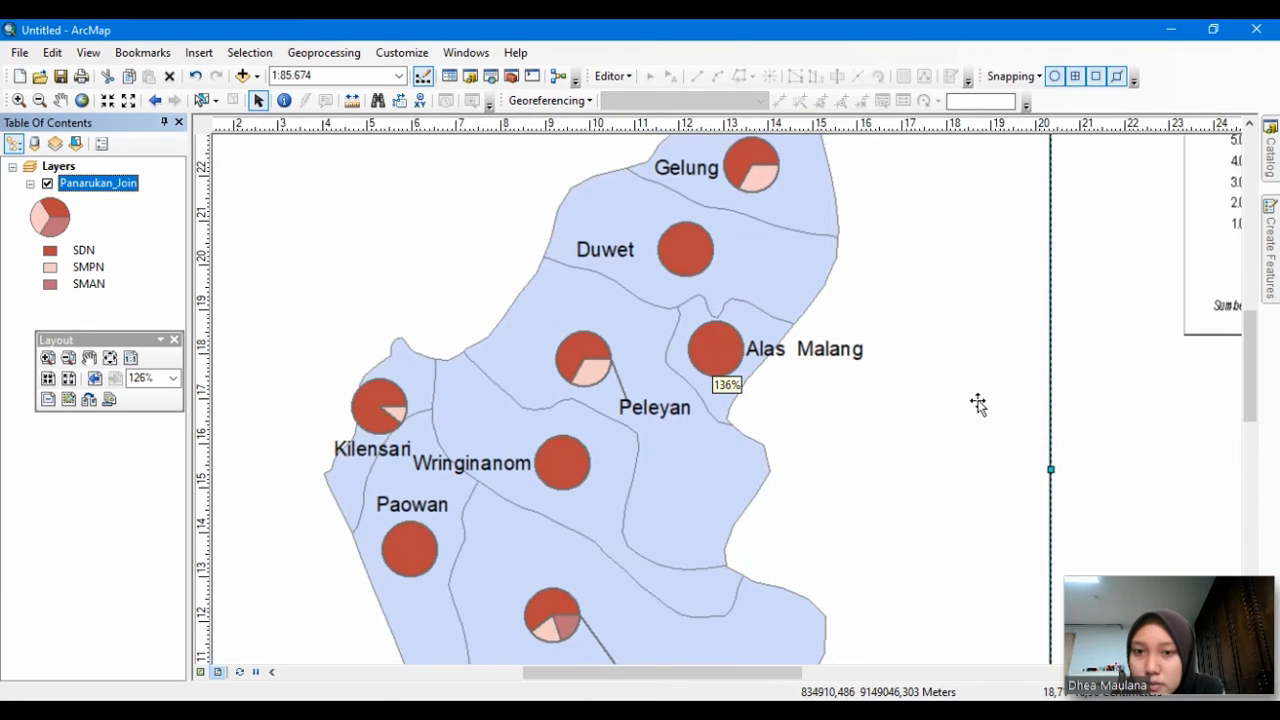
scroll(978, 403, "up", 1)
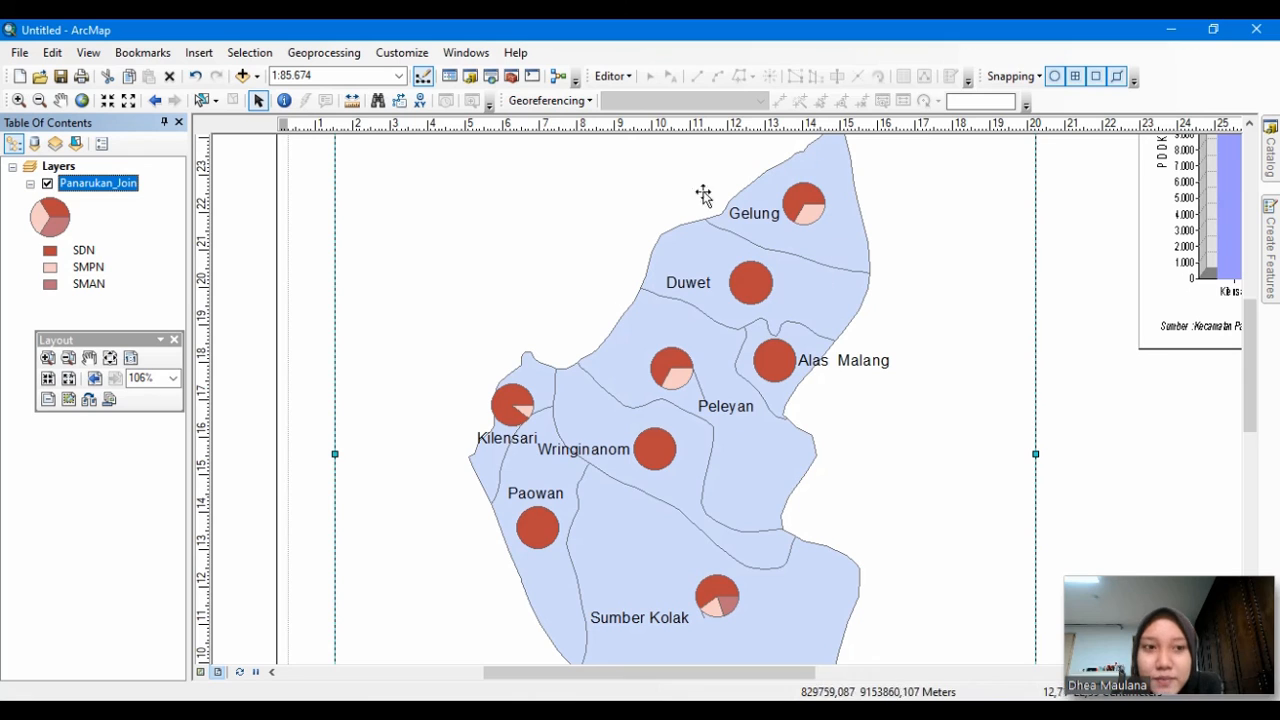
Step: Try symbolizing the Panarukan_Join layer with bar/column charts of the SDN, SMPN and SMAN fields
right_click(124, 188)
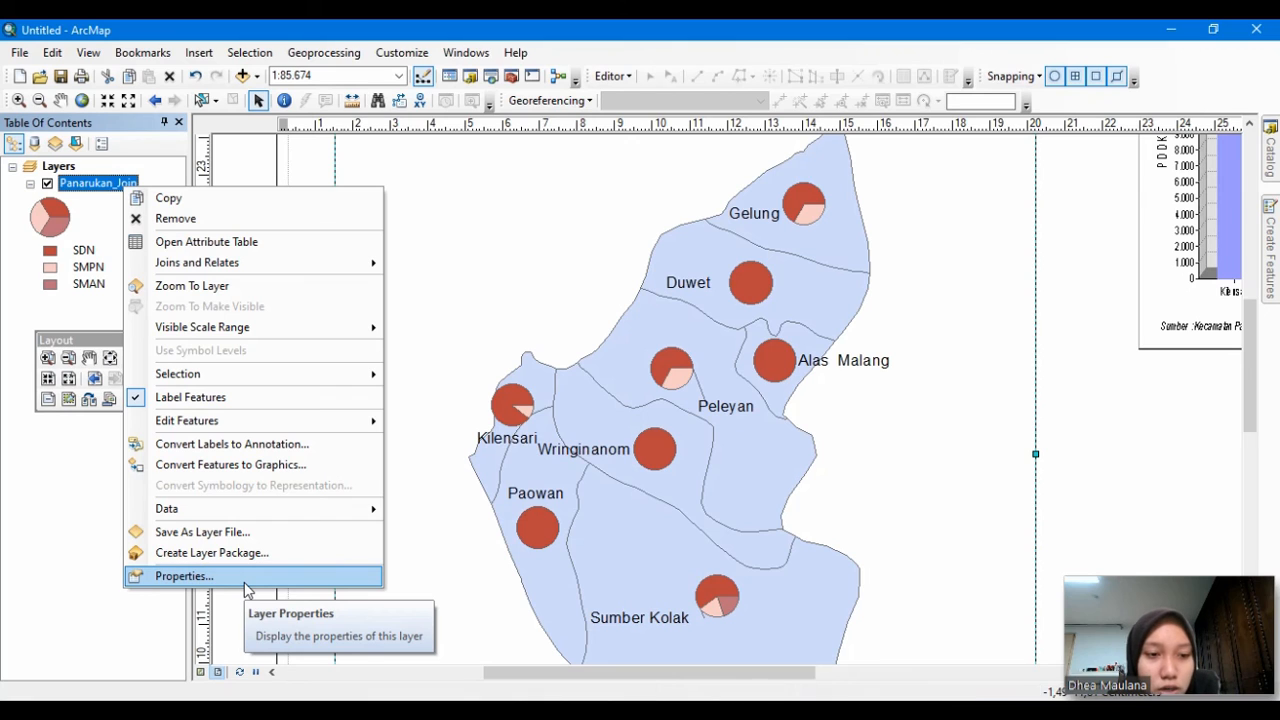
left_click(185, 576)
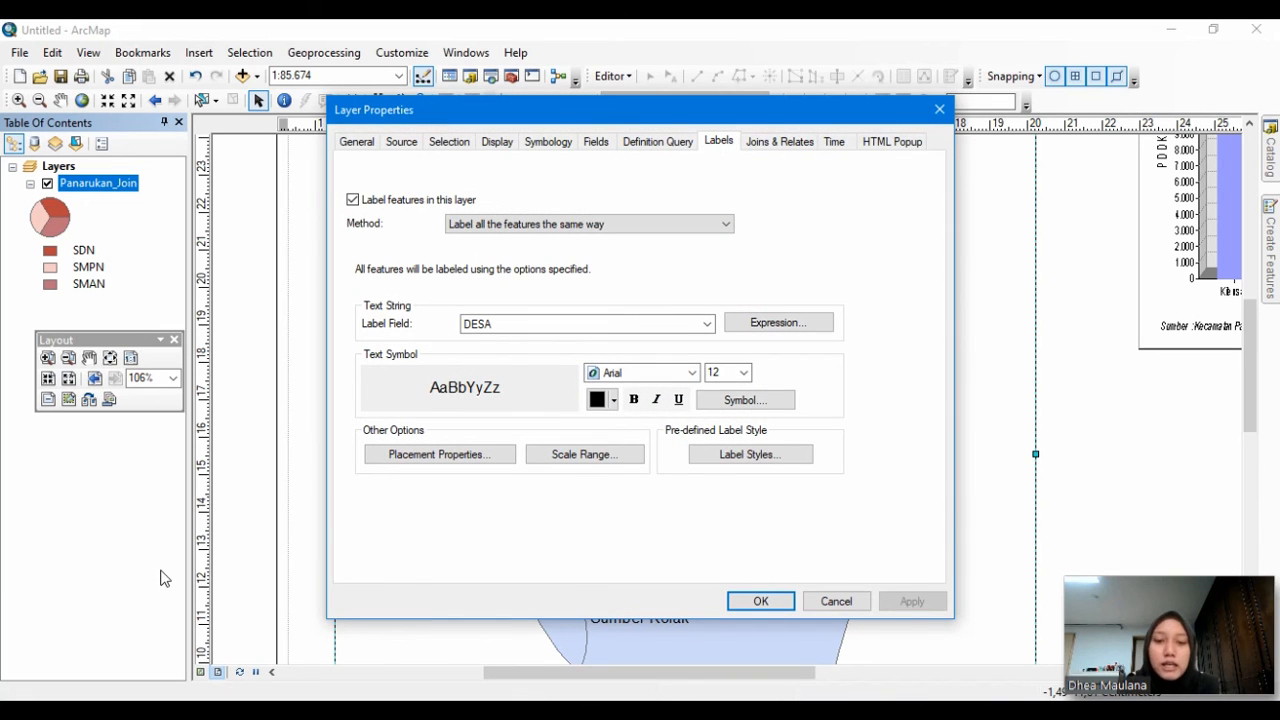
left_click(556, 145)
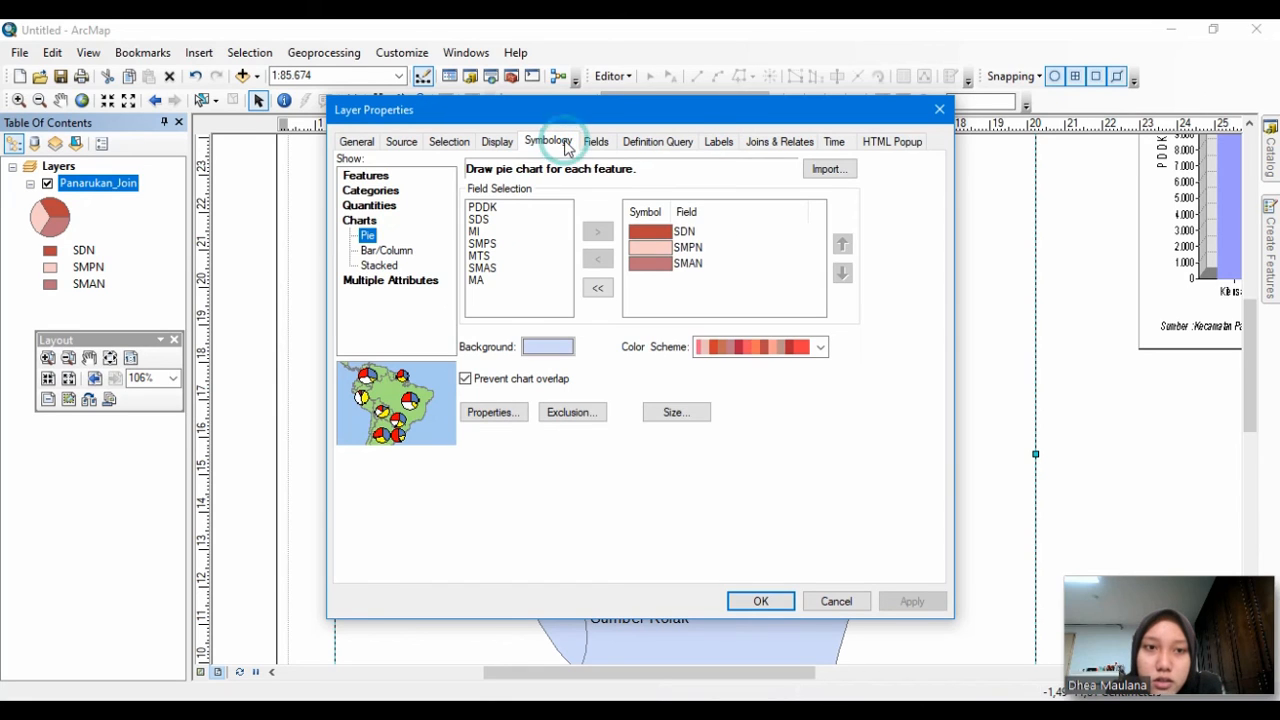
left_click(372, 206)
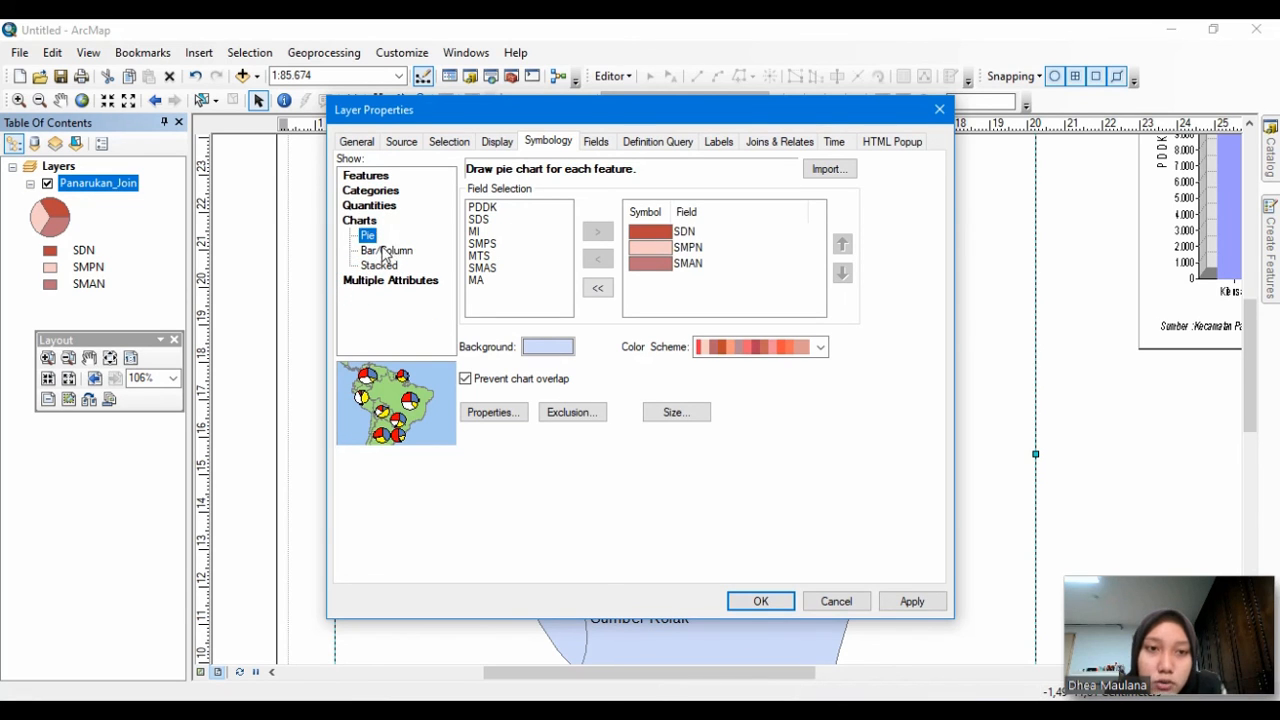
left_click(380, 252)
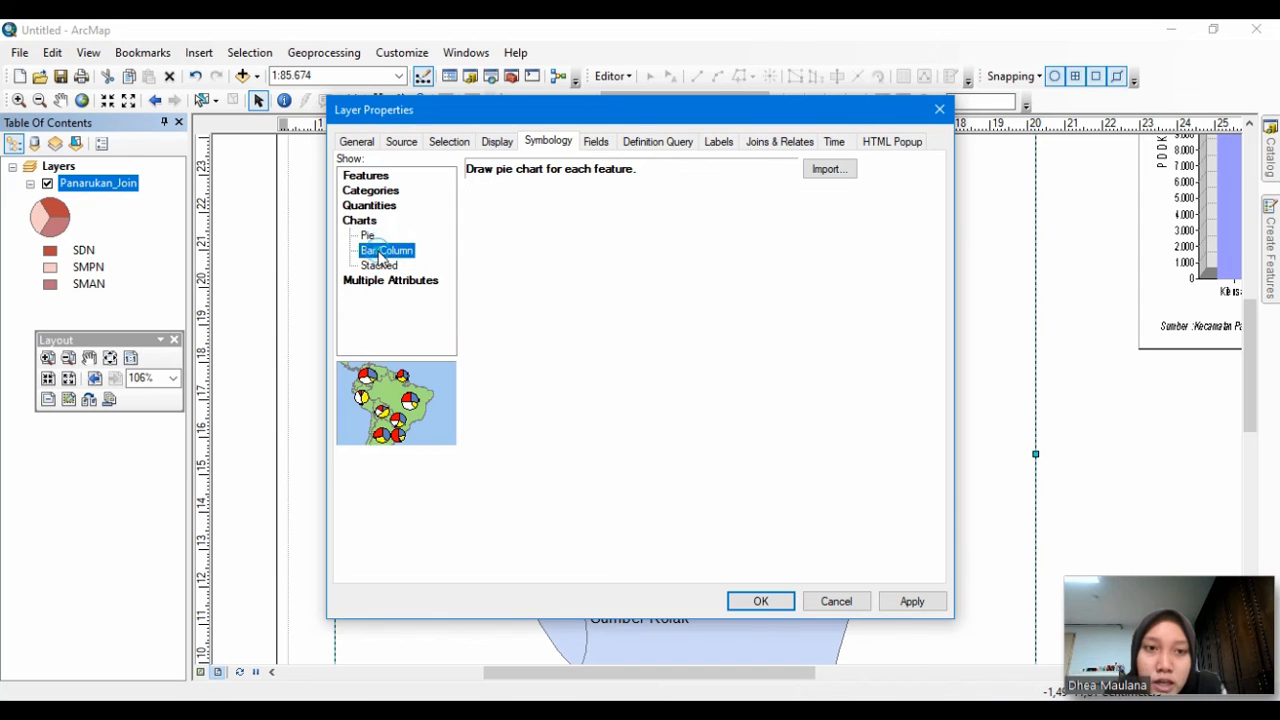
left_click(762, 601)
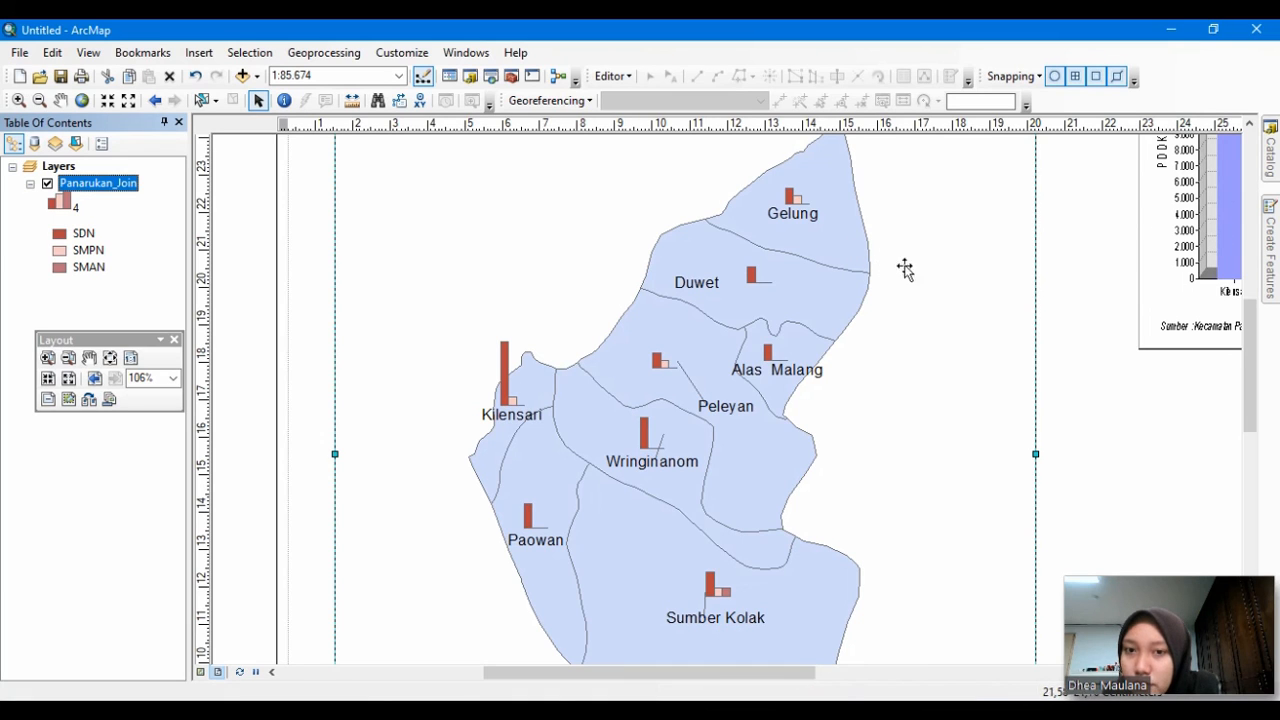
Step: Symbolize the Panarukan_Join layer with graduated colors by the SDN field, using a light-to-dark red color ramp
right_click(138, 184)
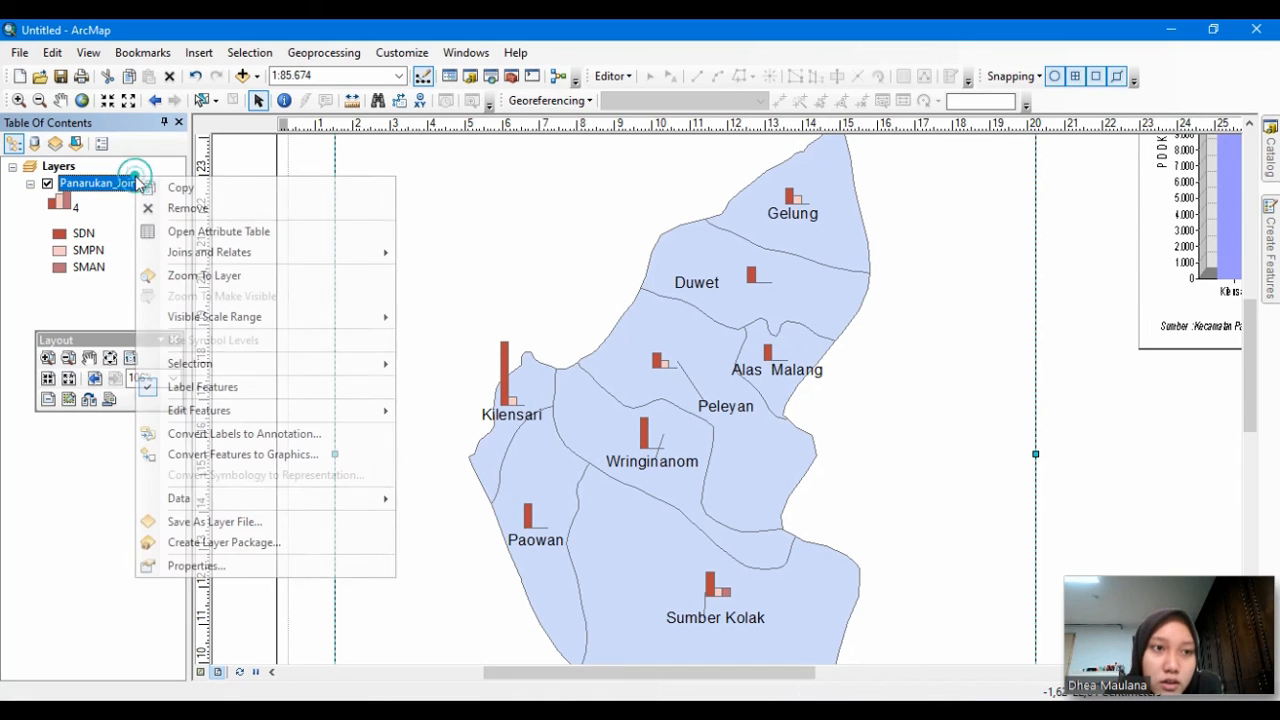
left_click(283, 568)
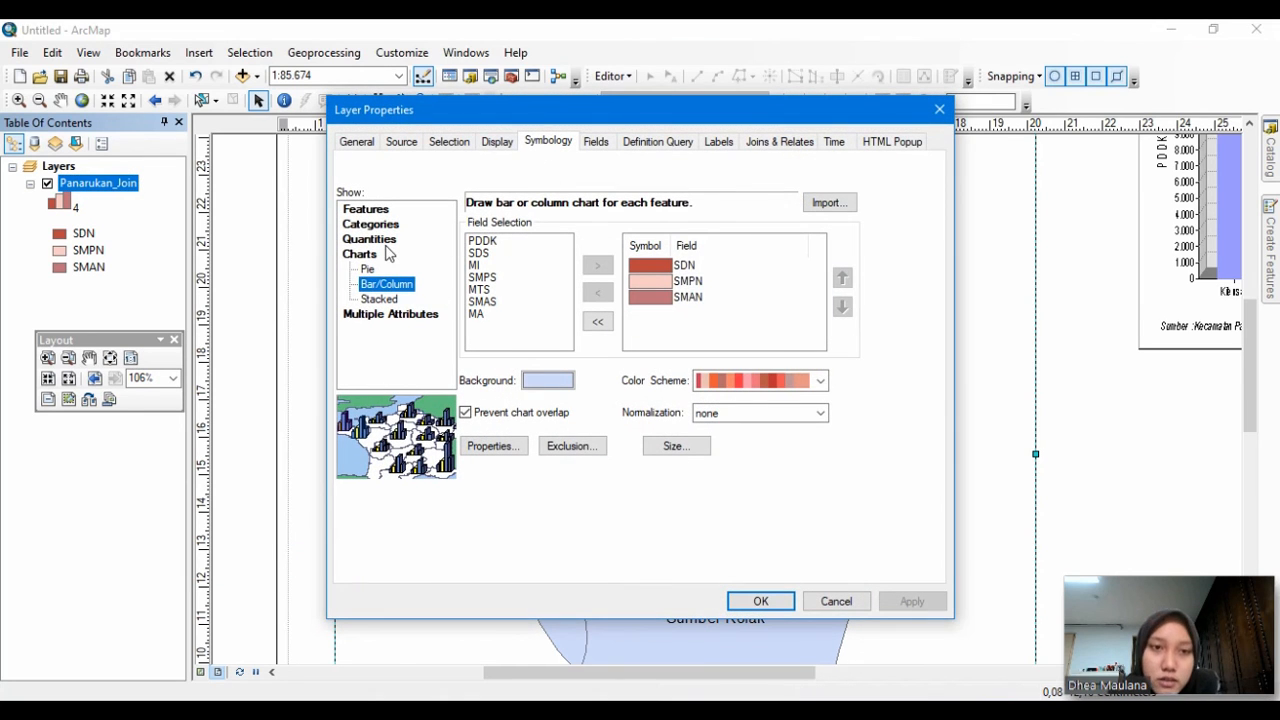
left_click(385, 240)
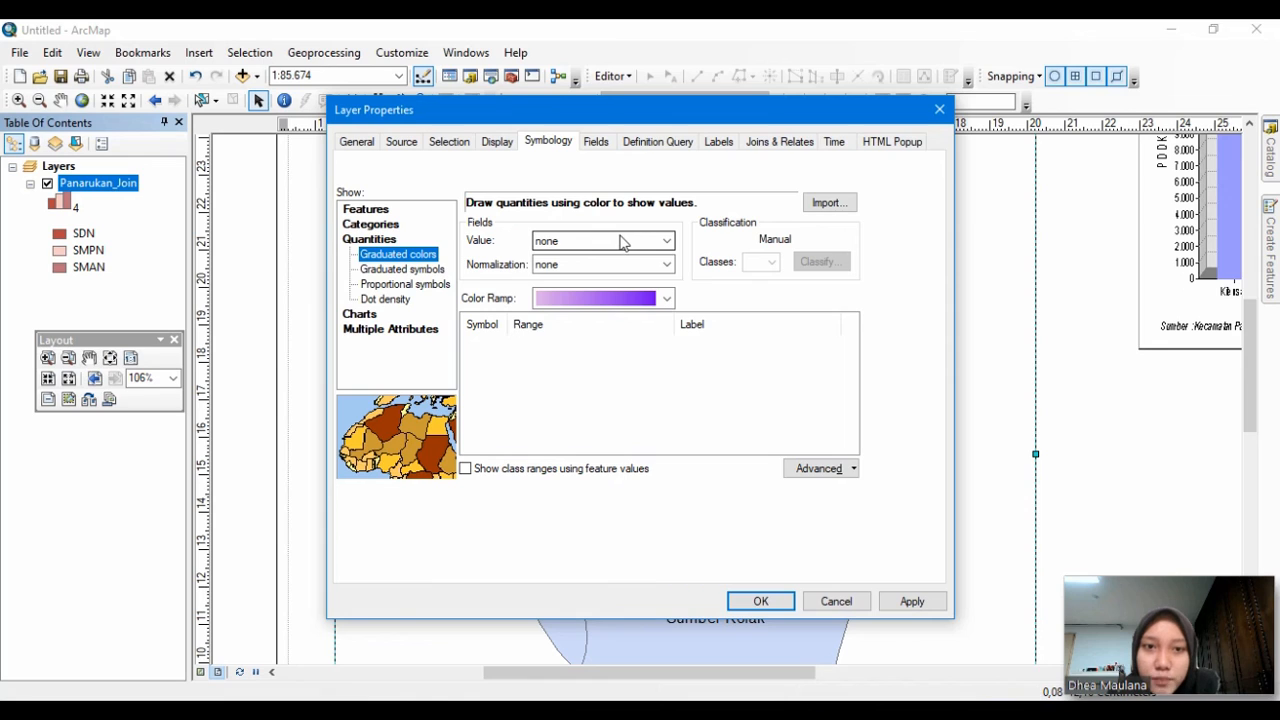
left_click(622, 243)
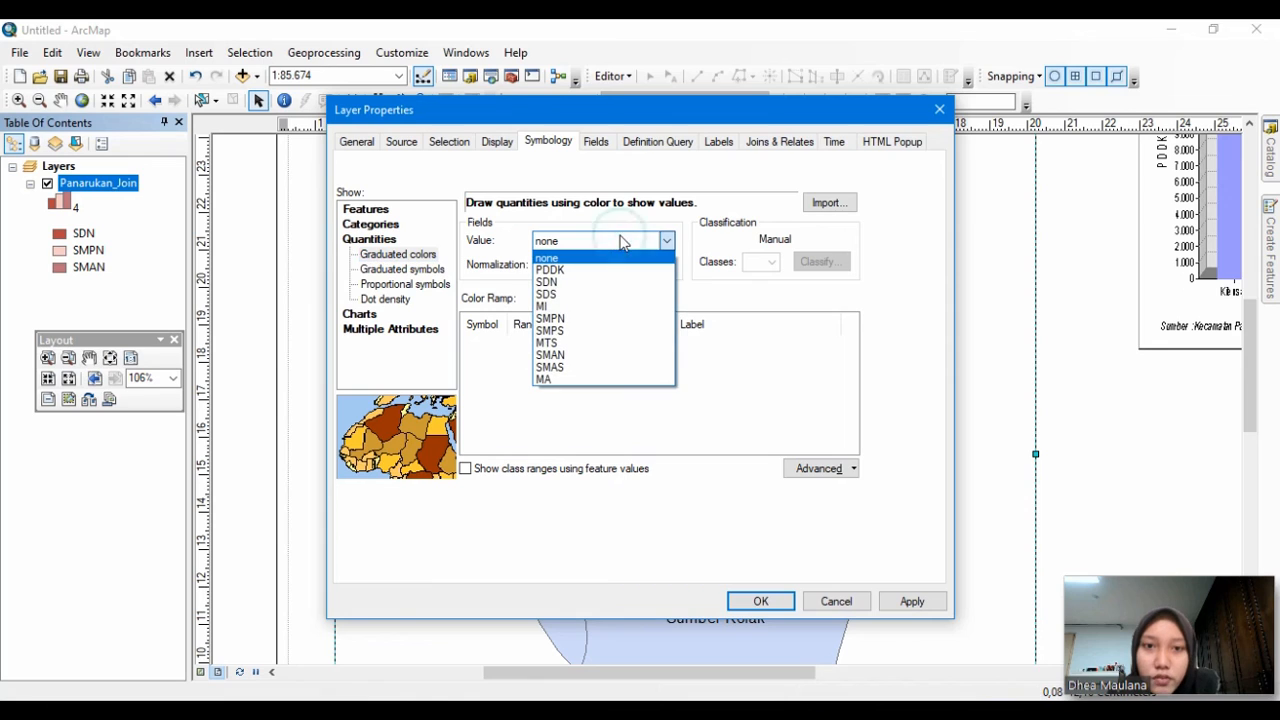
left_click(563, 283)
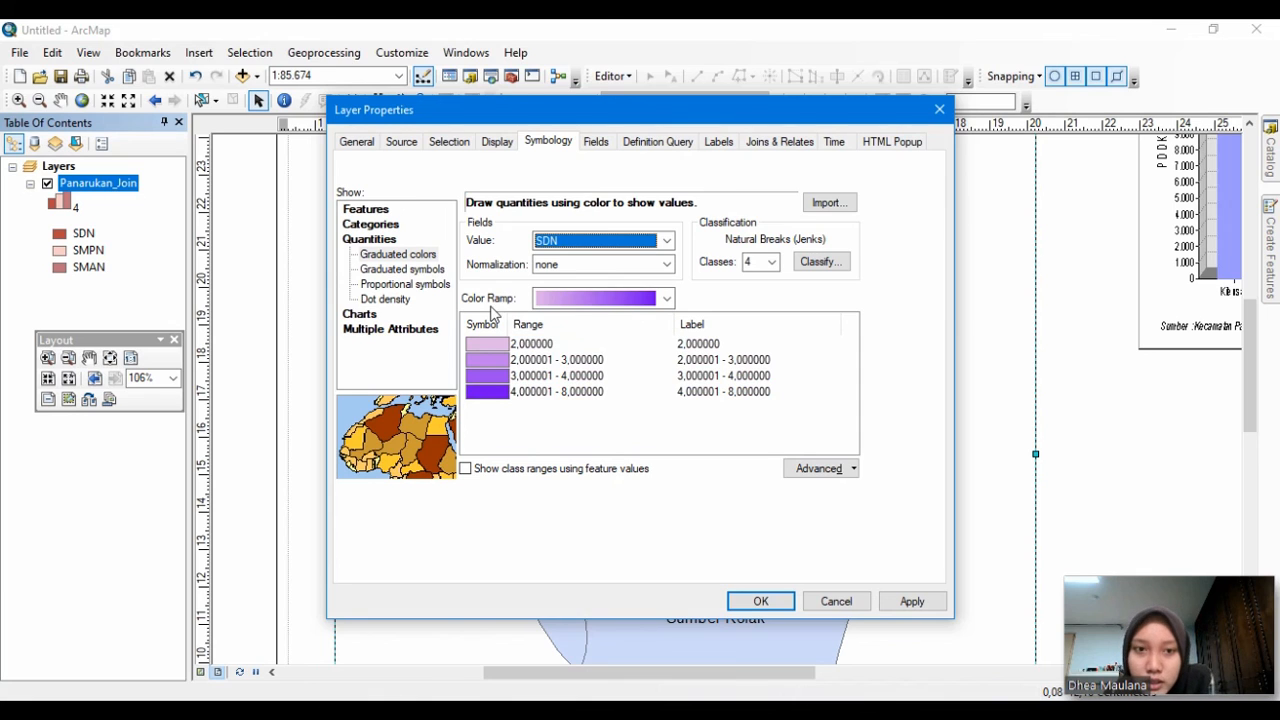
left_click(614, 298)
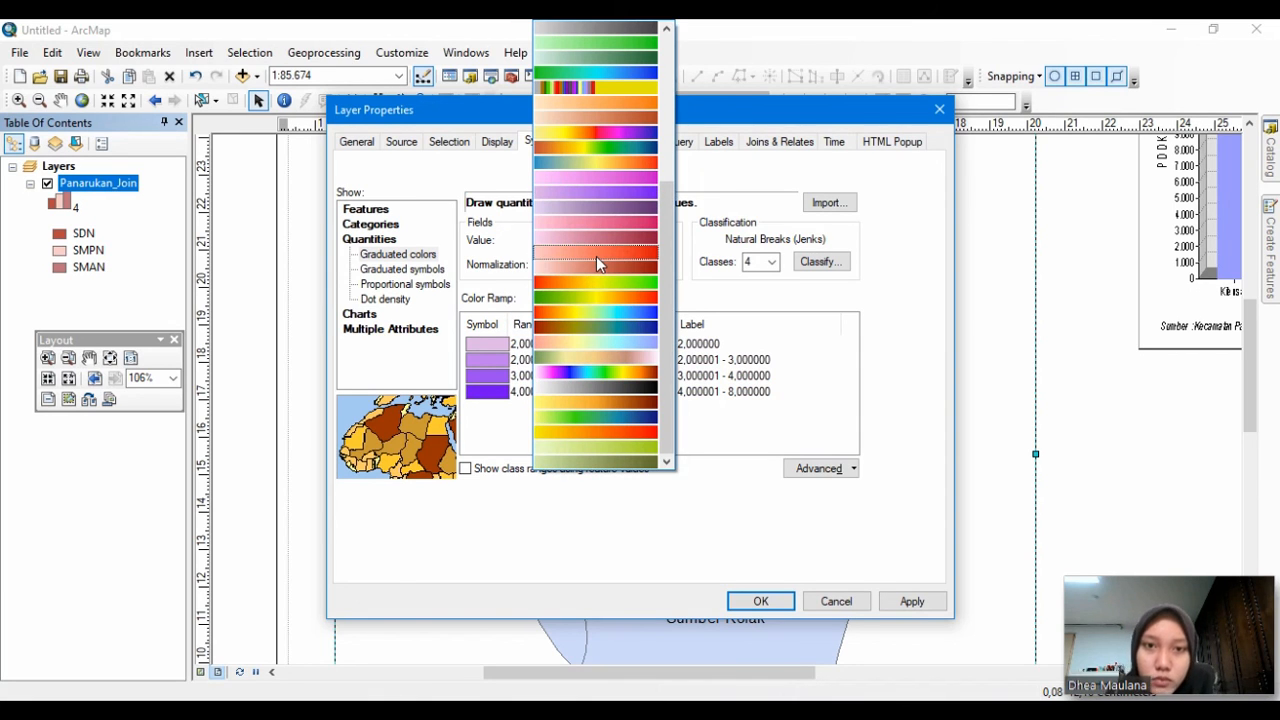
left_click(597, 262)
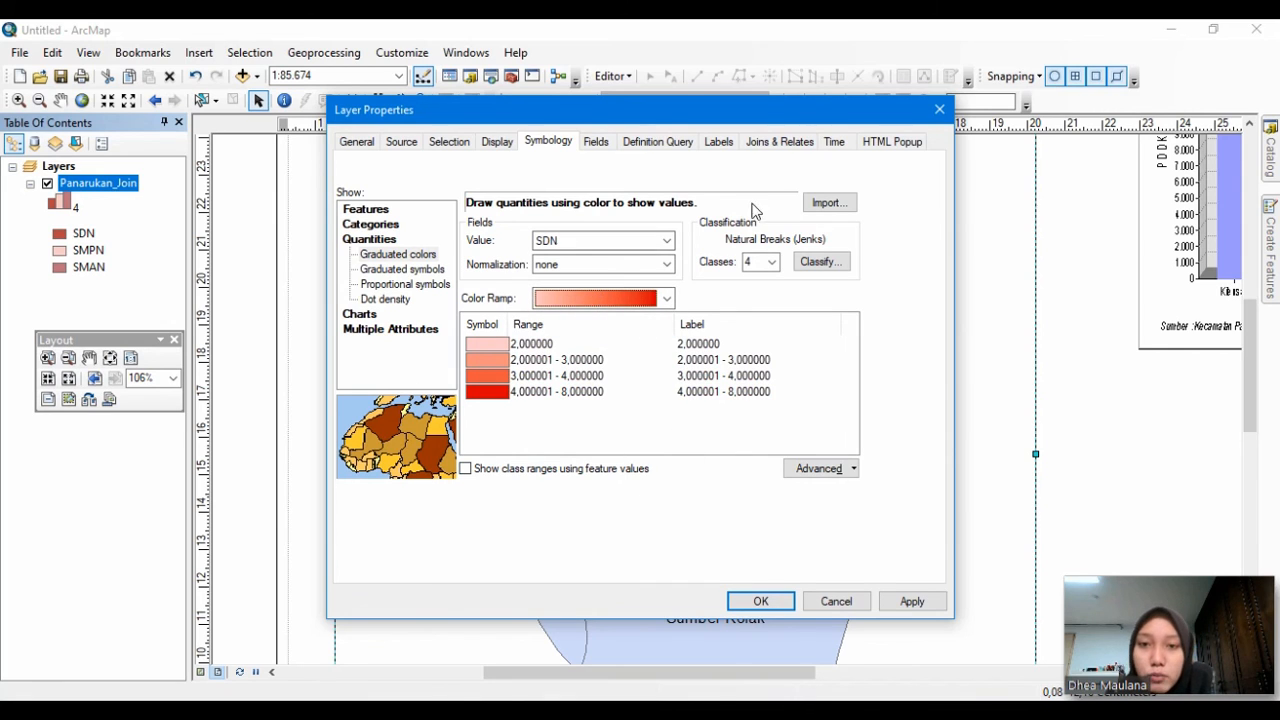
left_click(773, 605)
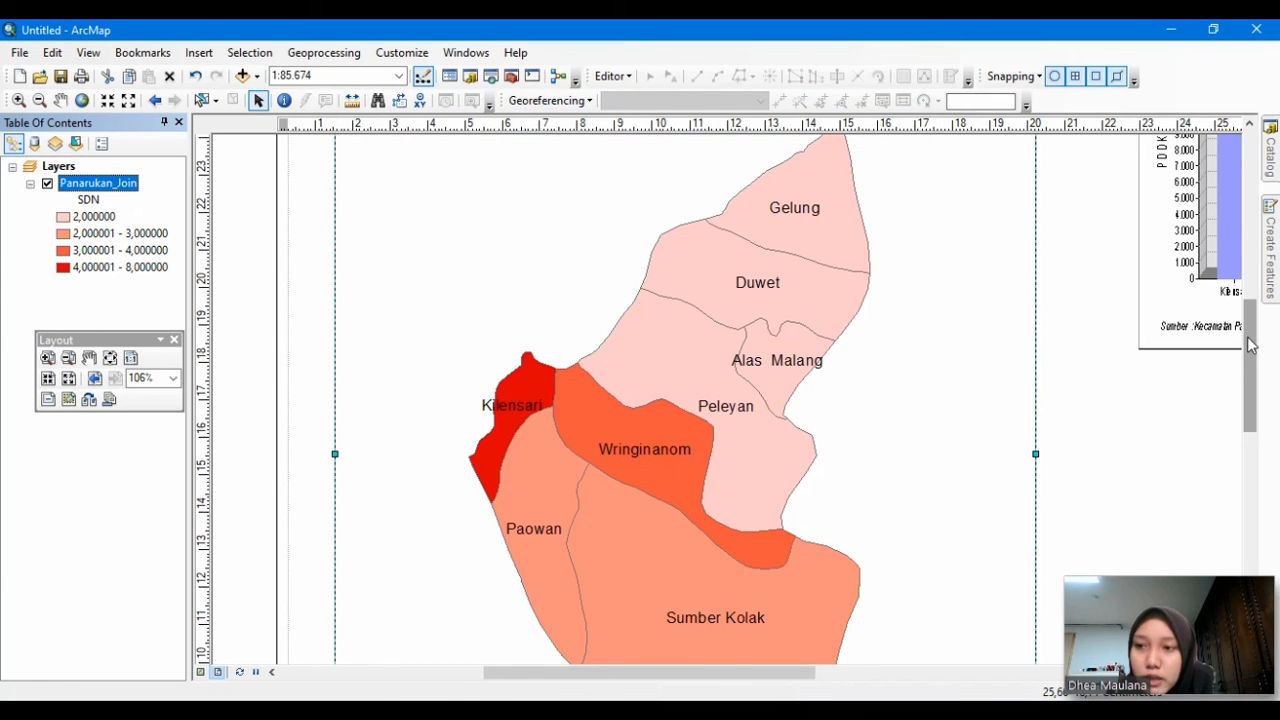
mouse_move(1249, 345)
left_mouse_down()
mouse_move(1249, 397)
mouse_move(1249, 330)
left_mouse_up()
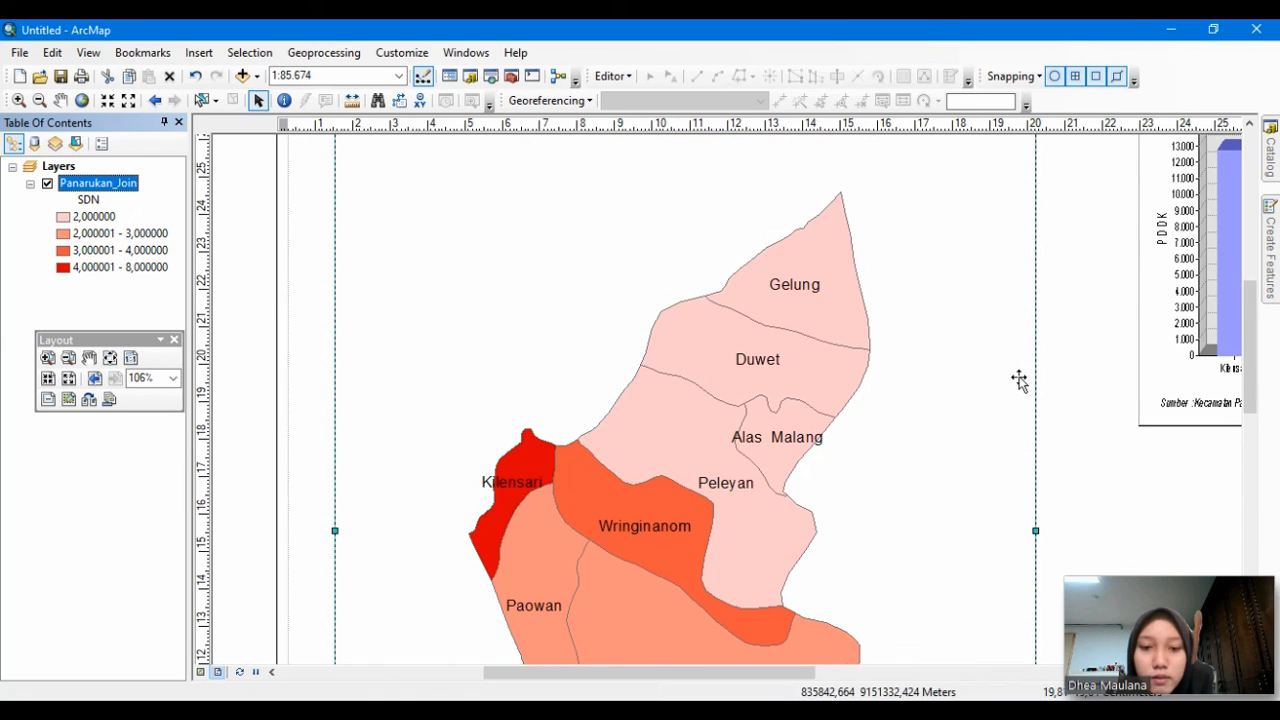
scroll(1017, 378, "up", 2)
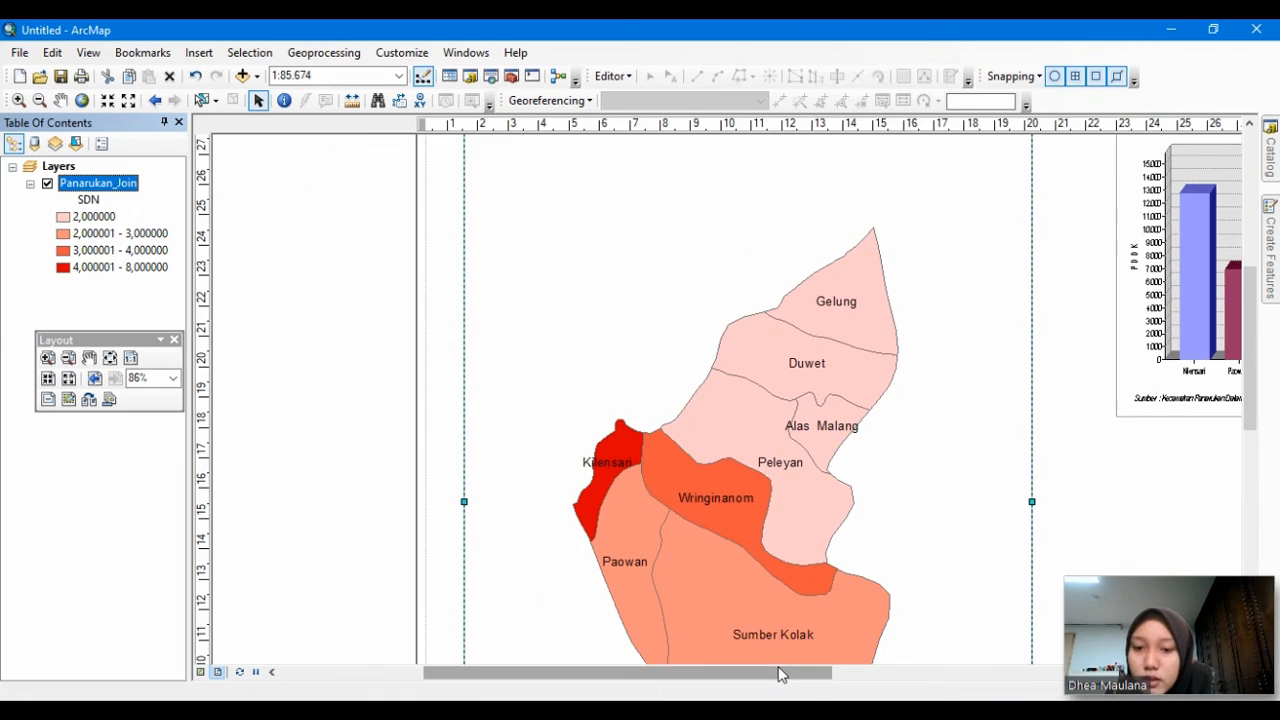
left_click_drag(779, 672, 928, 680)
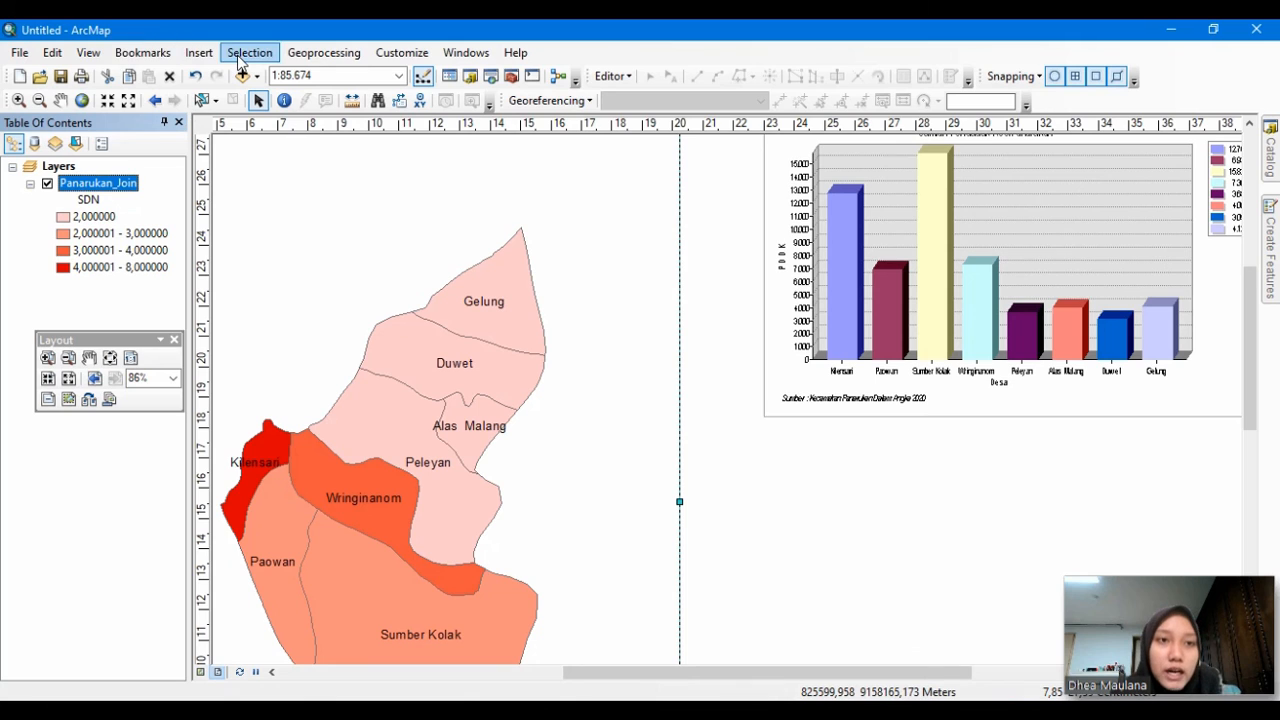
Step: Insert a one-column legend titled Legend for the Panarukan_Join layer, keeping the default title font, frame and spacing settings
left_click(205, 55)
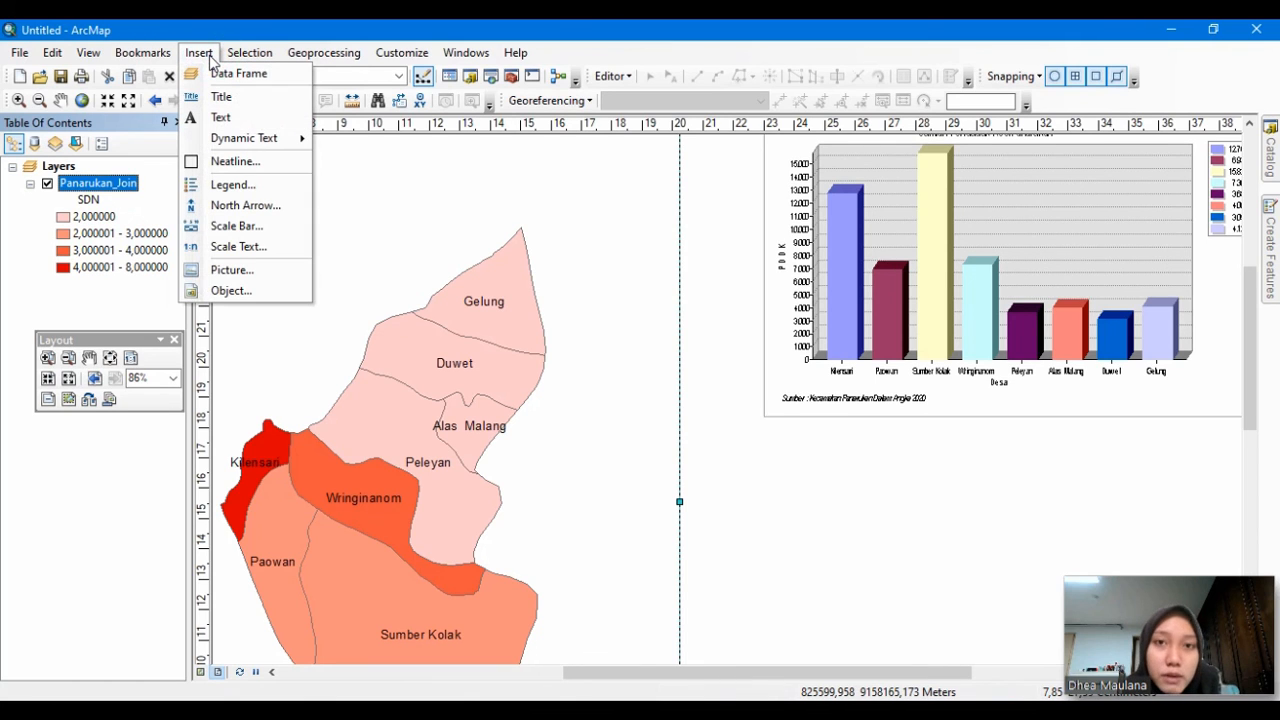
left_click(232, 185)
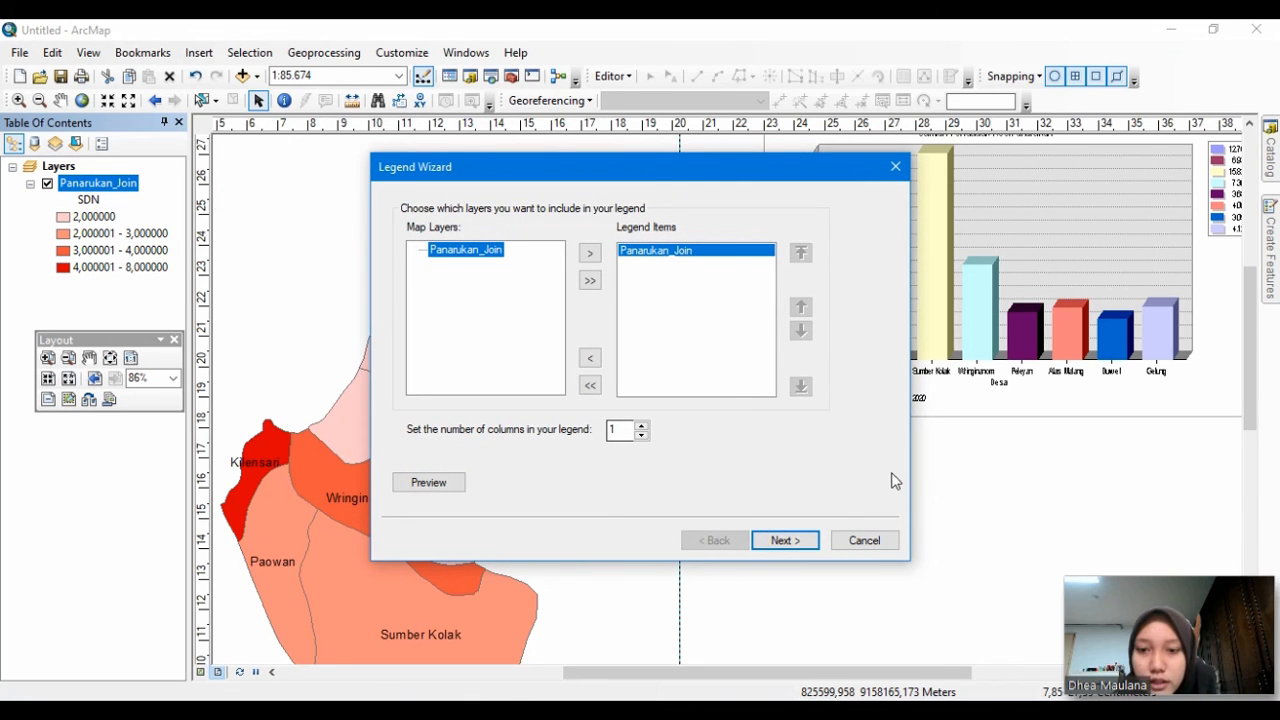
left_click(778, 543)
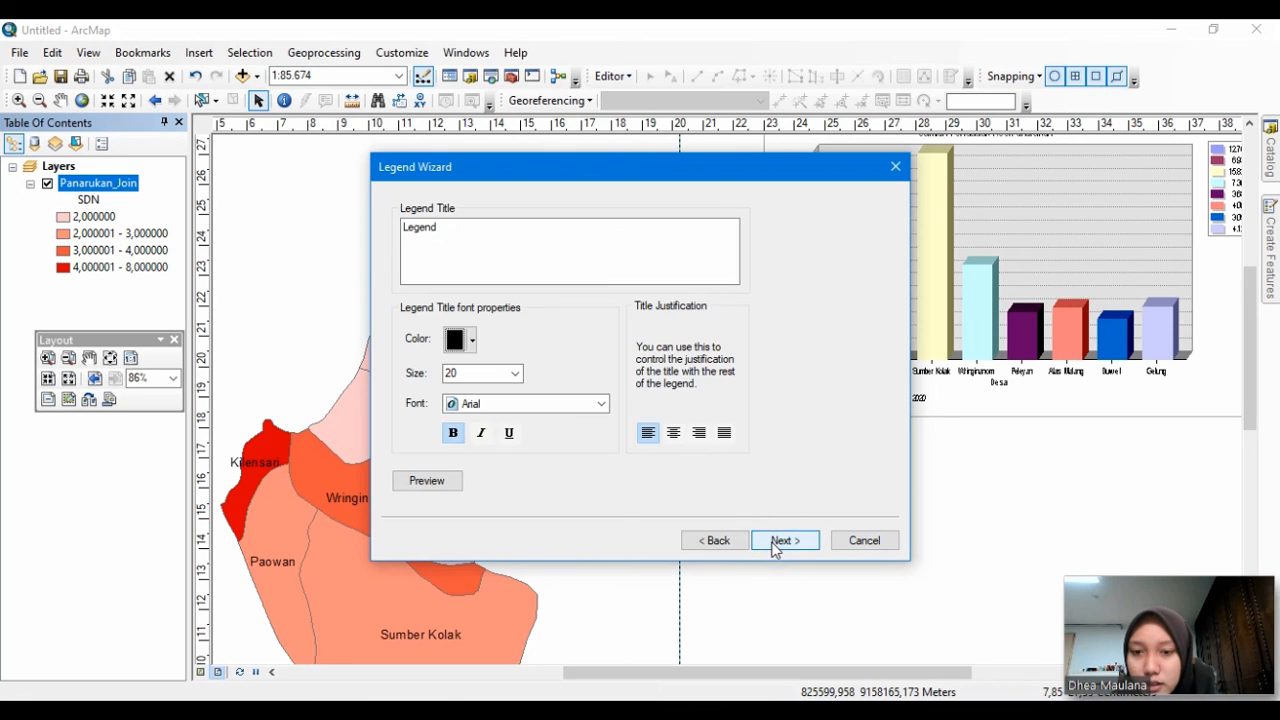
left_click(778, 541)
left_click(778, 541)
left_click(778, 541)
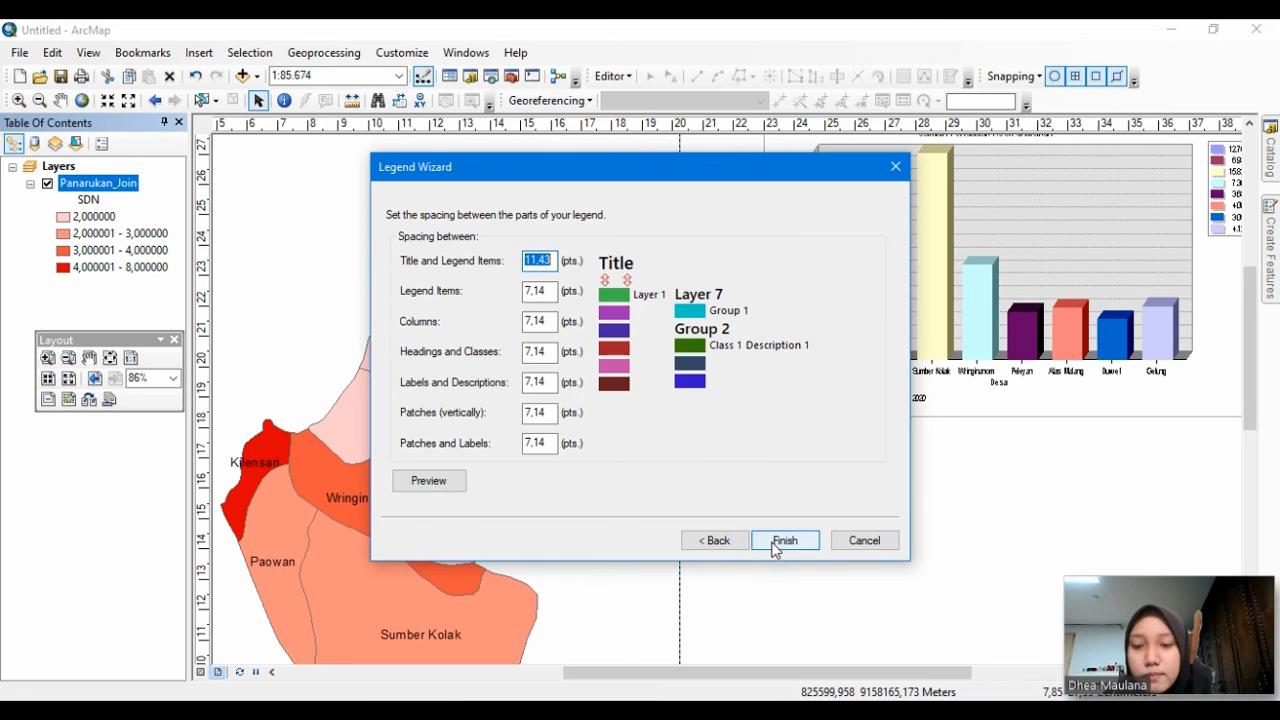
left_click(784, 541)
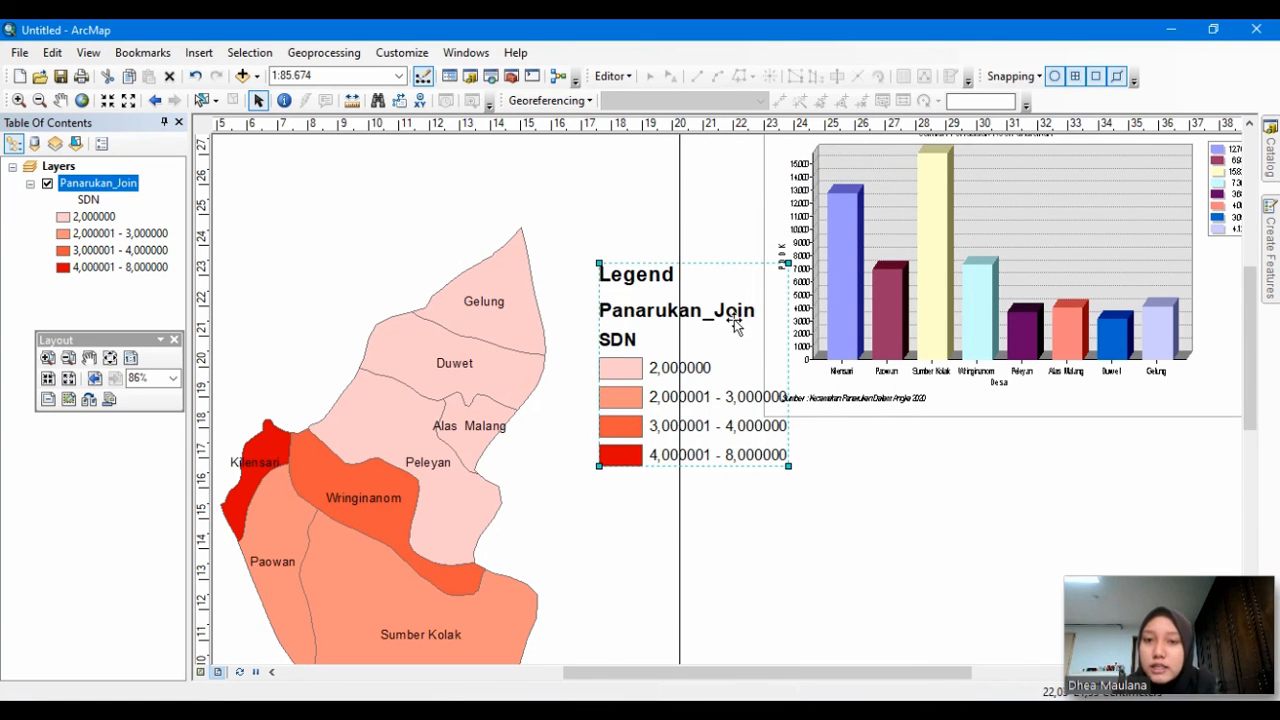
Step: Place the legend in the empty area below the population bar graph and enlarge it to fill the space there
left_click_drag(736, 322, 1141, 517)
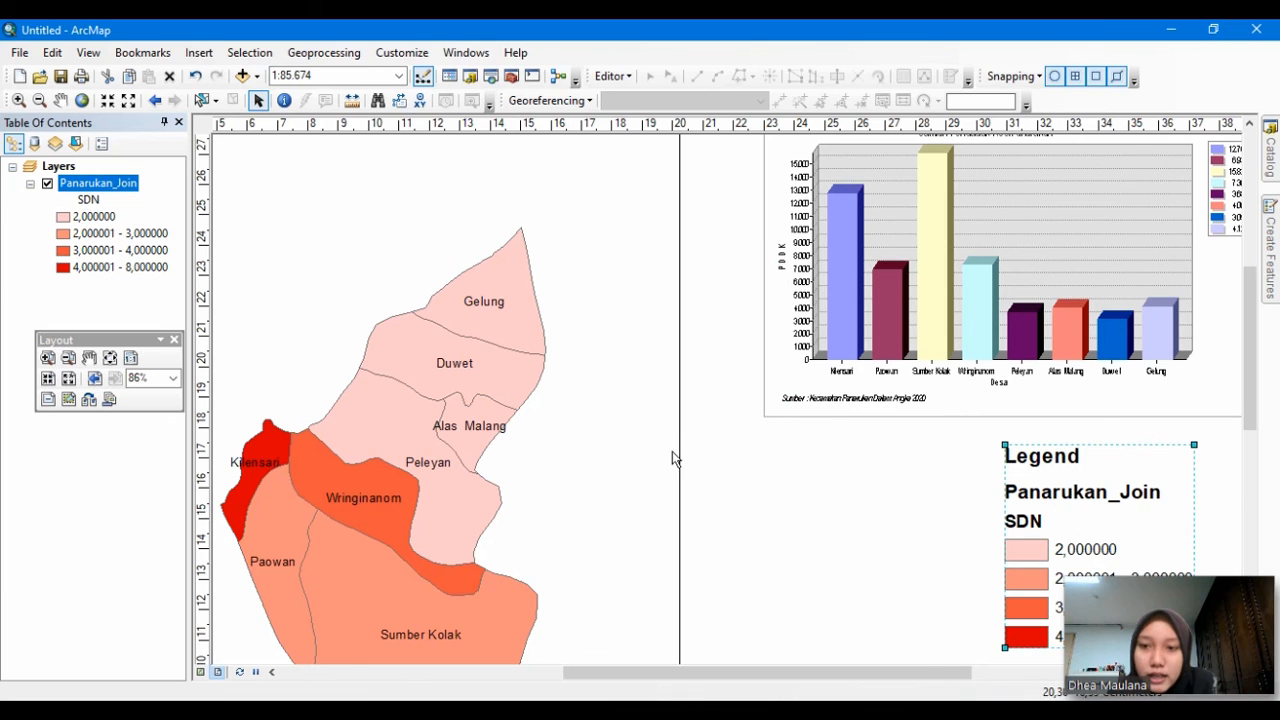
scroll(1090, 455, "down", 2)
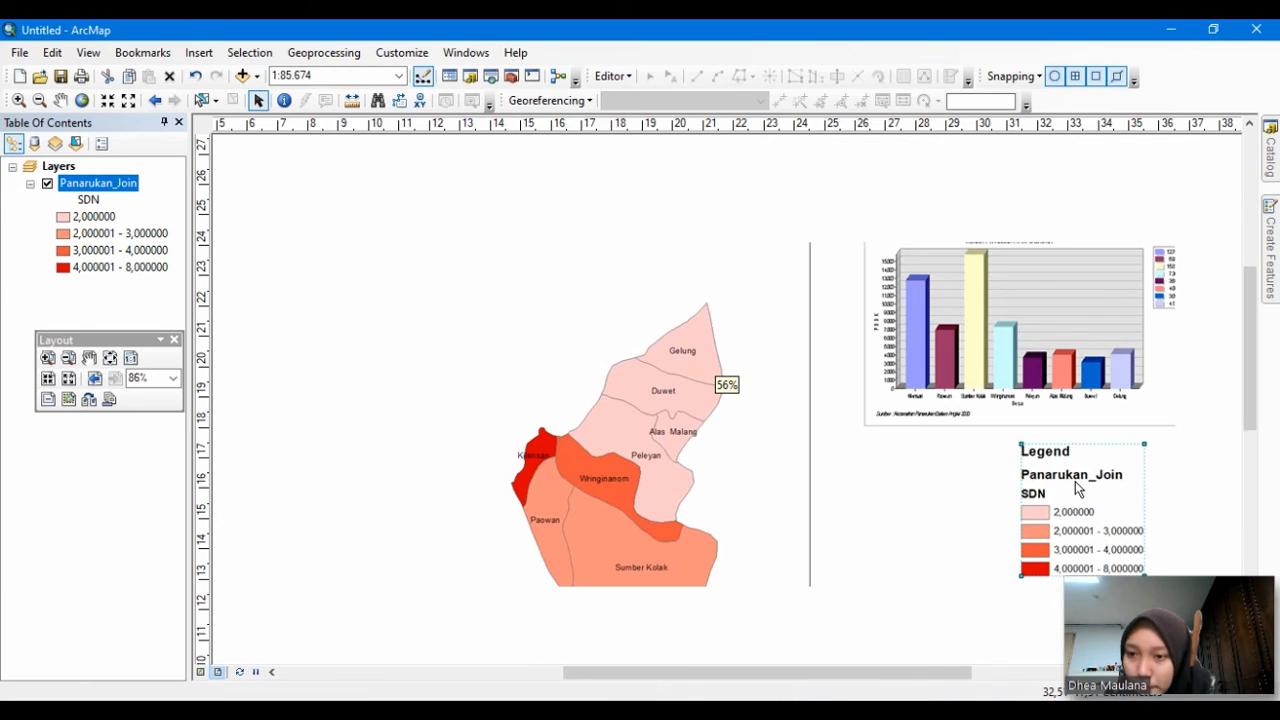
left_click_drag(1077, 487, 1106, 499)
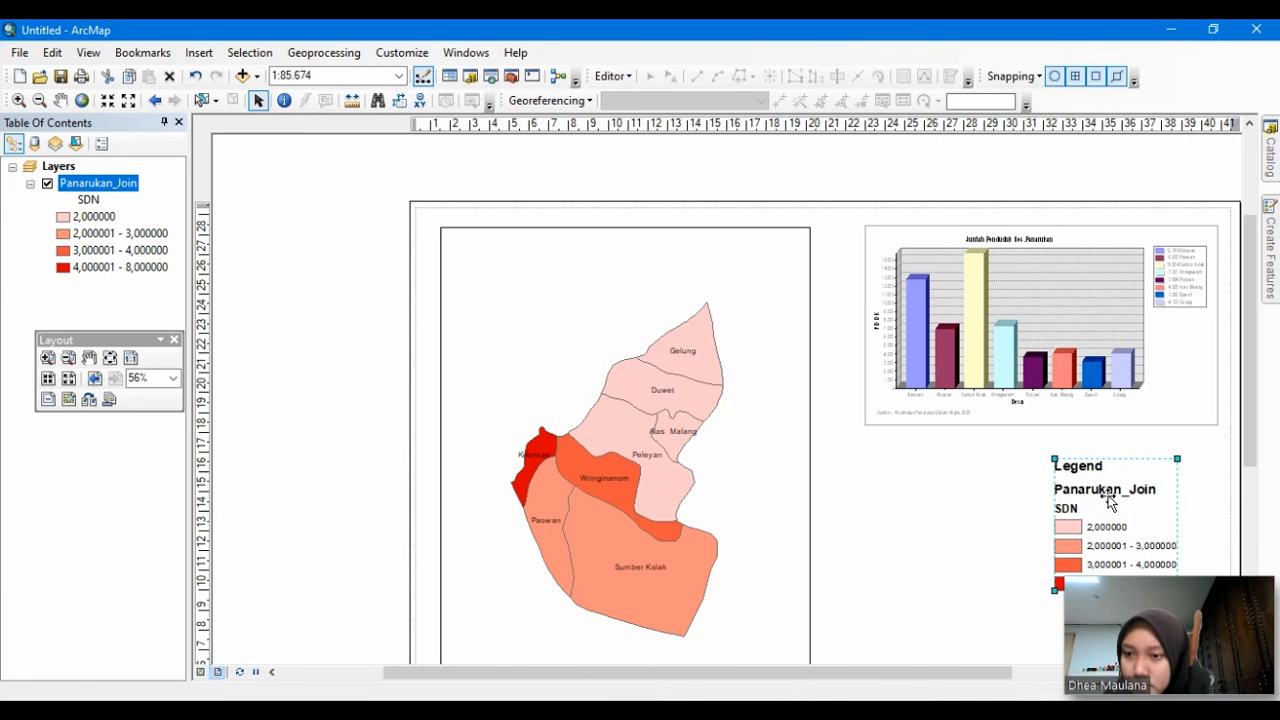
scroll(1106, 499, "down", 2)
scroll(1108, 502, "up", 1)
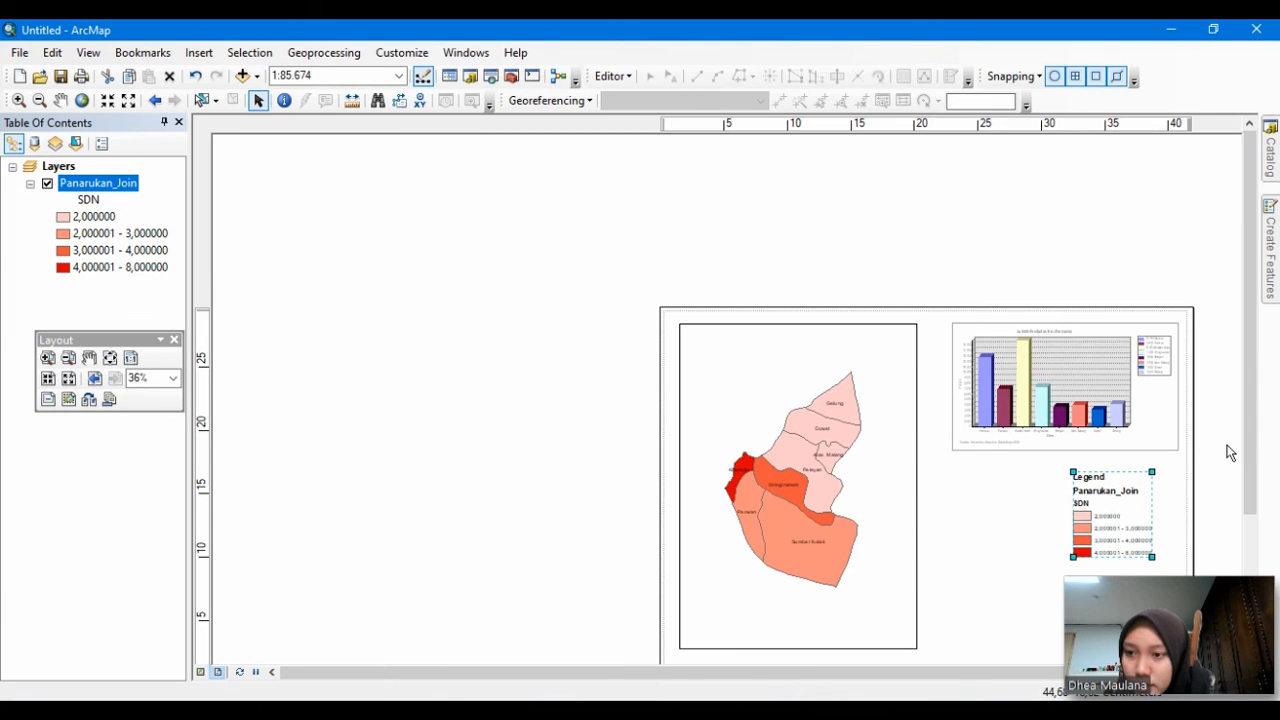
left_click_drag(1252, 450, 1250, 488)
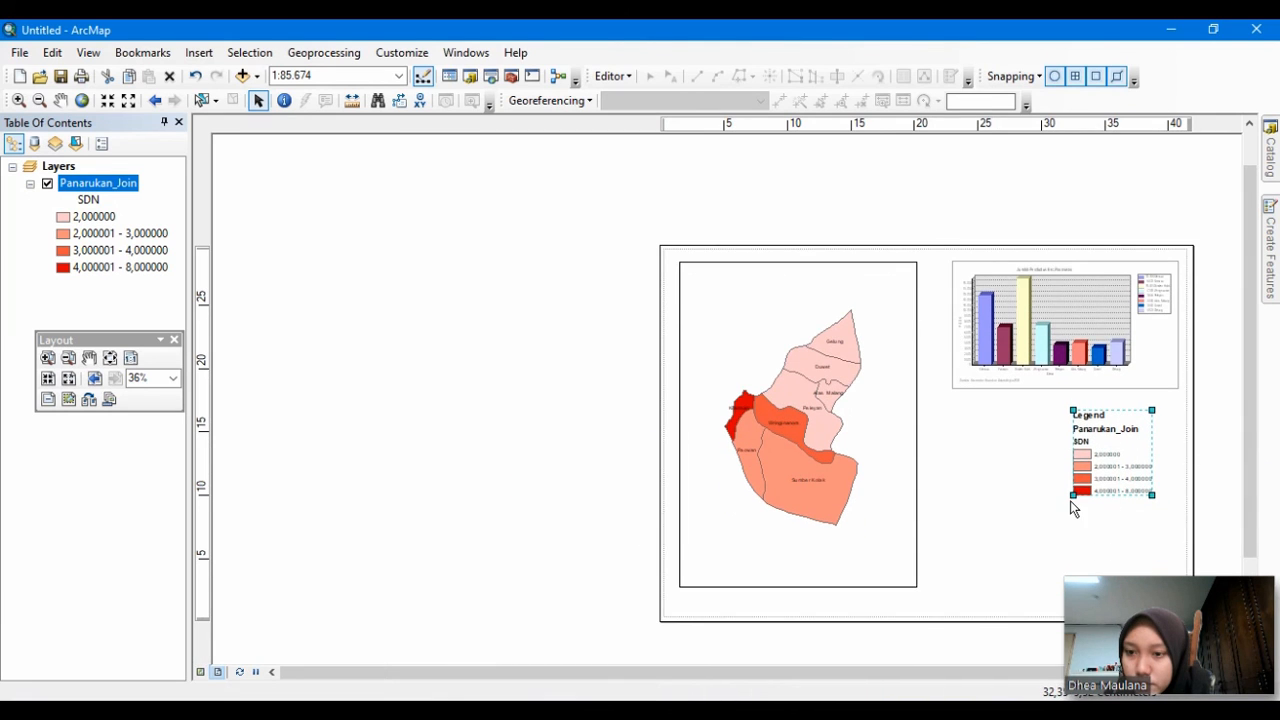
left_click_drag(1066, 503, 988, 551)
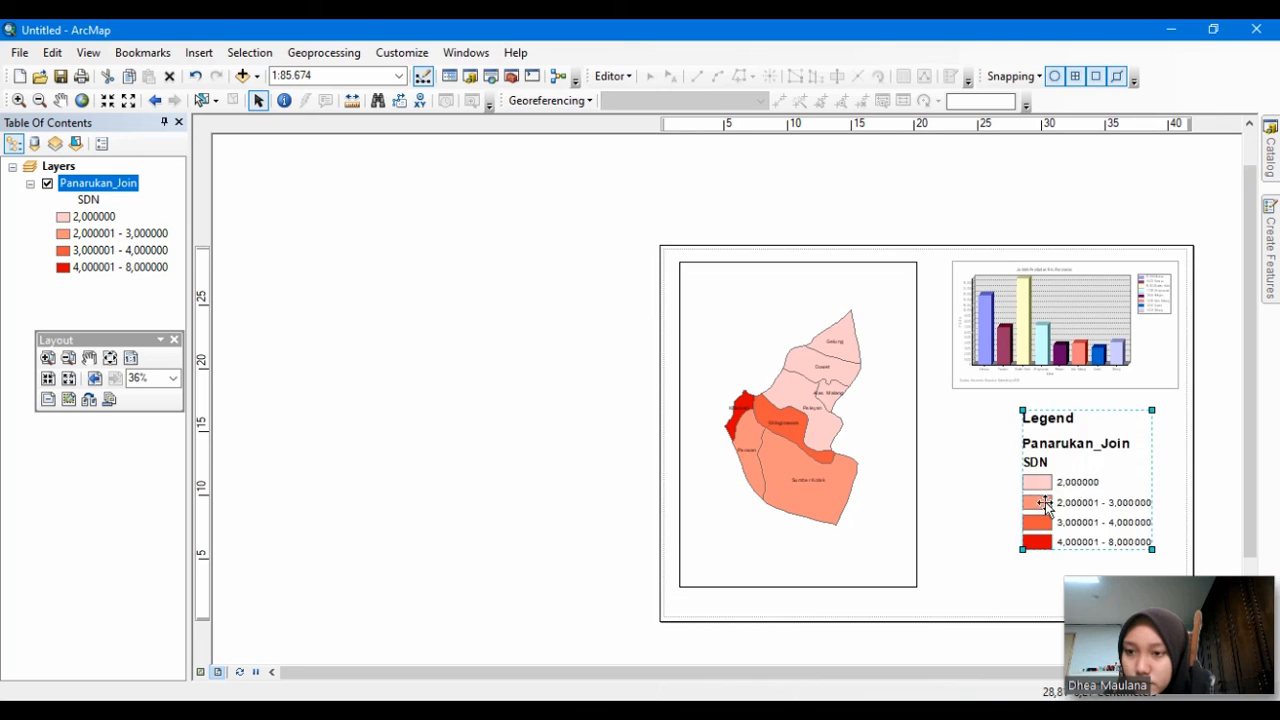
left_click(996, 433)
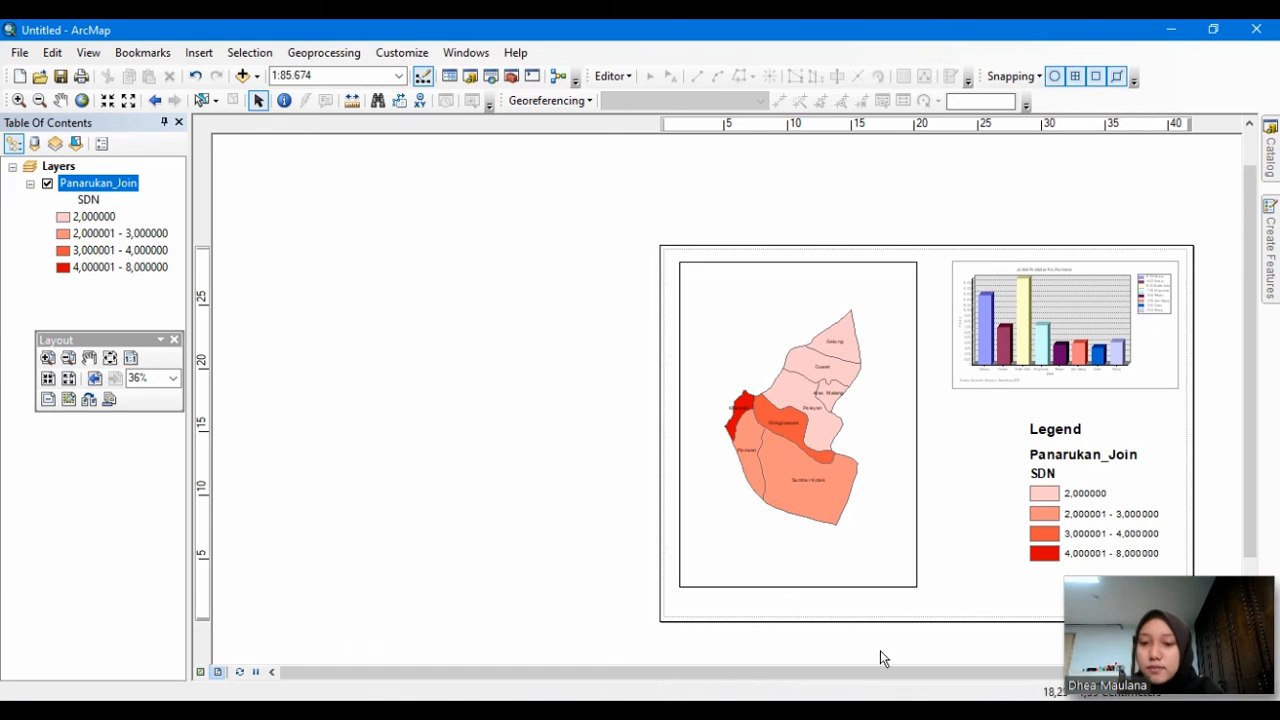
left_click(848, 673)
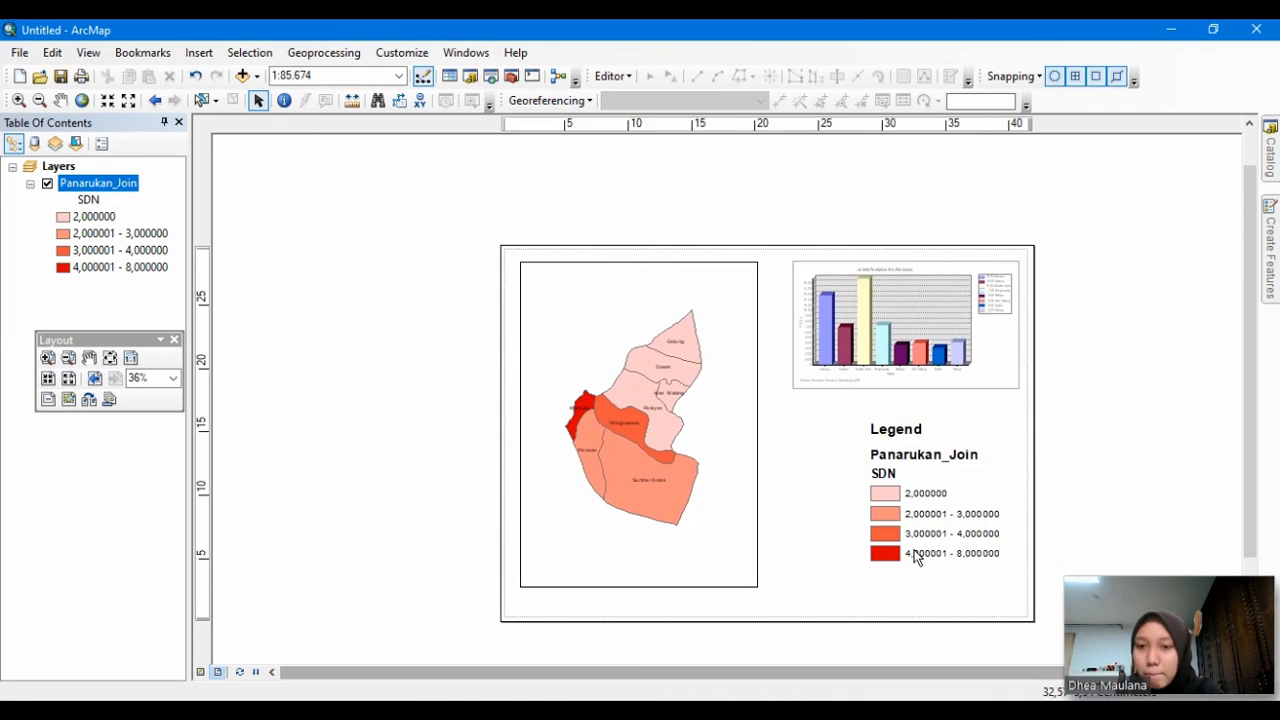
scroll(916, 556, "down", 3)
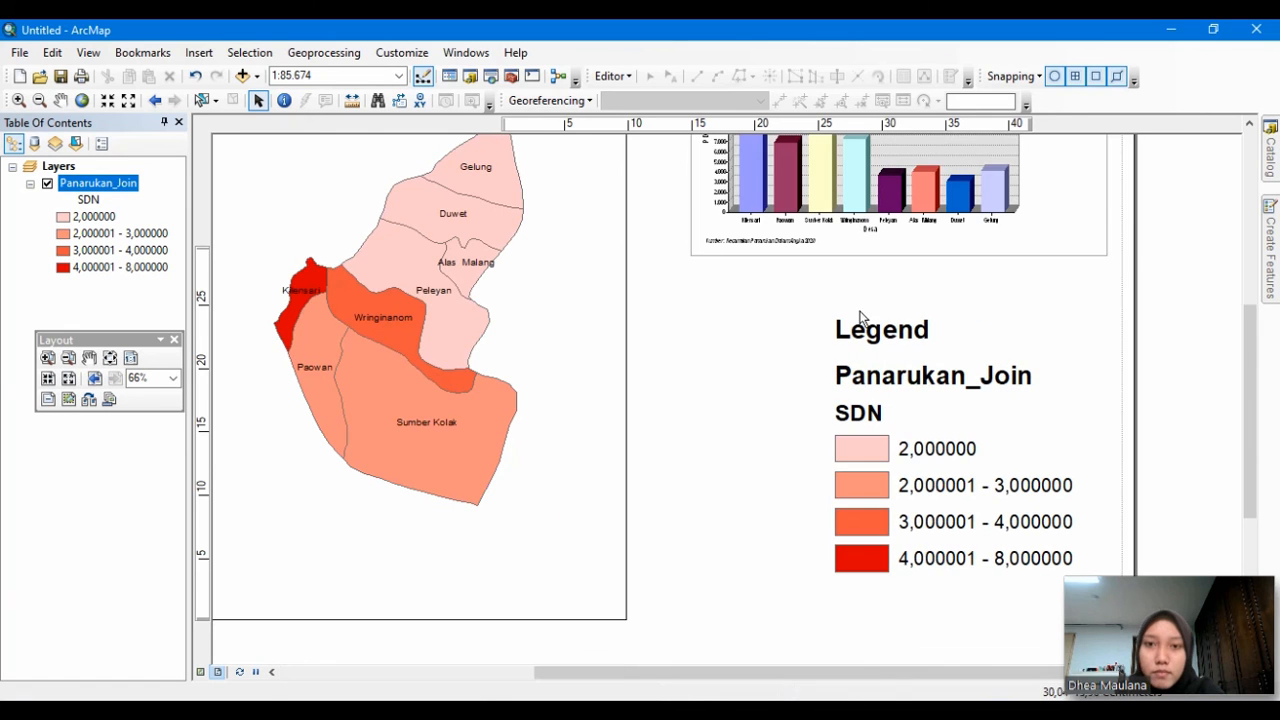
left_click_drag(1250, 375, 1250, 350)
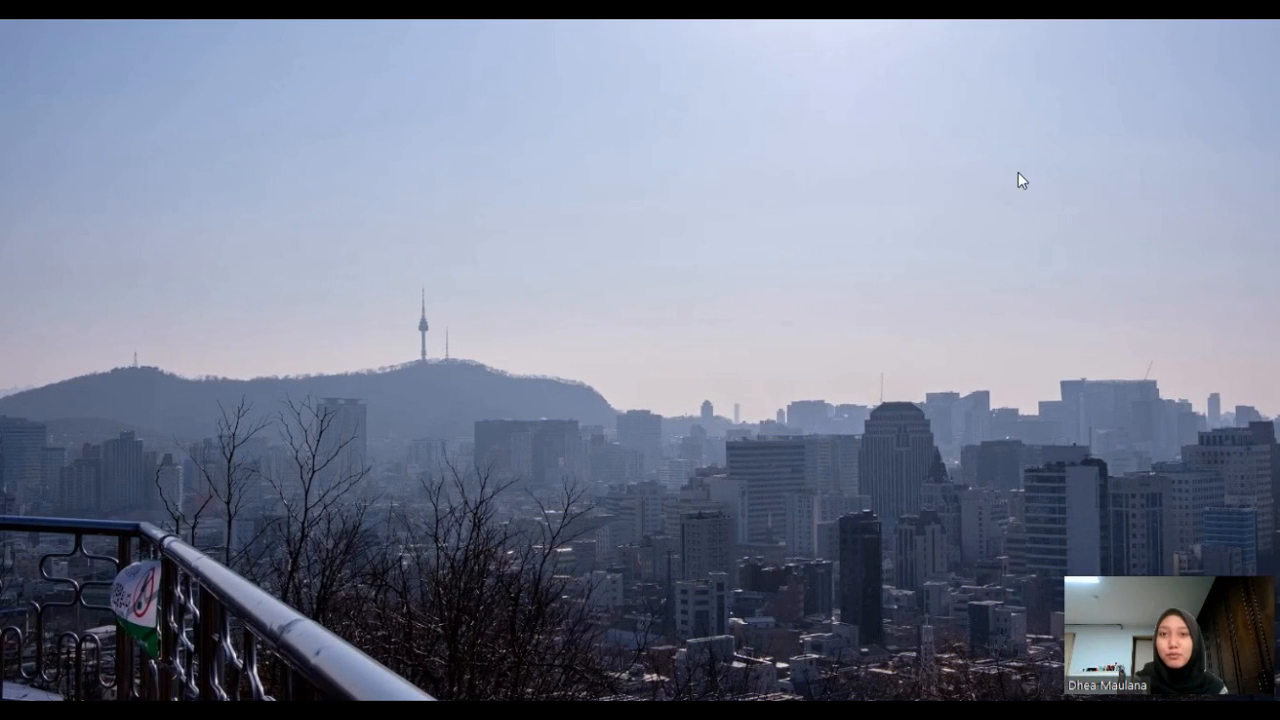